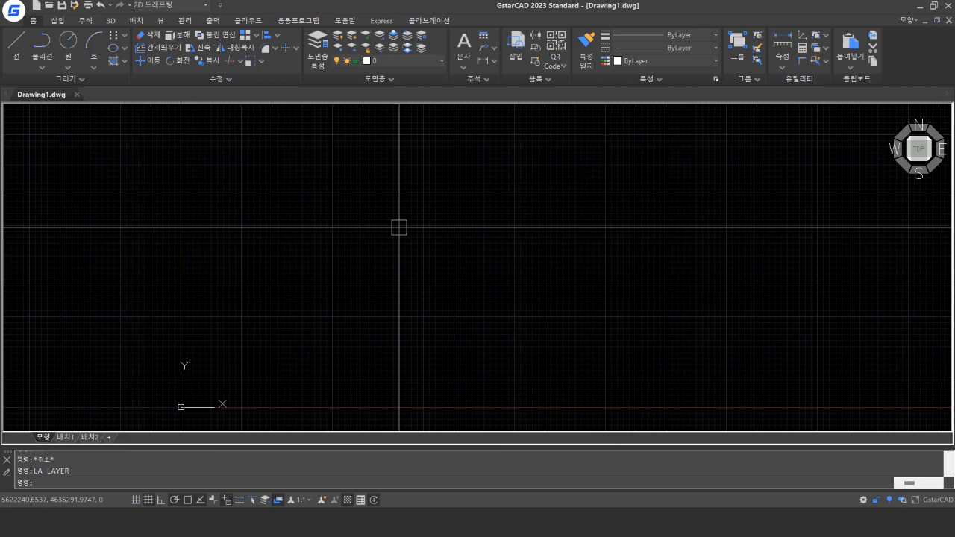
Step: Open the layer properties manager and move it aside to free part of the drawing area
{"action": "type", "text": "la"}
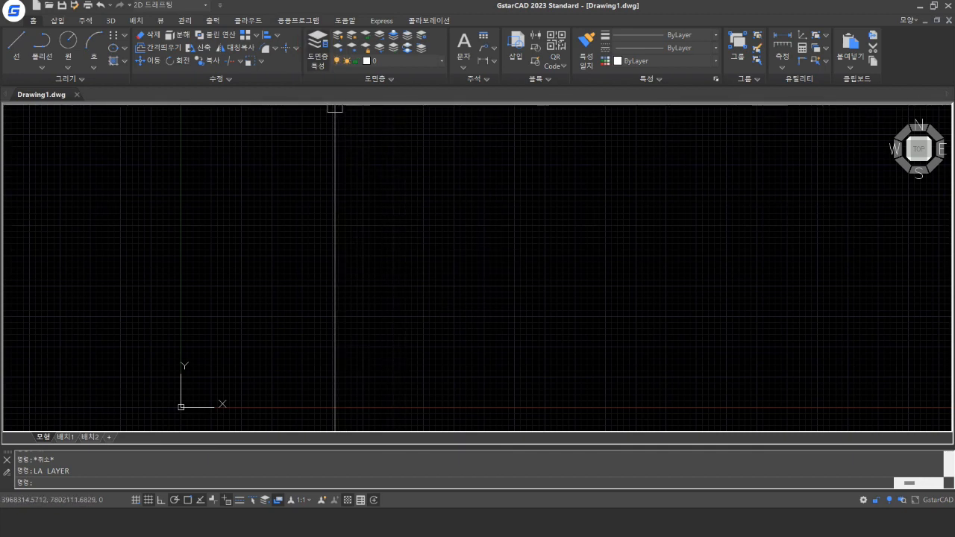
{"action": "left_click", "coordinate": [318, 47]}
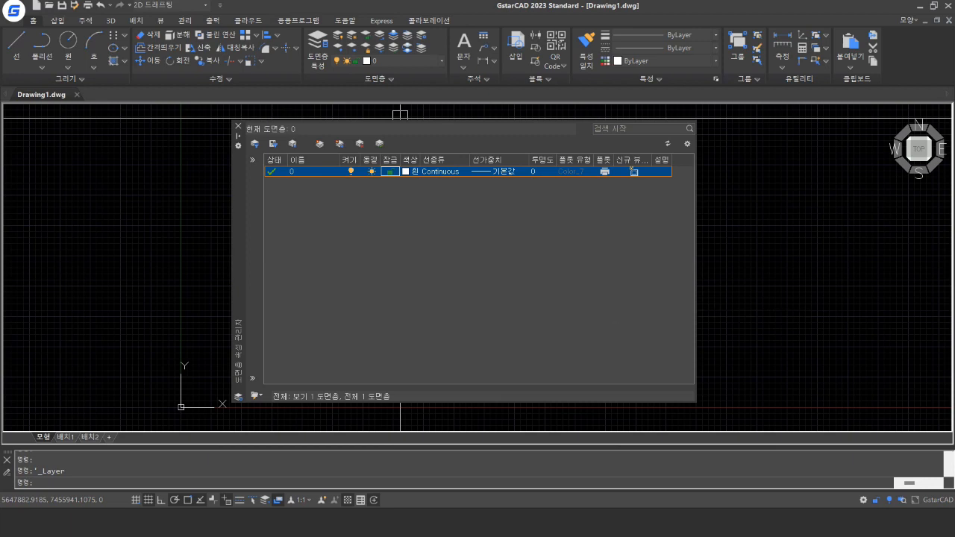
{"action": "left_click_drag", "start_coordinate": [238, 261], "coordinate": [124, 263]}
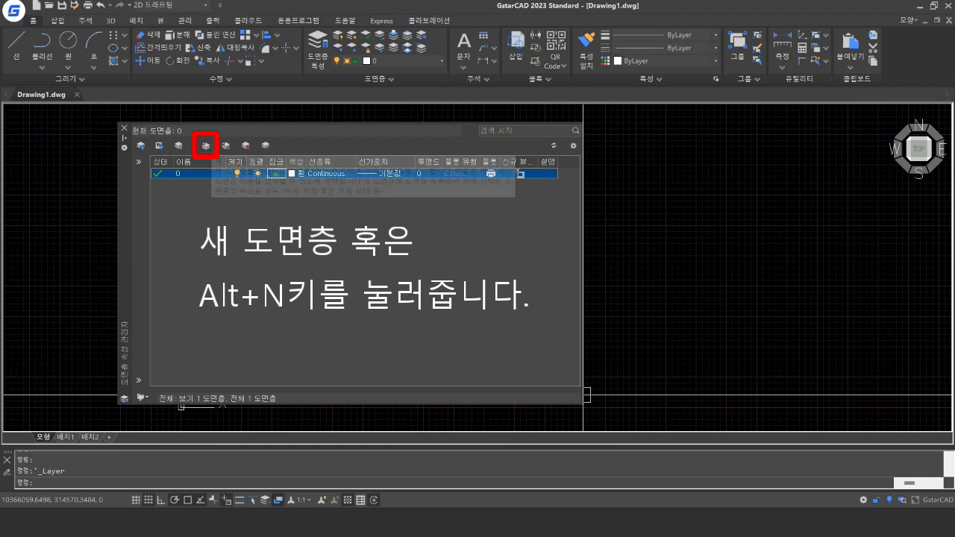
Step: Create ten new layers below layer 0, keeping their default names
{"action": "right_click", "coordinate": [221, 199]}
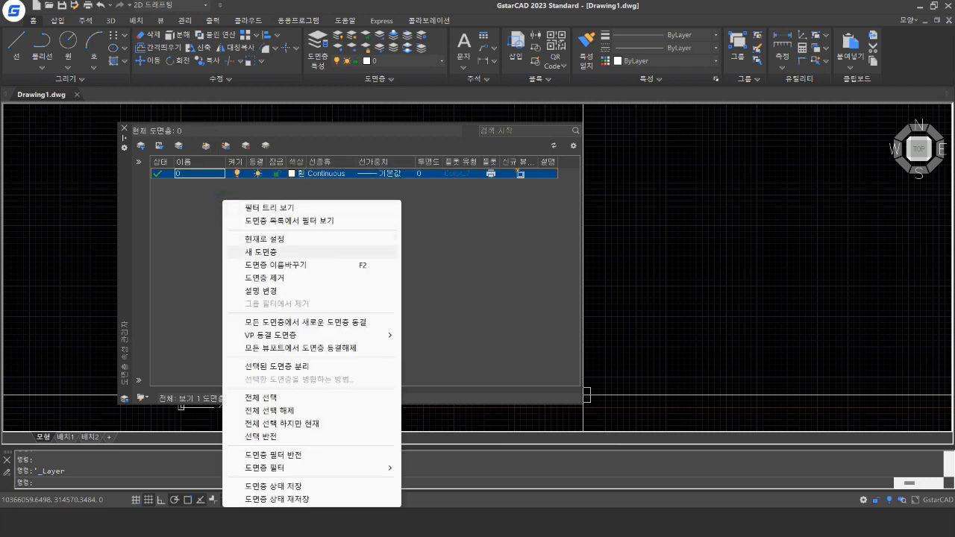
{"action": "left_click", "coordinate": [273, 253]}
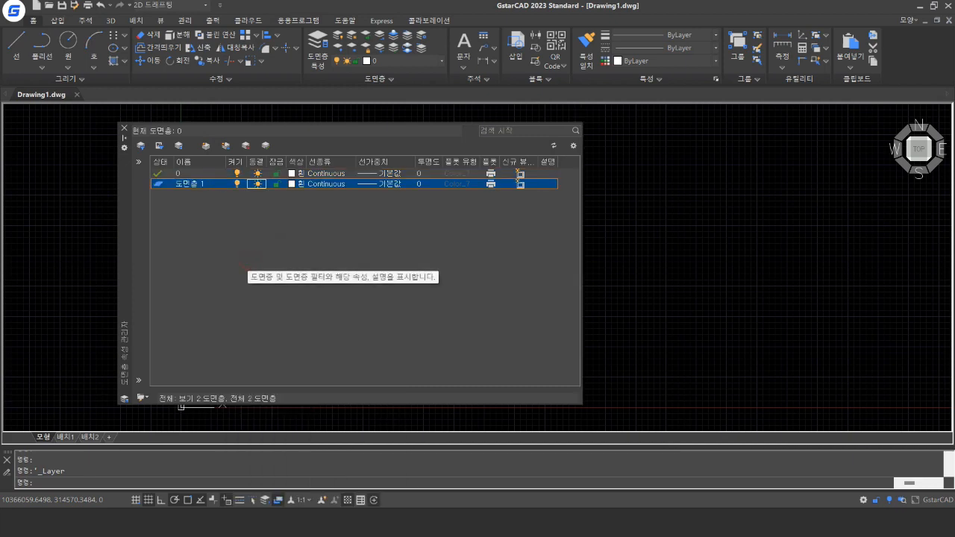
{"action": "key", "text": "Return"}
{"action": "key", "text": "Return"}
{"action": "key", "text": "Return"}
{"action": "key", "text": "Return"}
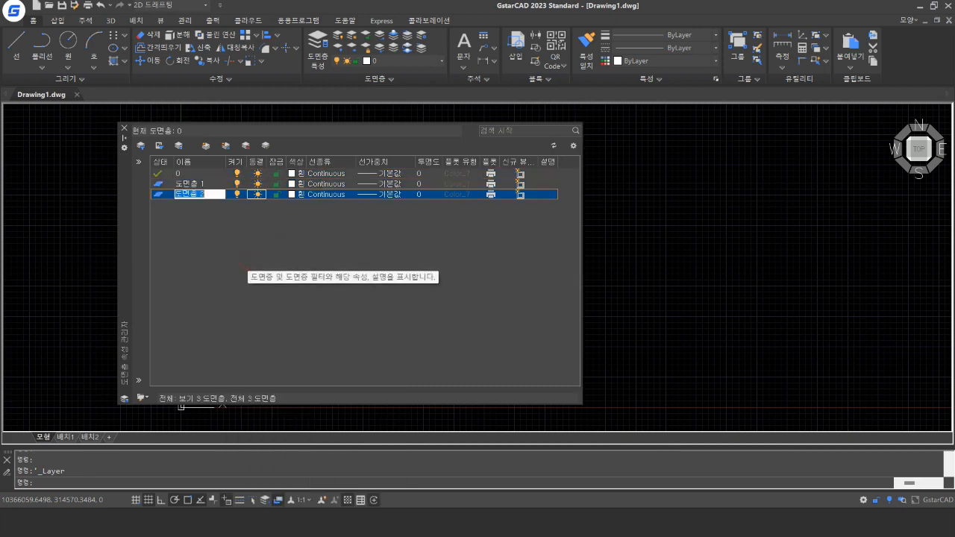
{"action": "key", "text": "Return"}
{"action": "key", "text": "Return"}
{"action": "key", "text": "Return"}
{"action": "key", "text": "Return"}
{"action": "key", "text": "Return"}
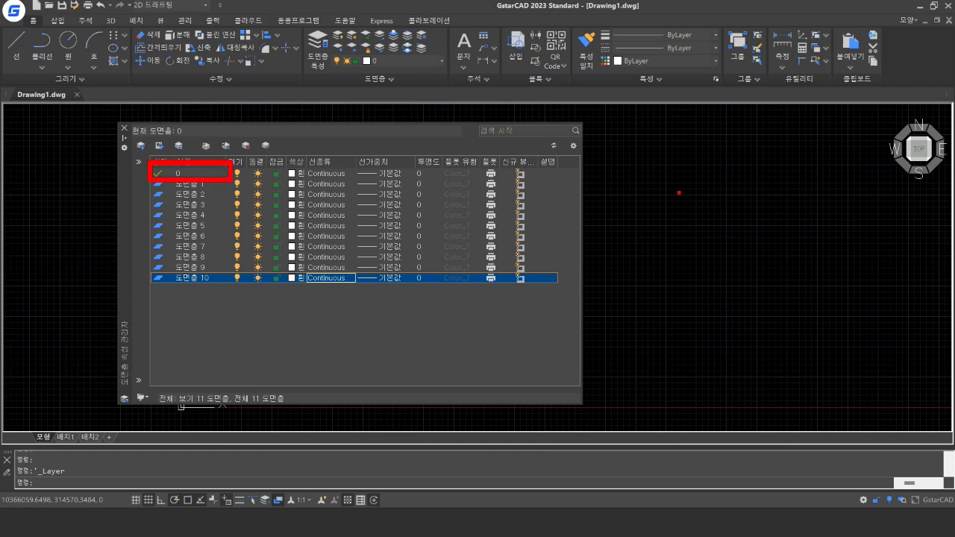
Step: Draw a zigzag of four connected line segments on layer 0 beside the layer manager and check the last segment's layer
{"action": "type", "text": "L"}
{"action": "key", "text": "Return"}
{"action": "left_click", "coordinate": [656, 176]}
{"action": "left_click", "coordinate": [643, 226]}
{"action": "left_click", "coordinate": [683, 193]}
{"action": "left_click", "coordinate": [666, 225]}
{"action": "left_click", "coordinate": [708, 200]}
{"action": "key", "text": "Escape"}
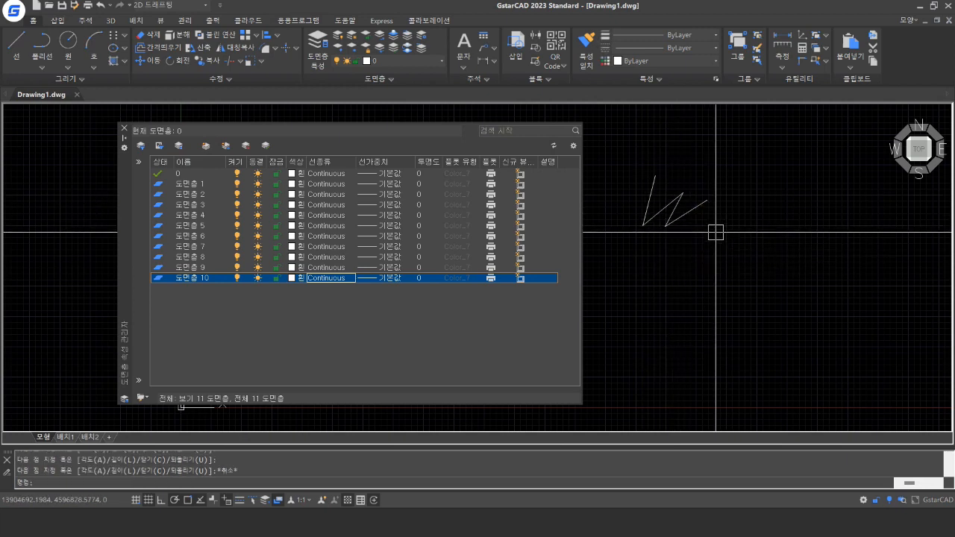
{"action": "left_click", "coordinate": [695, 207]}
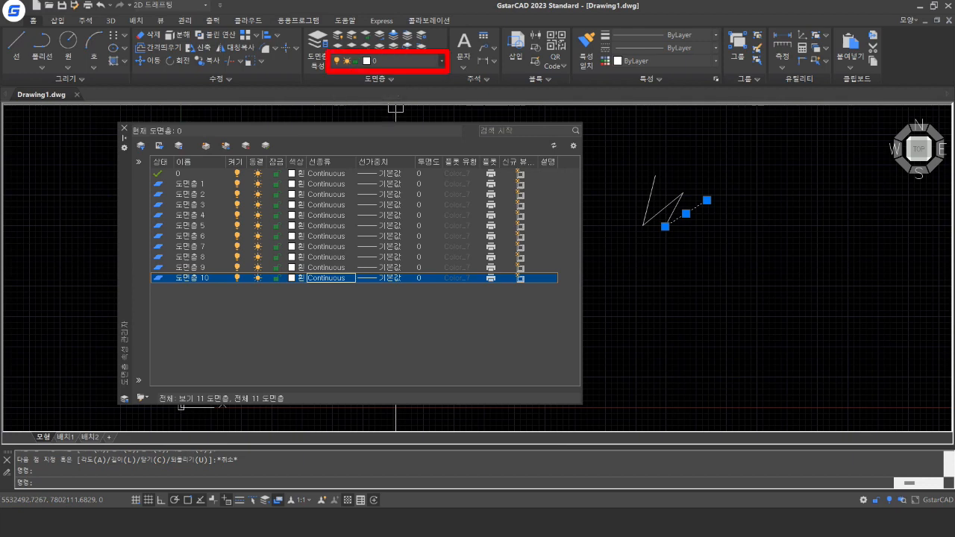
{"action": "key", "text": "Escape"}
{"action": "key", "text": "Escape"}
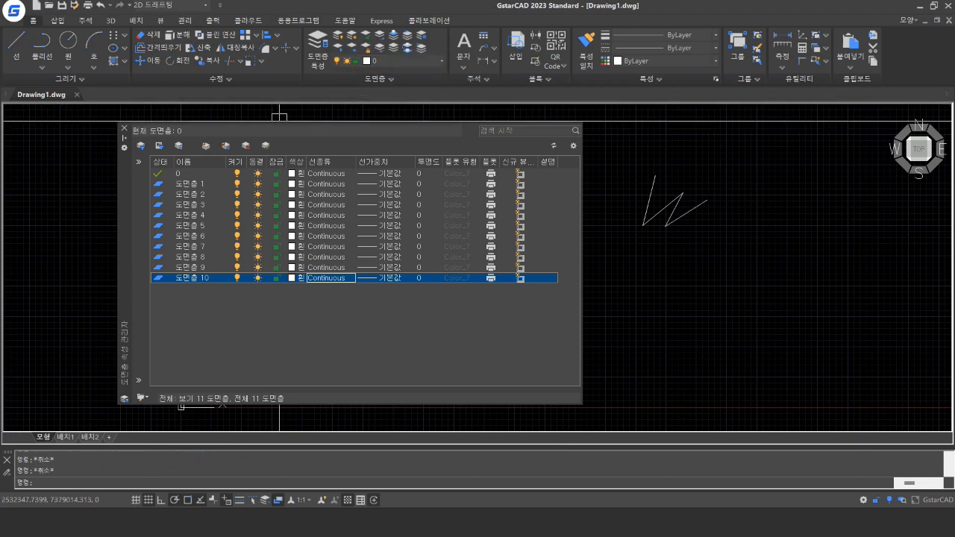
Step: Set the colour of layer 도면층 1 to green index 95 and make it the current layer
{"action": "left_click", "coordinate": [293, 184]}
{"action": "left_click", "coordinate": [446, 251]}
{"action": "left_click", "coordinate": [465, 354]}
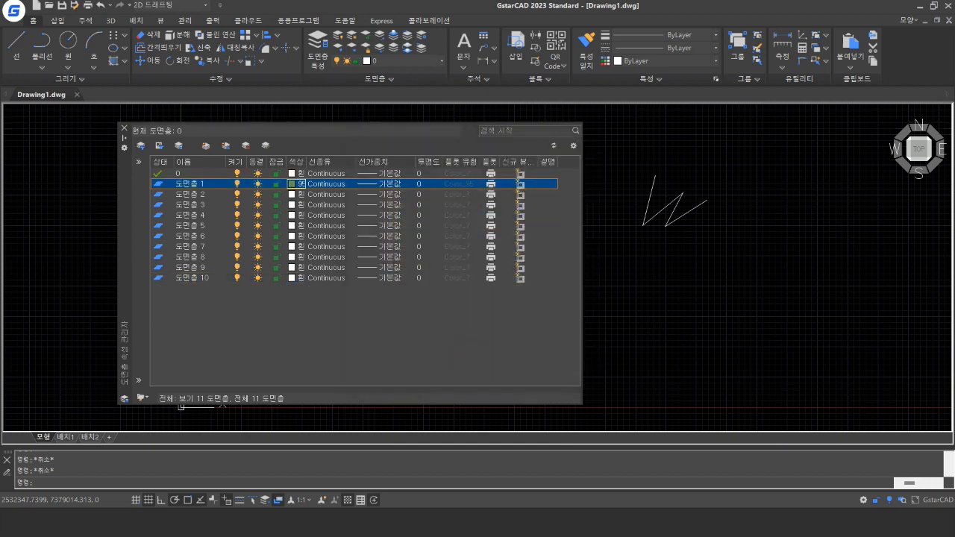
{"action": "double_click", "coordinate": [159, 183]}
Step: Draw a second zigzag of four line segments below the white one on layer 도면층 1 and check its last segment's layer
{"action": "left_click", "coordinate": [642, 300]}
{"action": "left_click", "coordinate": [640, 295]}
{"action": "type", "text": "l"}
{"action": "key", "text": "space"}
{"action": "left_click", "coordinate": [628, 262]}
{"action": "left_click", "coordinate": [638, 297]}
{"action": "left_click", "coordinate": [702, 271]}
{"action": "left_click", "coordinate": [694, 296]}
{"action": "left_click", "coordinate": [738, 267]}
{"action": "key", "text": "Escape"}
{"action": "left_click", "coordinate": [734, 309]}
{"action": "left_click", "coordinate": [716, 270]}
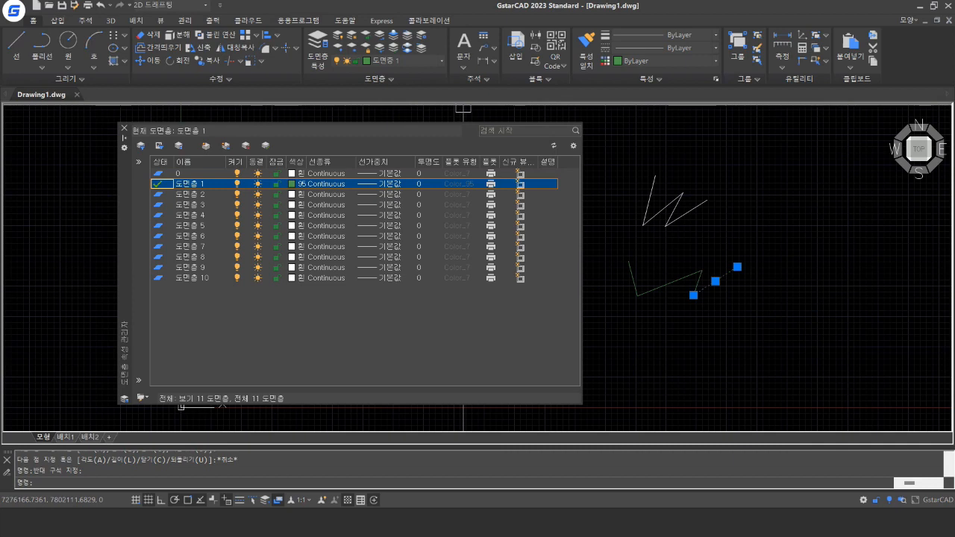
{"action": "key", "text": "Escape"}
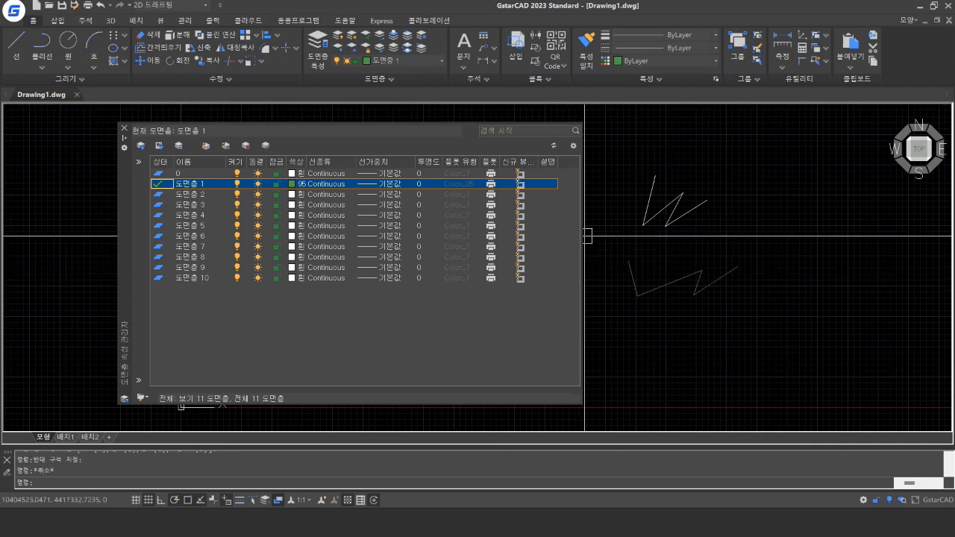
Step: Make layer 도면층 2 current and rename it 테스트
{"action": "double_click", "coordinate": [159, 195]}
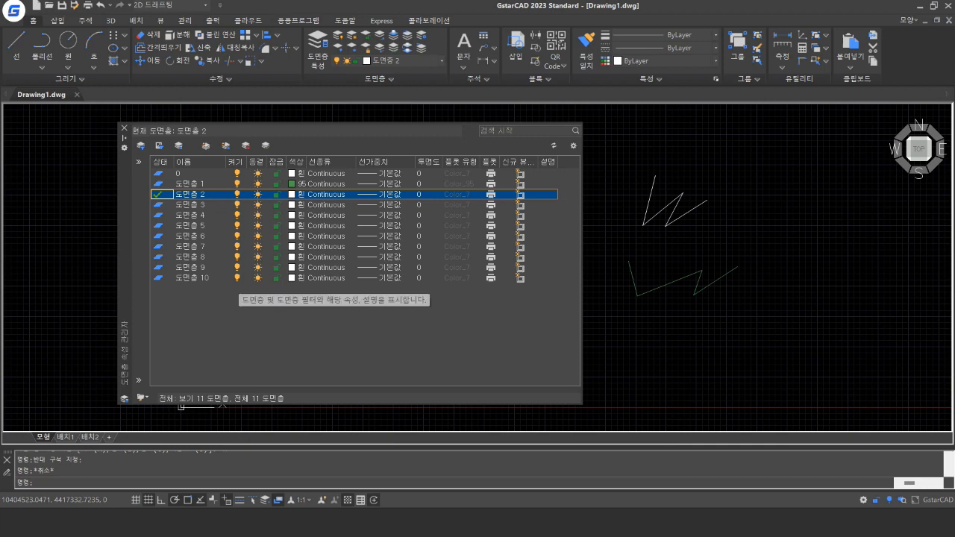
{"action": "double_click", "coordinate": [192, 194]}
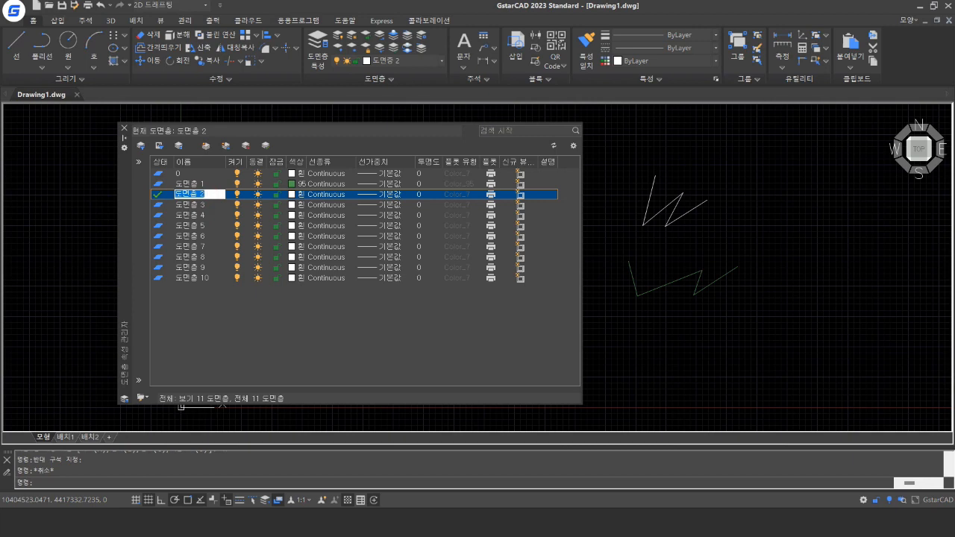
{"action": "type", "text": "테스트"}
{"action": "key", "text": "Return"}
Step: Rename layer 도면층 3 as 지스타 and layer 도면층 4 as 캐드
{"action": "double_click", "coordinate": [209, 205]}
{"action": "type", "text": "지스타"}
{"action": "key", "text": "Return"}
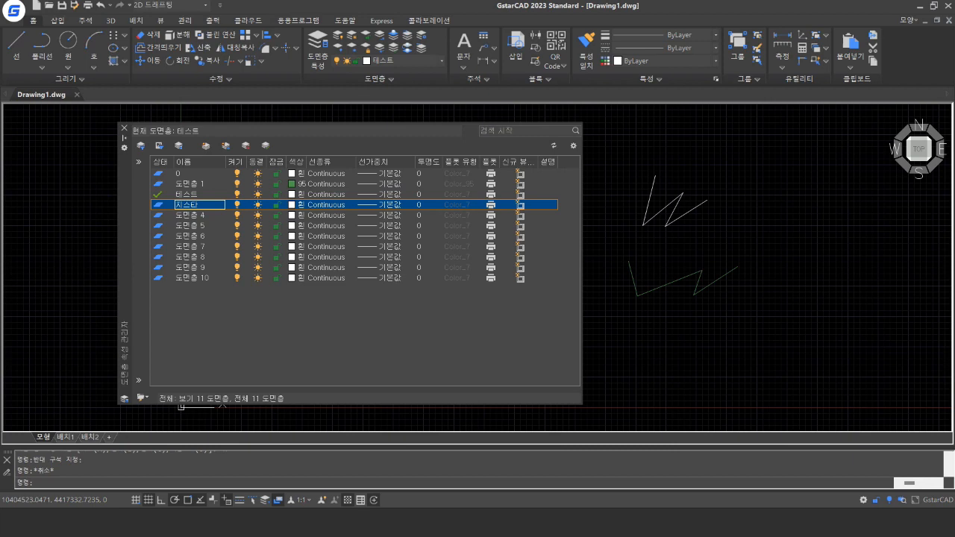
{"action": "double_click", "coordinate": [213, 216]}
{"action": "type", "text": "캐드"}
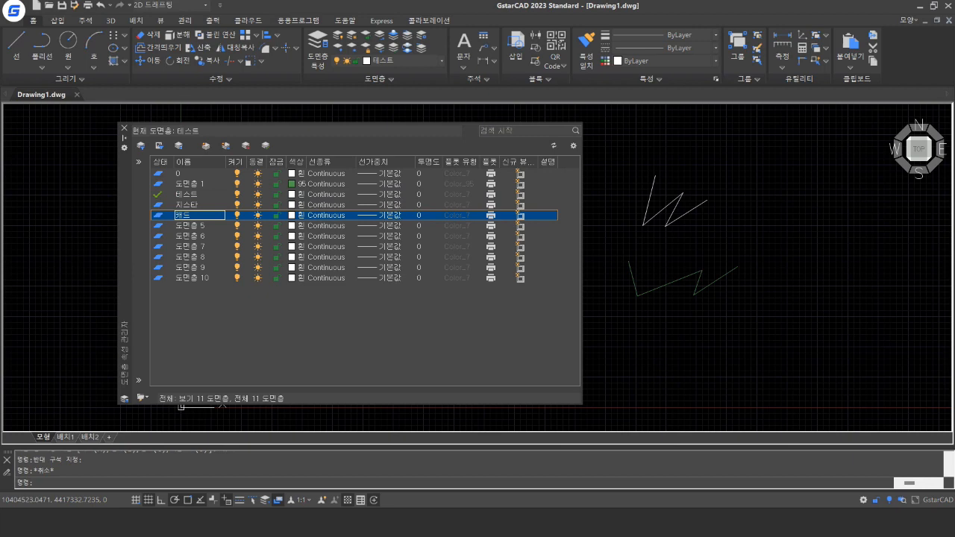
Step: Rename layer 도면층 1 as test and check the layer name on the last segment of the green zigzag
{"action": "left_click", "coordinate": [190, 183]}
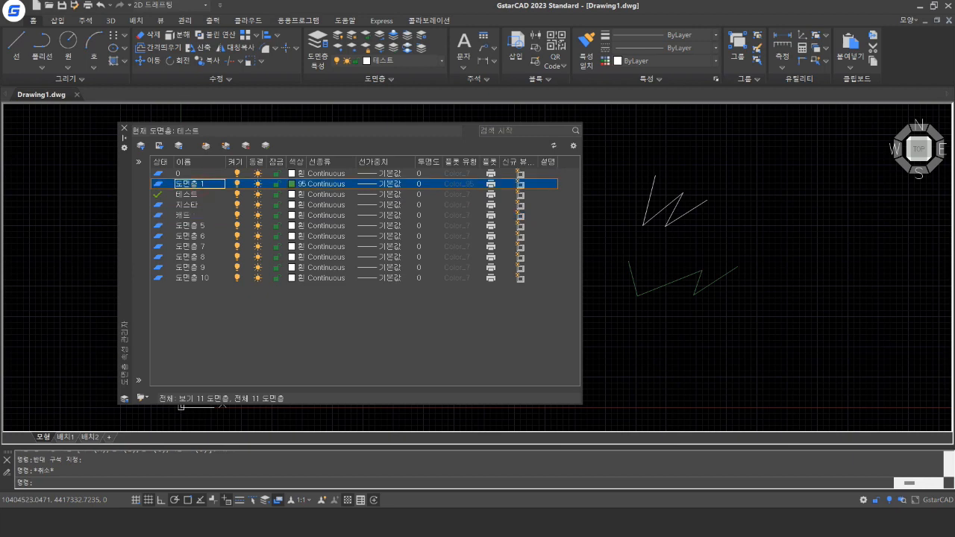
{"action": "left_click", "coordinate": [191, 183]}
{"action": "type", "text": "test"}
{"action": "left_click", "coordinate": [321, 337]}
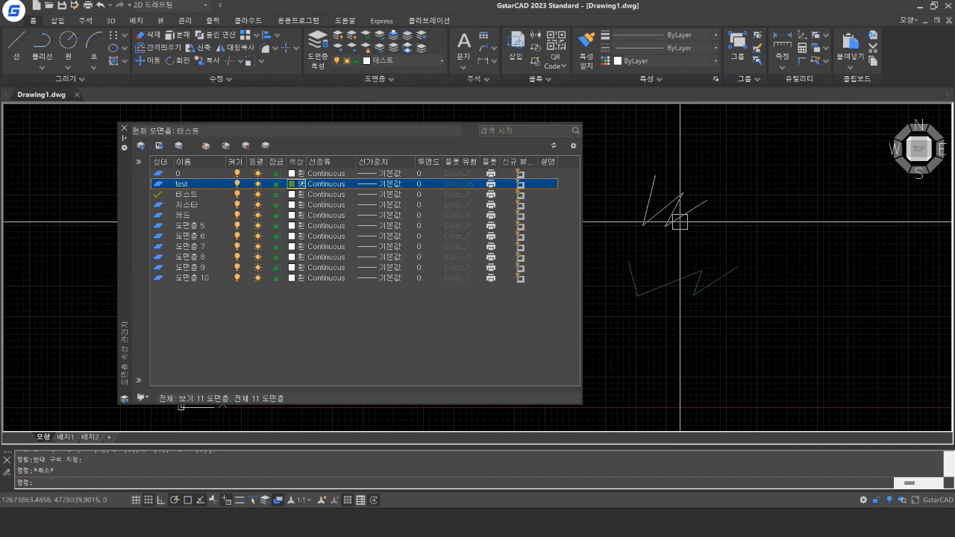
{"action": "left_click", "coordinate": [796, 320]}
{"action": "left_click", "coordinate": [724, 265]}
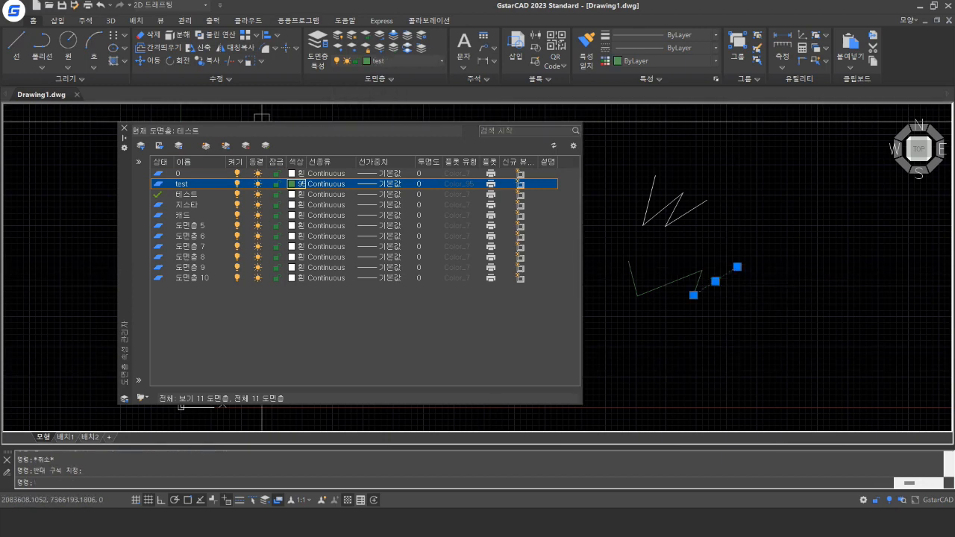
{"action": "key", "text": "Escape"}
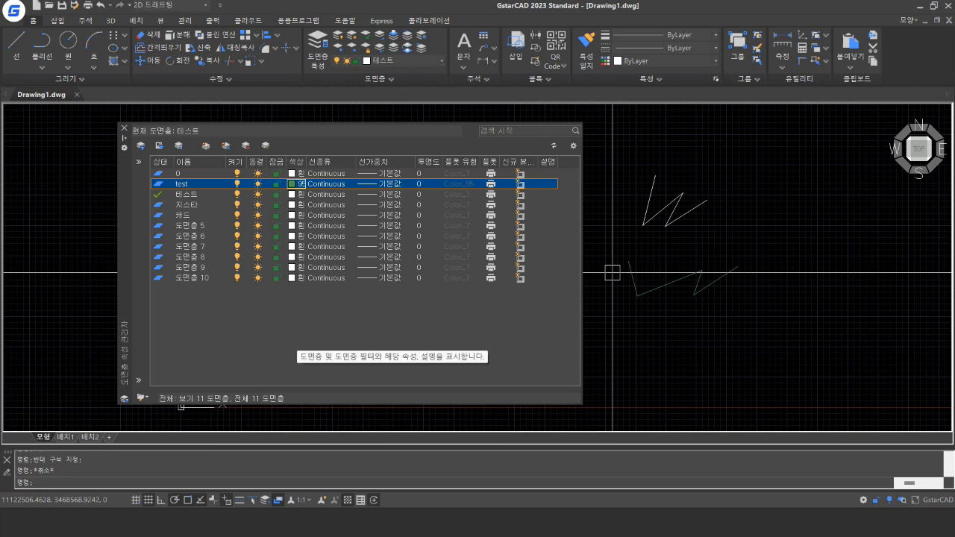
Step: Turn the test layer off and back on, and freeze and thaw it
{"action": "left_click", "coordinate": [702, 335]}
{"action": "left_click", "coordinate": [682, 343]}
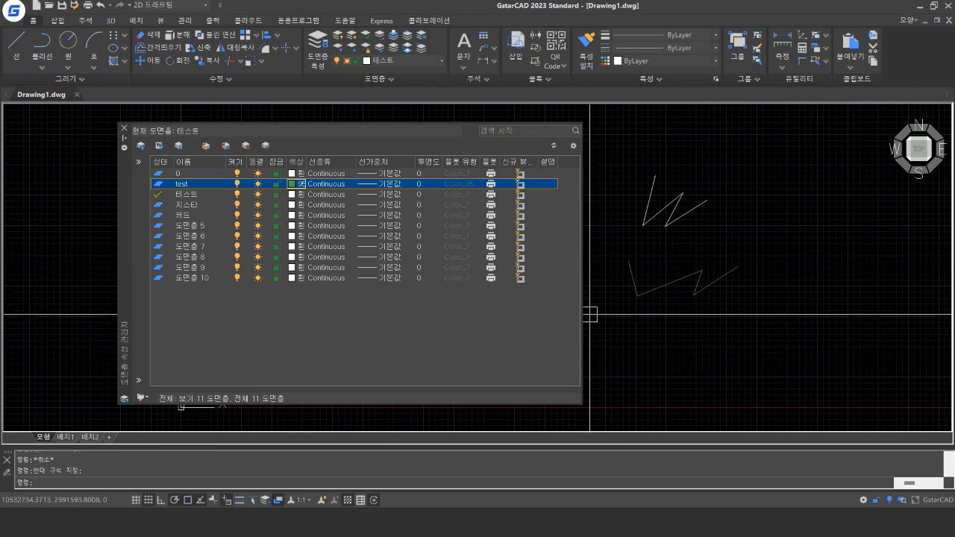
{"action": "left_click", "coordinate": [237, 184]}
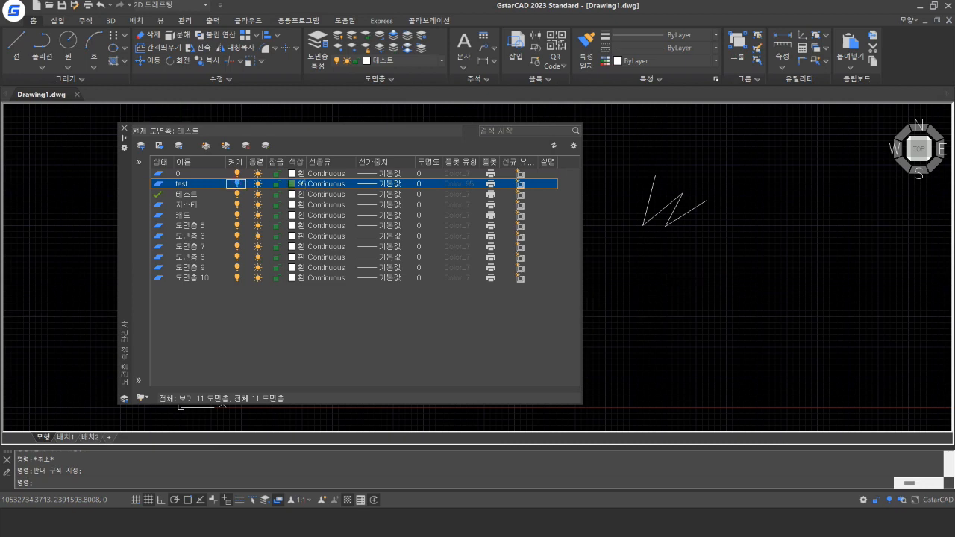
{"action": "left_click", "coordinate": [236, 183]}
{"action": "left_click", "coordinate": [257, 184]}
{"action": "left_click", "coordinate": [258, 184]}
Step: With the test layer off, select everything and stretch two white zigzag vertices onto the hidden lines' grips, and turn the layer back on
{"action": "left_click", "coordinate": [237, 184]}
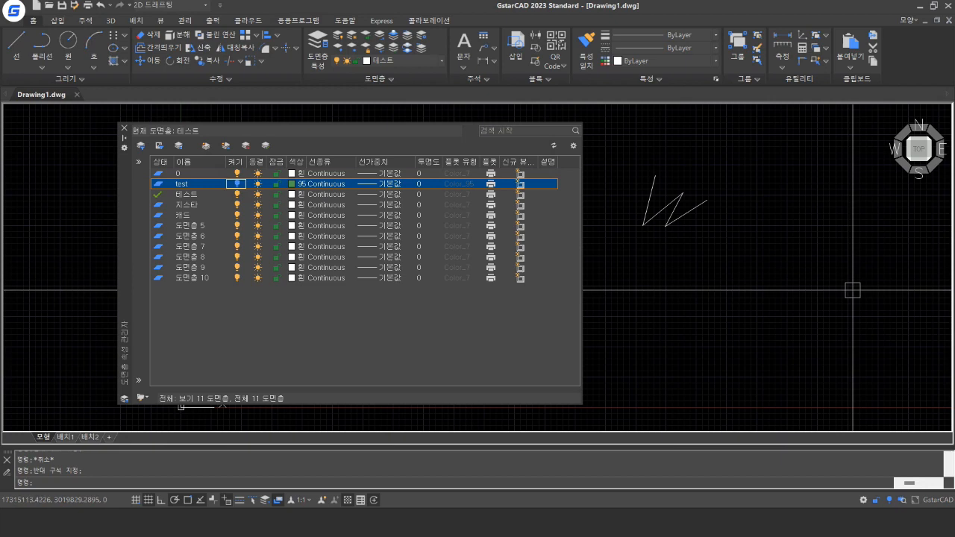
{"action": "key", "text": "ctrl+a"}
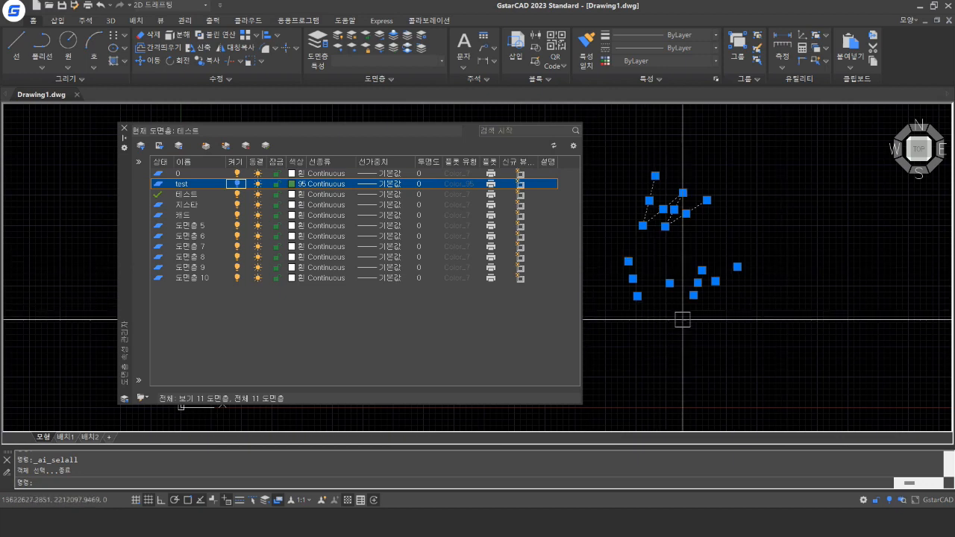
{"action": "left_click", "coordinate": [666, 227]}
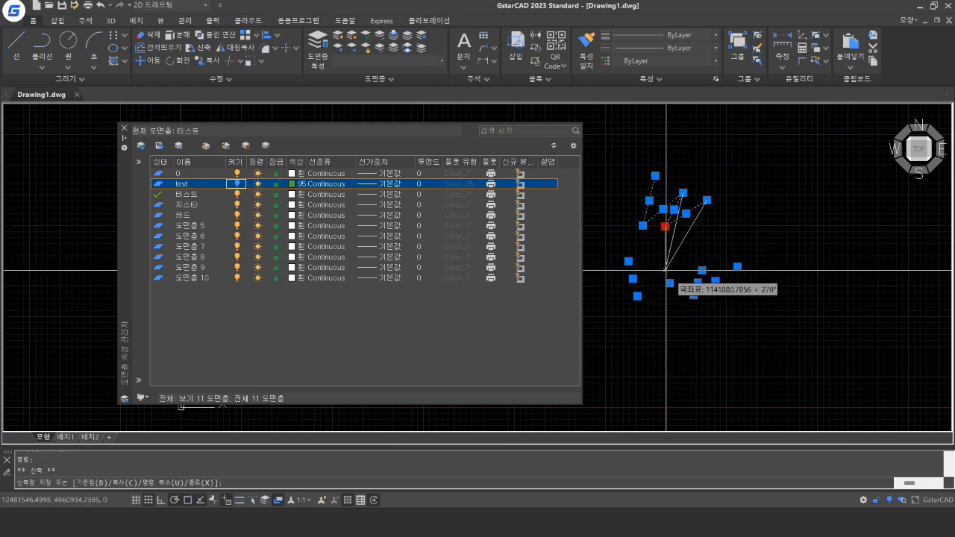
{"action": "left_click", "coordinate": [683, 192]}
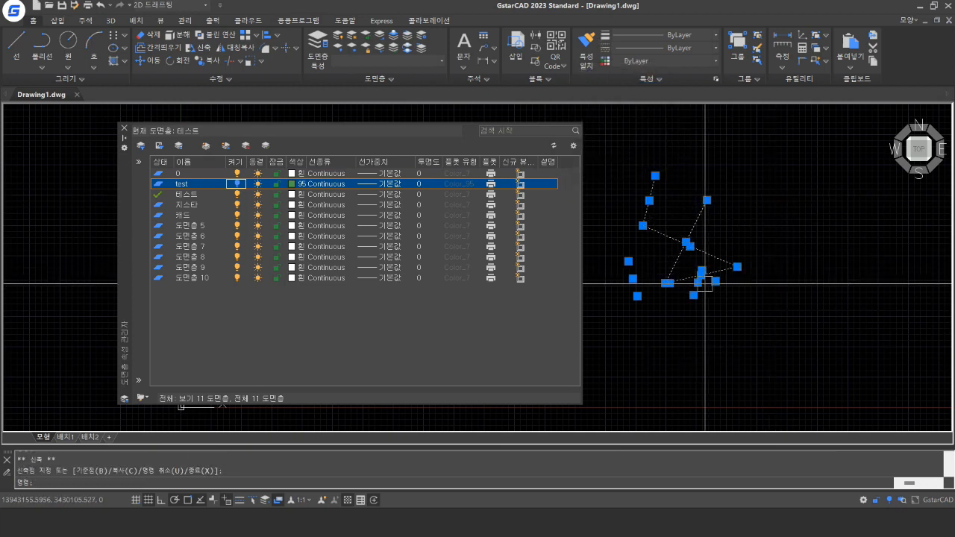
{"action": "key", "text": "Escape"}
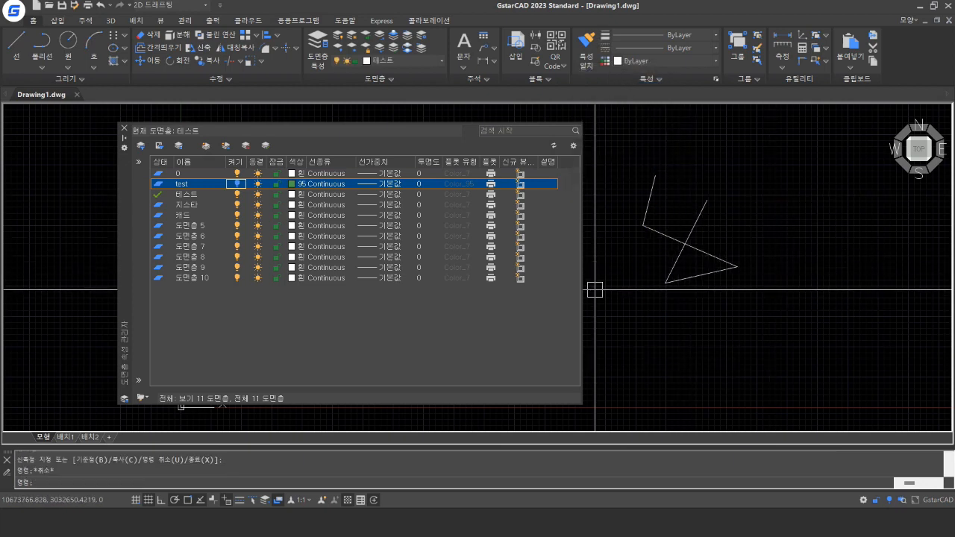
{"action": "left_click", "coordinate": [238, 182]}
{"action": "scroll", "coordinate": [798, 316], "scroll_direction": "up", "scroll_amount": 3}
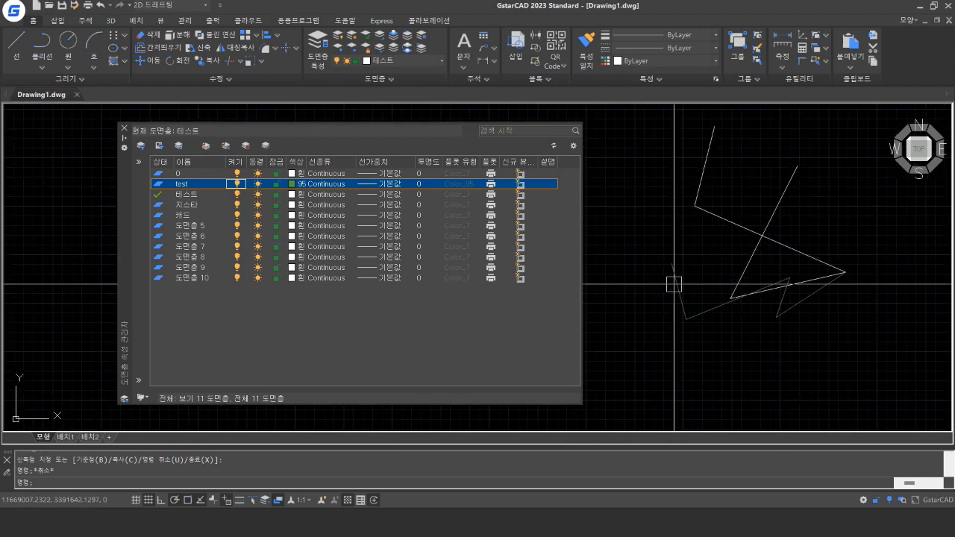
Step: With the test layer off, select everything and stretch its first two hidden vertices onto the white lines' vertices, and turn the layer back on
{"action": "left_click", "coordinate": [236, 183]}
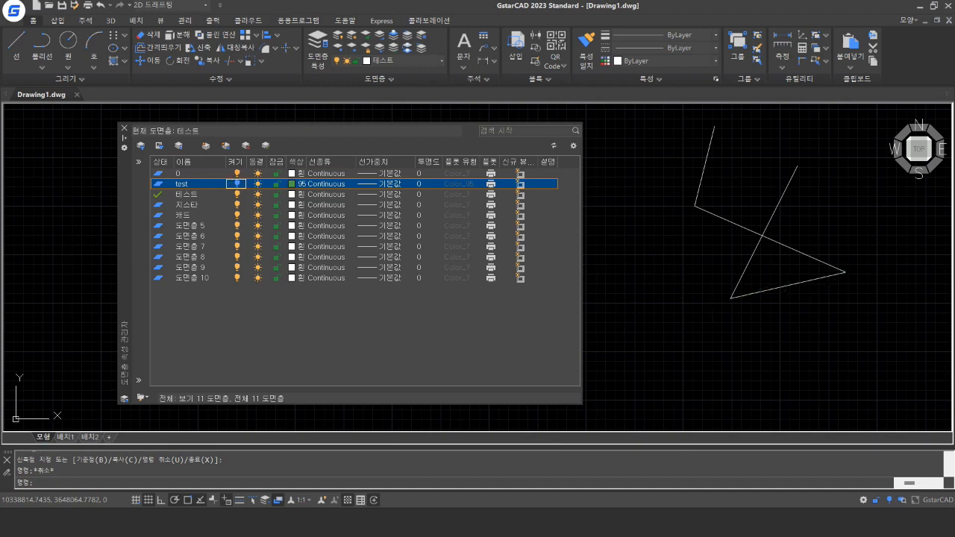
{"action": "key", "text": "ctrl+a"}
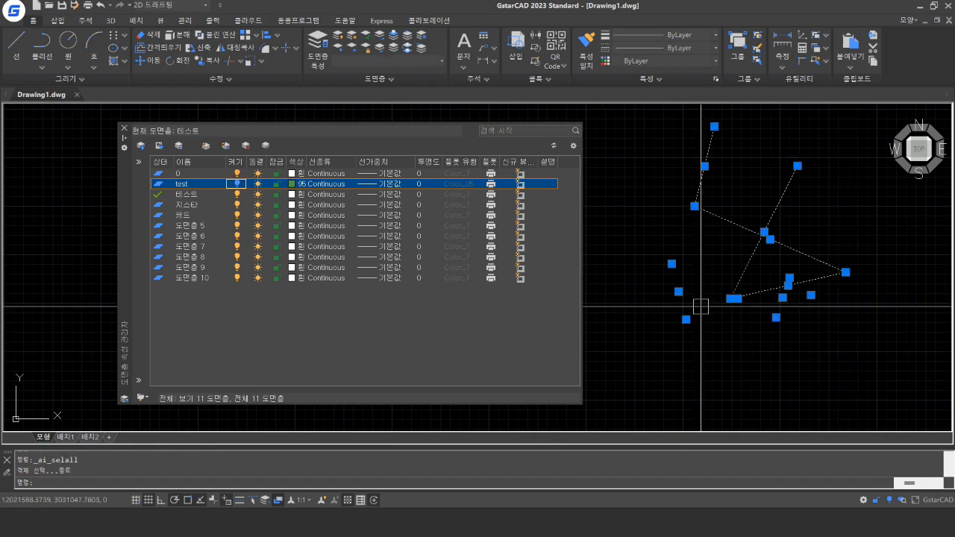
{"action": "left_click", "coordinate": [686, 319]}
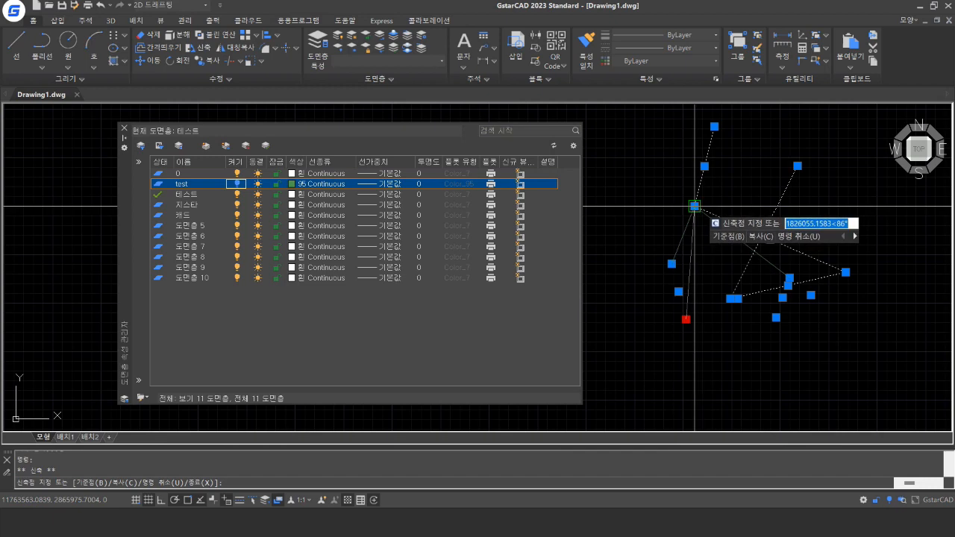
{"action": "left_click", "coordinate": [672, 264]}
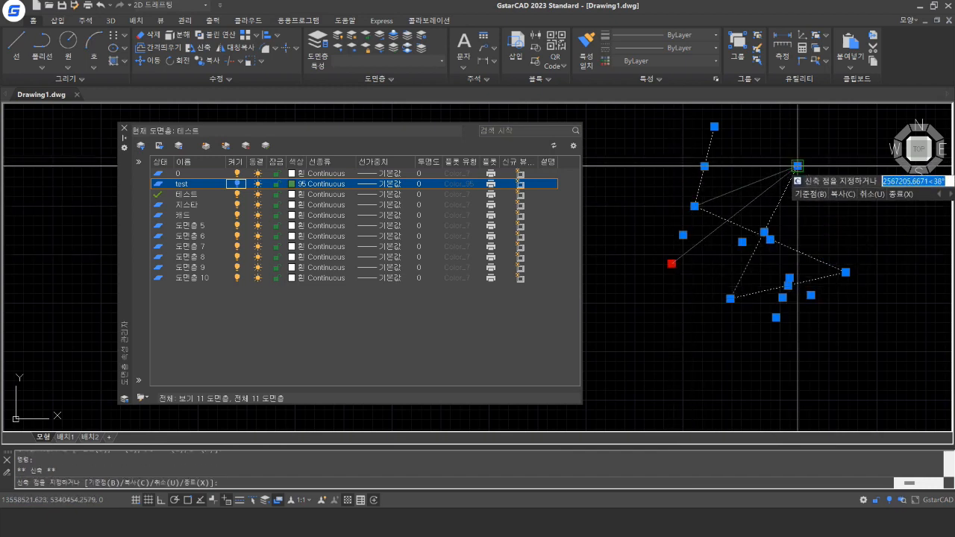
{"action": "left_click", "coordinate": [798, 166]}
{"action": "key", "text": "Escape"}
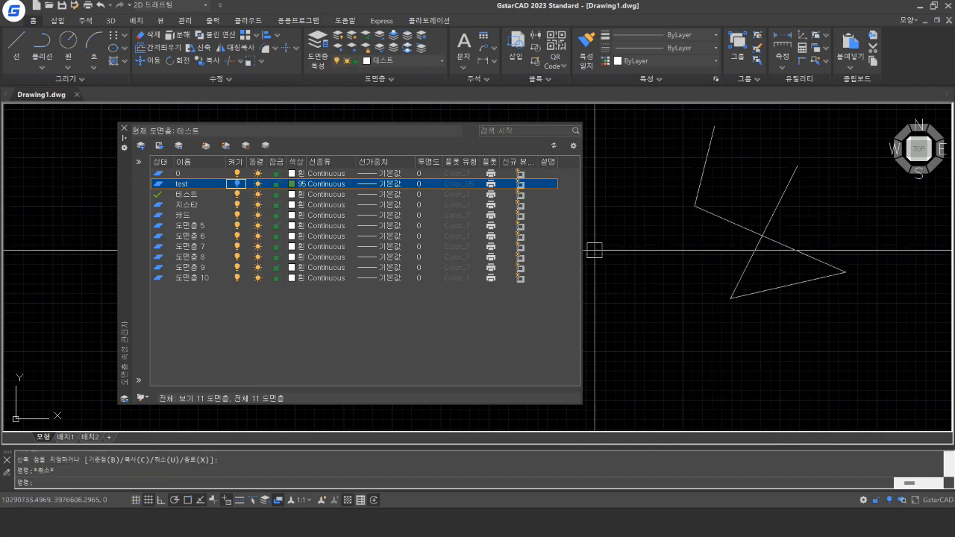
{"action": "left_click", "coordinate": [237, 184]}
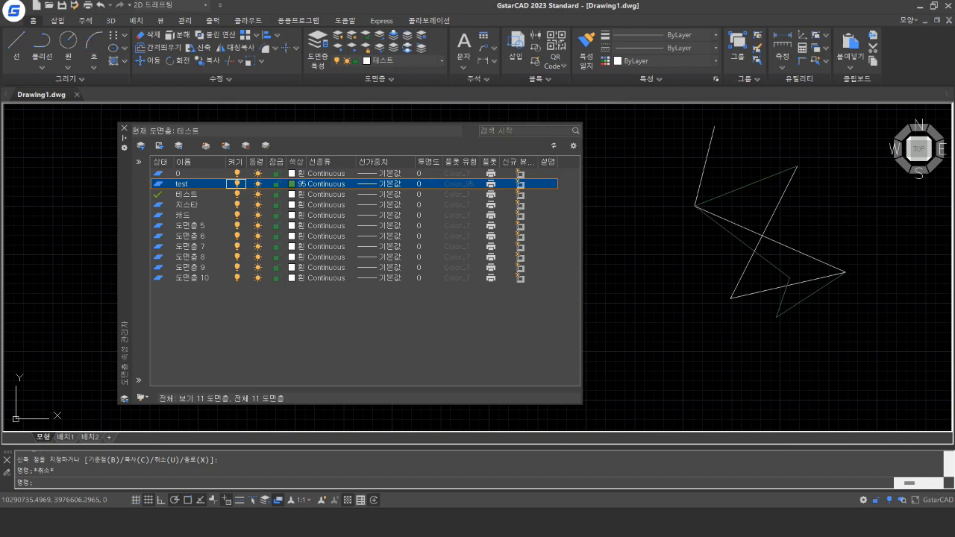
Step: Turn the test layer off, select everything to check the hidden lines' grips, and turn the layer back on with nothing selected
{"action": "left_click", "coordinate": [237, 183]}
{"action": "key", "text": "ctrl+a"}
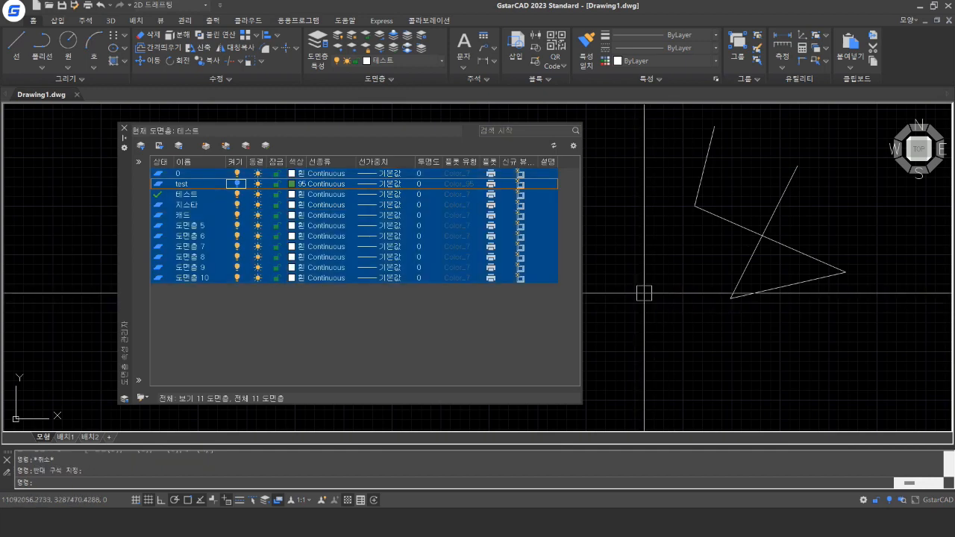
{"action": "key", "text": "ctrl+a"}
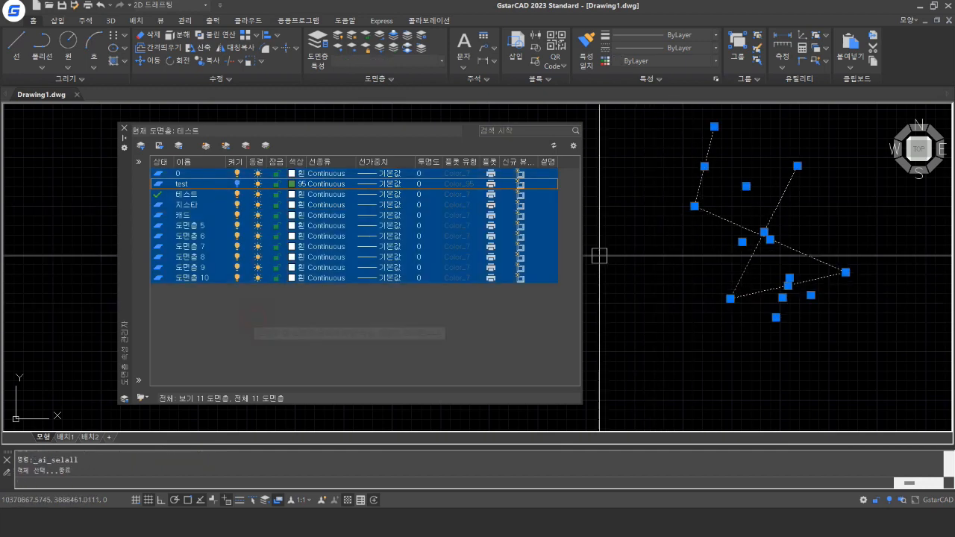
{"action": "key", "text": "Escape"}
{"action": "key", "text": "Escape"}
{"action": "left_click", "coordinate": [238, 183]}
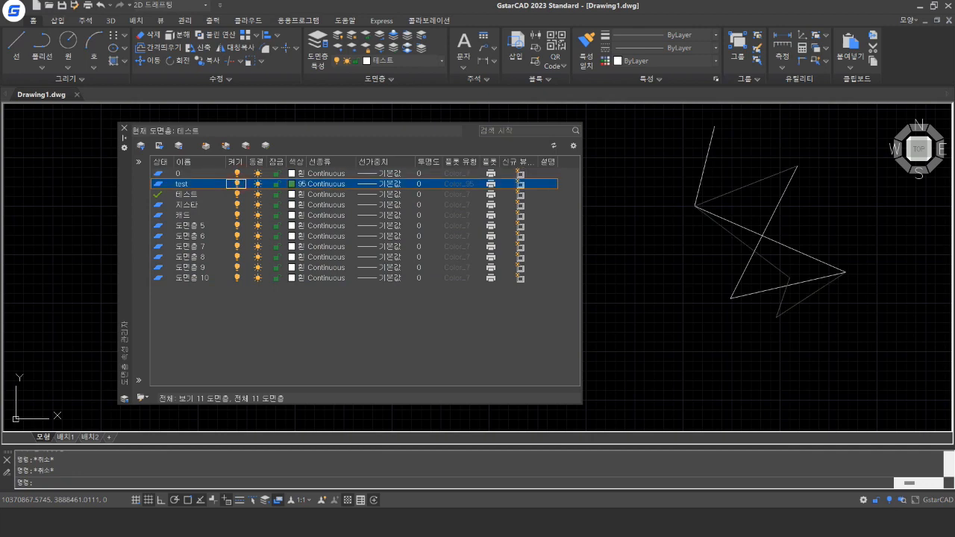
Step: Freeze the test layer, select everything, and move the white zigzag up and to the left with Move
{"action": "left_click", "coordinate": [257, 183]}
{"action": "left_click", "coordinate": [661, 340]}
{"action": "left_click", "coordinate": [651, 334]}
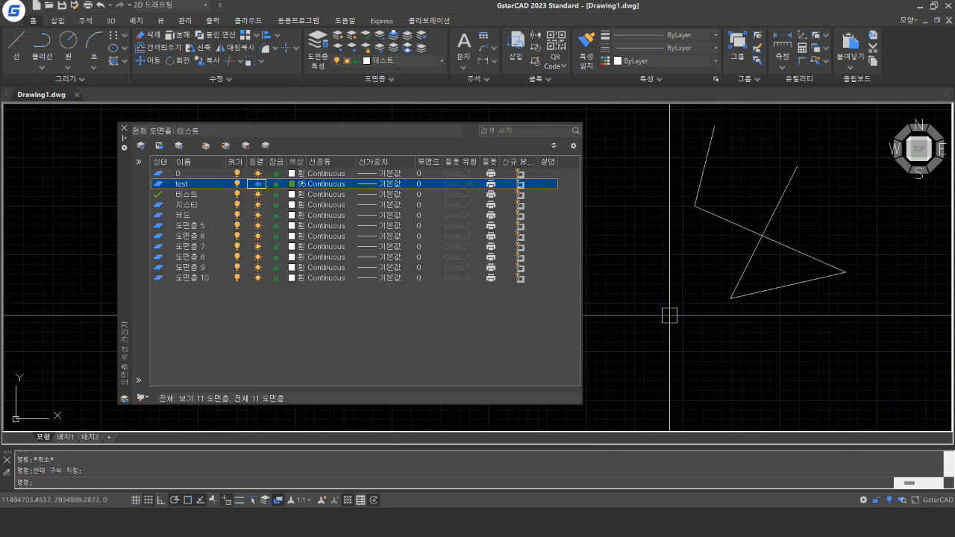
{"action": "key", "text": "ctrl+a"}
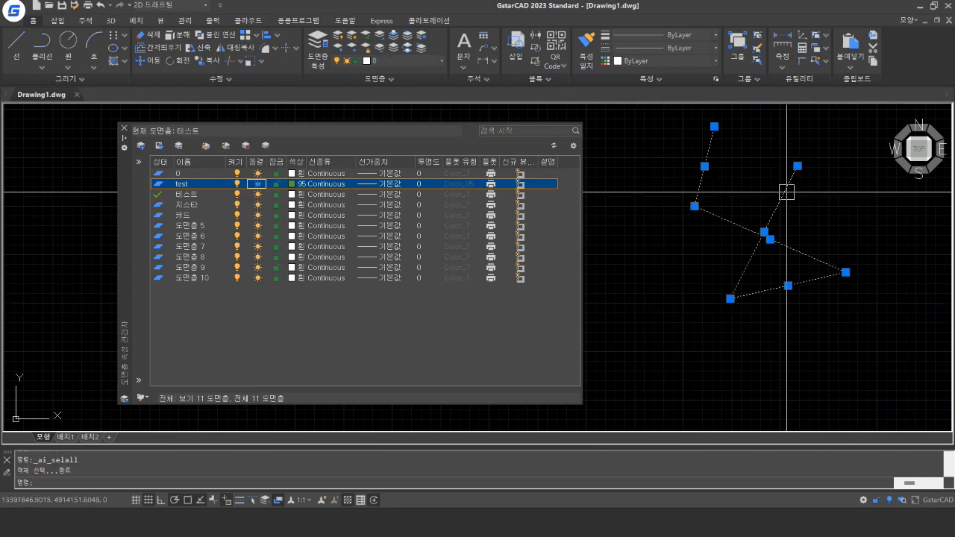
{"action": "scroll", "coordinate": [718, 335], "scroll_direction": "down", "scroll_amount": 2}
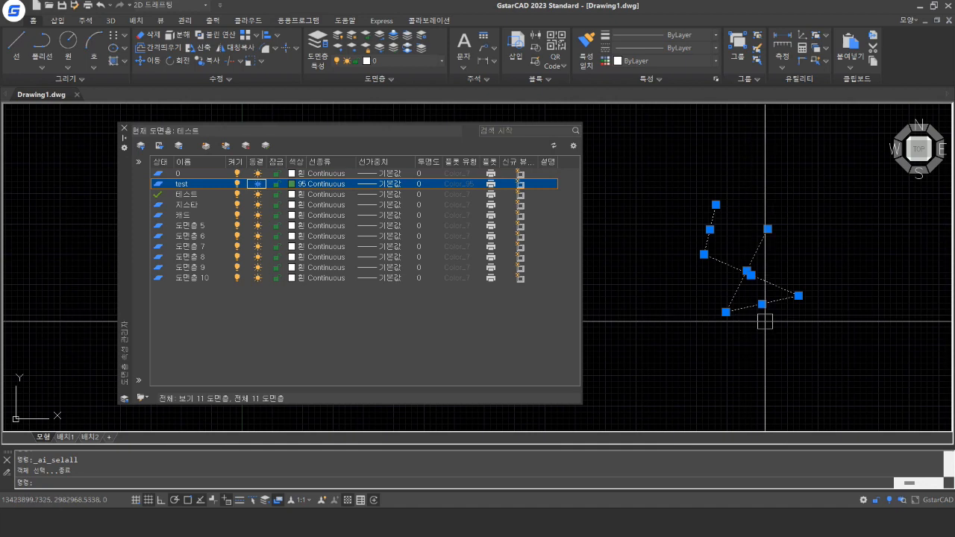
{"action": "type", "text": "m"}
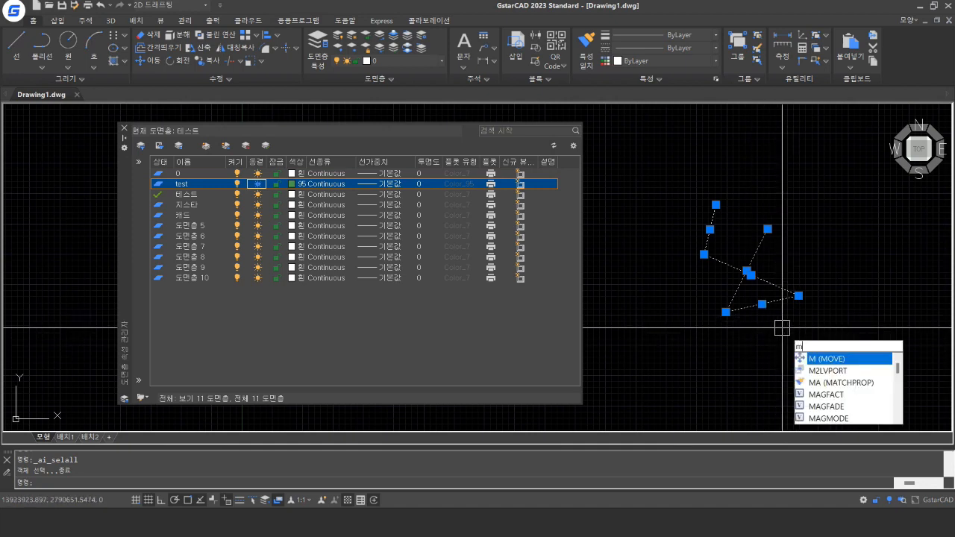
{"action": "key", "text": "Return"}
{"action": "left_click", "coordinate": [782, 328]}
{"action": "key", "text": "Escape"}
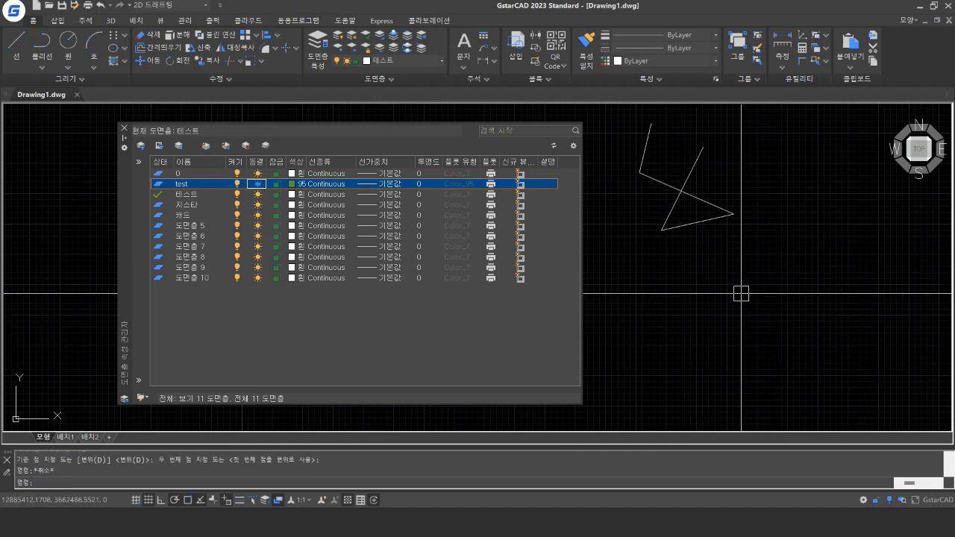
Step: Select everything once more to check the frozen lines' grips, clear the selection and thaw the test layer
{"action": "key", "text": "ctrl+a"}
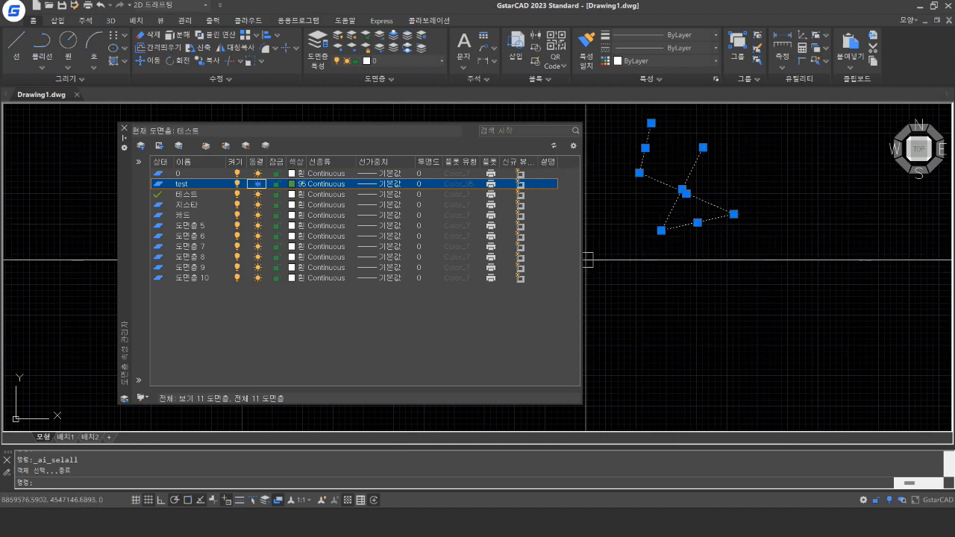
{"action": "key", "text": "Escape"}
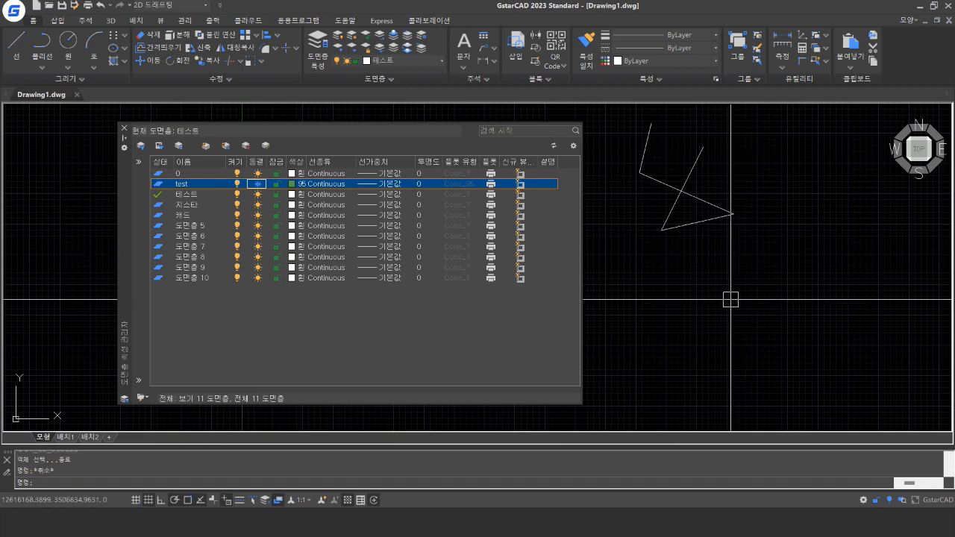
{"action": "left_click", "coordinate": [257, 184]}
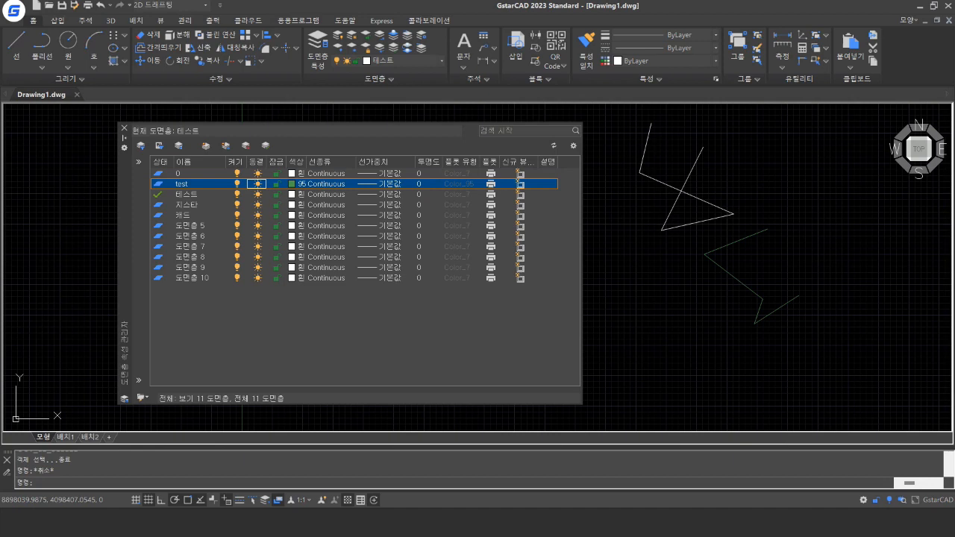
Step: Lock the test layer and select its green zigzag with a crossing window
{"action": "left_click", "coordinate": [277, 184]}
{"action": "left_click", "coordinate": [828, 346]}
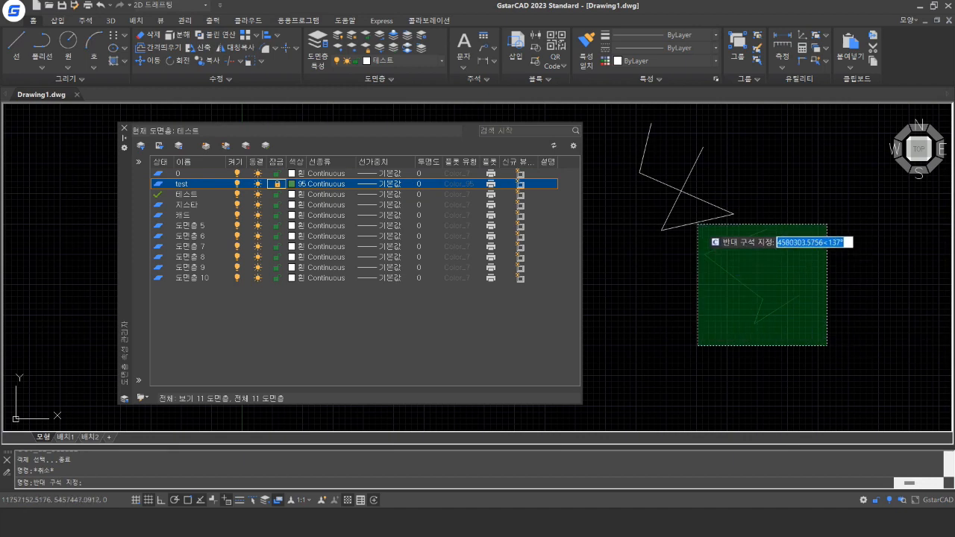
{"action": "left_click", "coordinate": [697, 225]}
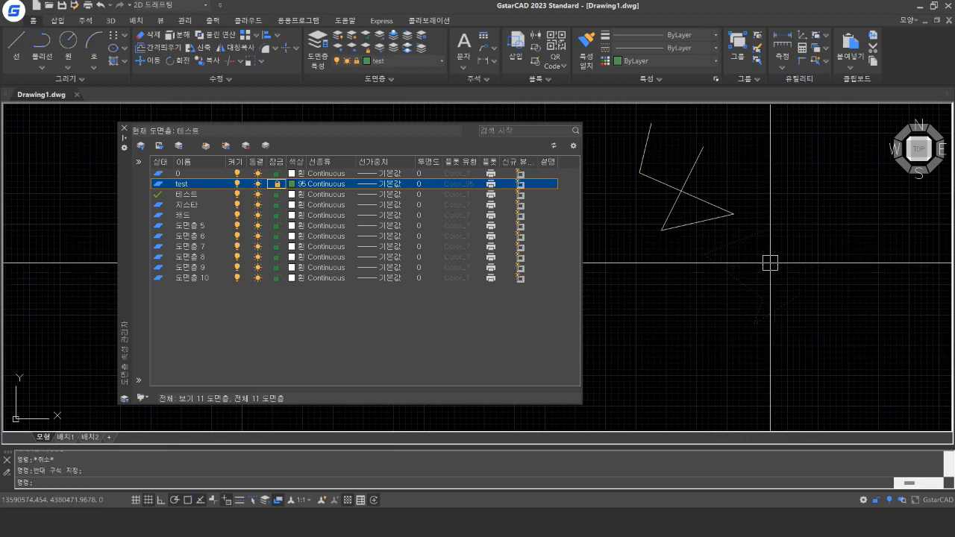
{"action": "scroll", "coordinate": [757, 269], "scroll_direction": "up", "scroll_amount": 5}
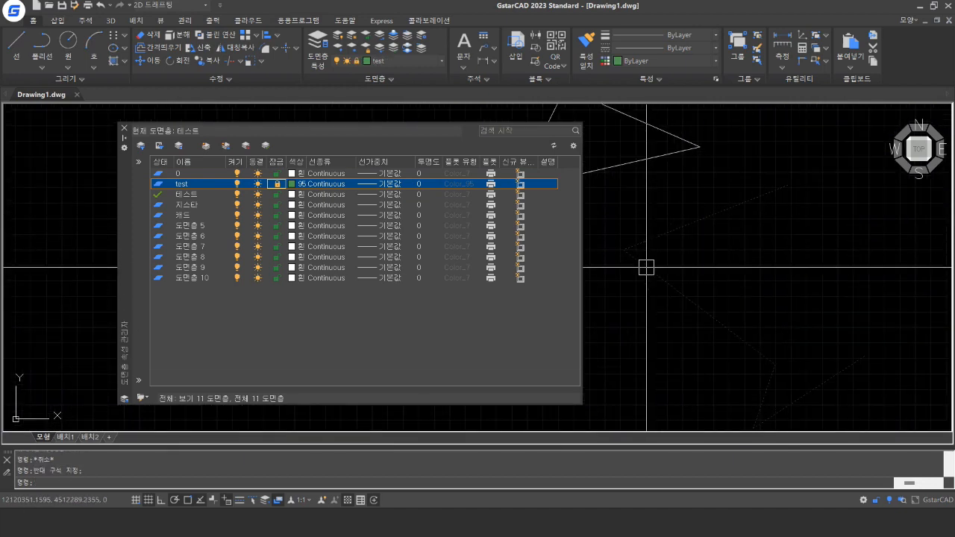
{"action": "scroll", "coordinate": [769, 381], "scroll_direction": "down", "scroll_amount": 3}
{"action": "middle_click_drag", "start_coordinate": [803, 367], "coordinate": [781, 365]}
Step: Try to move the green zigzag on the locked test layer with Move
{"action": "type", "text": "m"}
{"action": "key", "text": "space"}
{"action": "left_click", "coordinate": [771, 329]}
{"action": "left_click", "coordinate": [812, 216]}
{"action": "left_click", "coordinate": [818, 298]}
{"action": "left_click", "coordinate": [829, 386]}
{"action": "left_click", "coordinate": [700, 297]}
{"action": "key", "text": "space"}
{"action": "left_click", "coordinate": [766, 319]}
{"action": "left_click", "coordinate": [778, 307]}
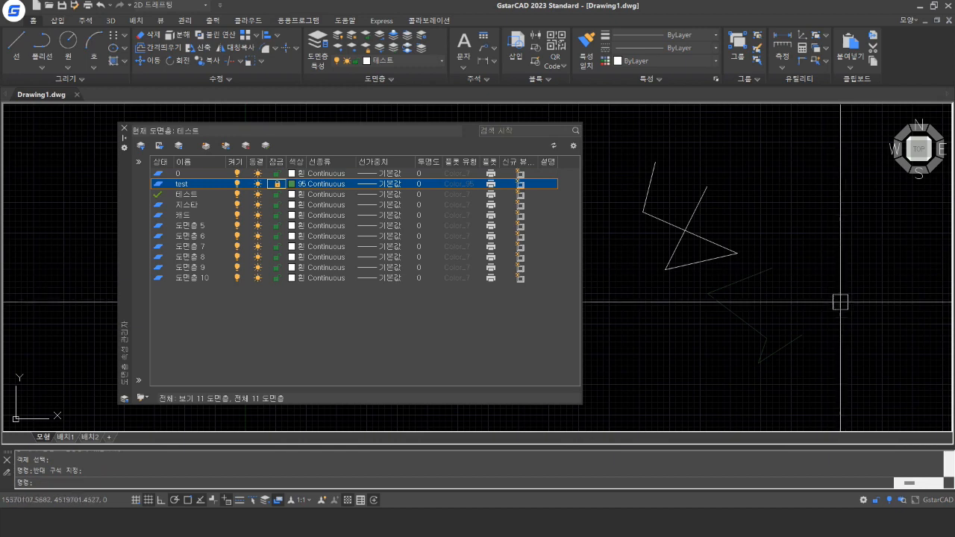
{"action": "left_click", "coordinate": [769, 340]}
{"action": "left_click", "coordinate": [821, 274]}
{"action": "key", "text": "Escape"}
Step: Try to erase the green zigzag on the locked test layer with Erase
{"action": "left_click", "coordinate": [757, 326]}
{"action": "left_click", "coordinate": [752, 326]}
{"action": "type", "text": "e"}
{"action": "key", "text": "space"}
{"action": "left_click", "coordinate": [755, 321]}
{"action": "left_click", "coordinate": [795, 288]}
{"action": "left_click", "coordinate": [786, 297]}
{"action": "key", "text": "space"}
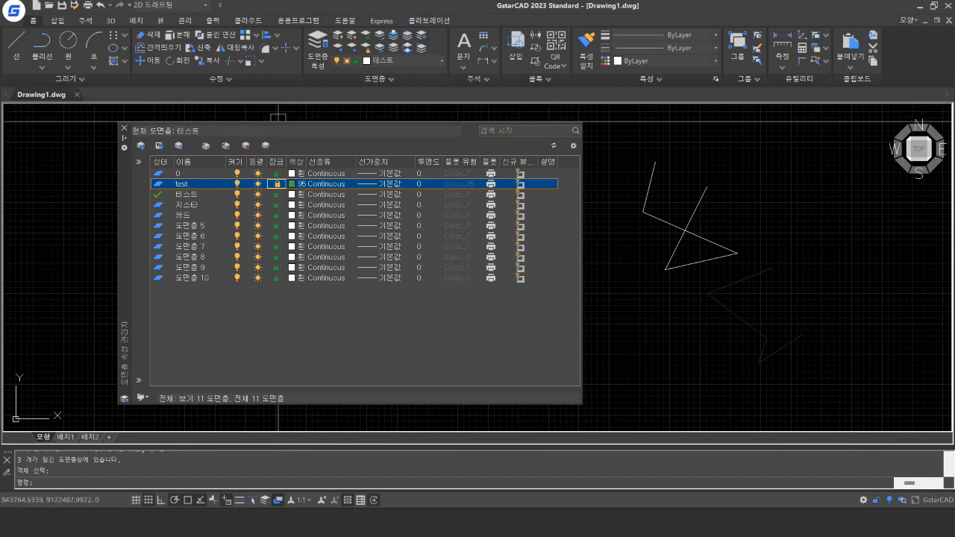
Step: Unlock the test layer
{"action": "left_click", "coordinate": [277, 184]}
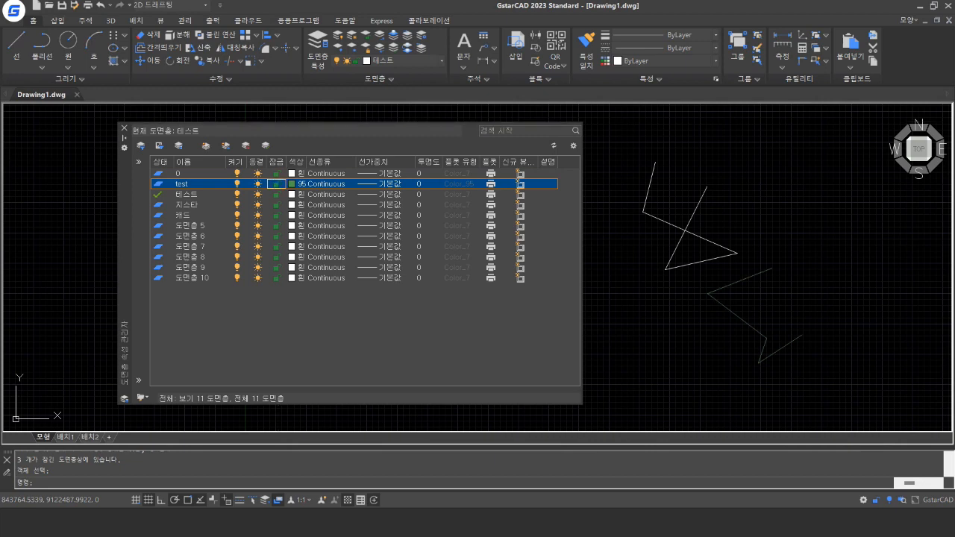
{"action": "left_click", "coordinate": [649, 345]}
{"action": "left_click", "coordinate": [648, 346]}
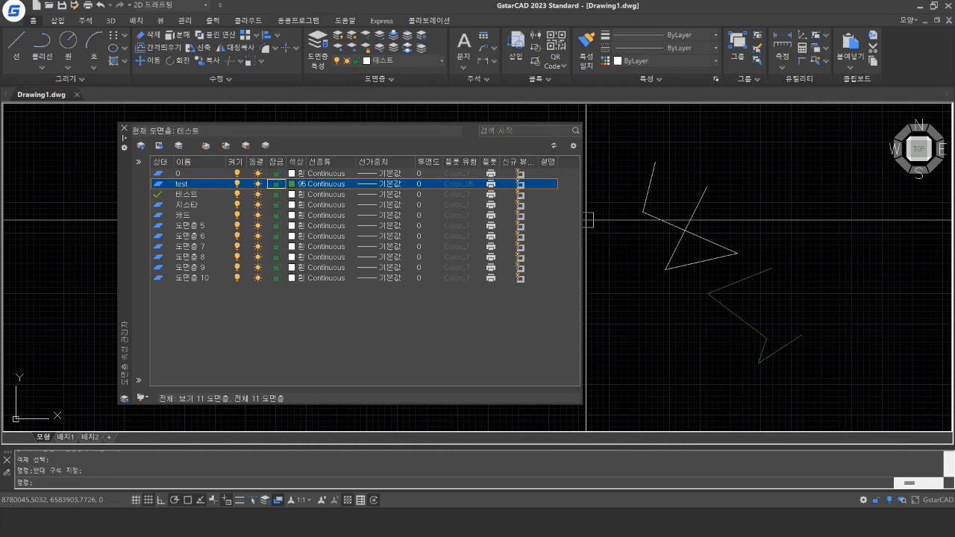
Step: Try true colour 48,157,181 for the test layer, and set its colour to index red instead
{"action": "left_click", "coordinate": [296, 184]}
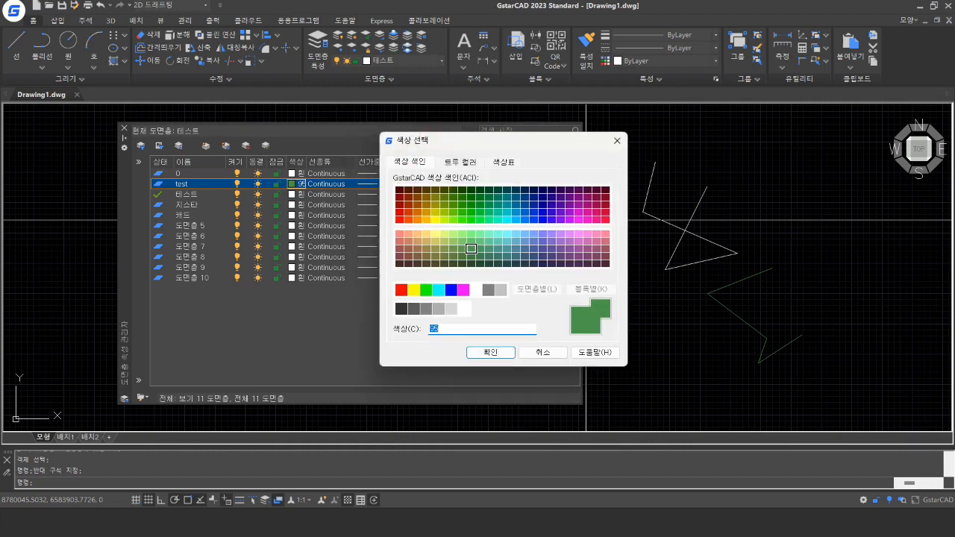
{"action": "left_click", "coordinate": [460, 161]}
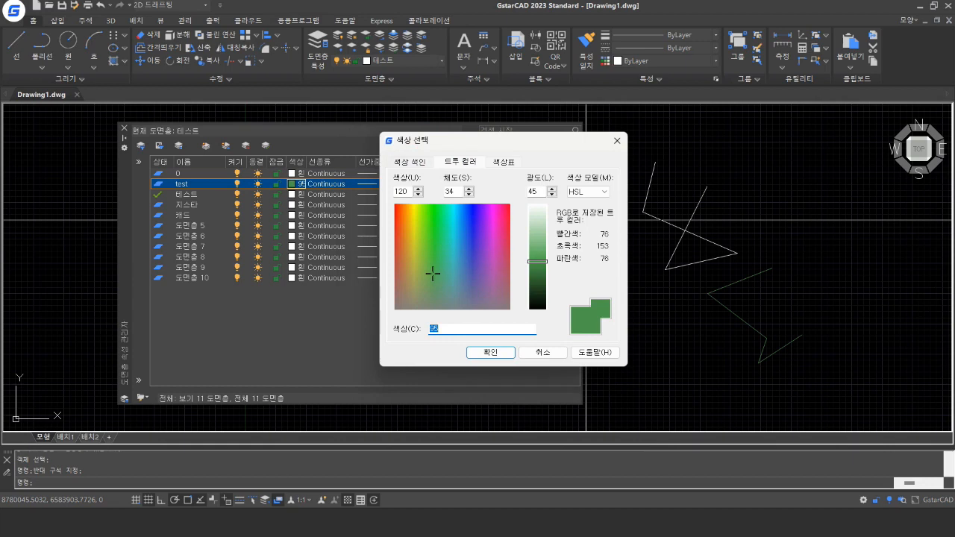
{"action": "left_click", "coordinate": [410, 162]}
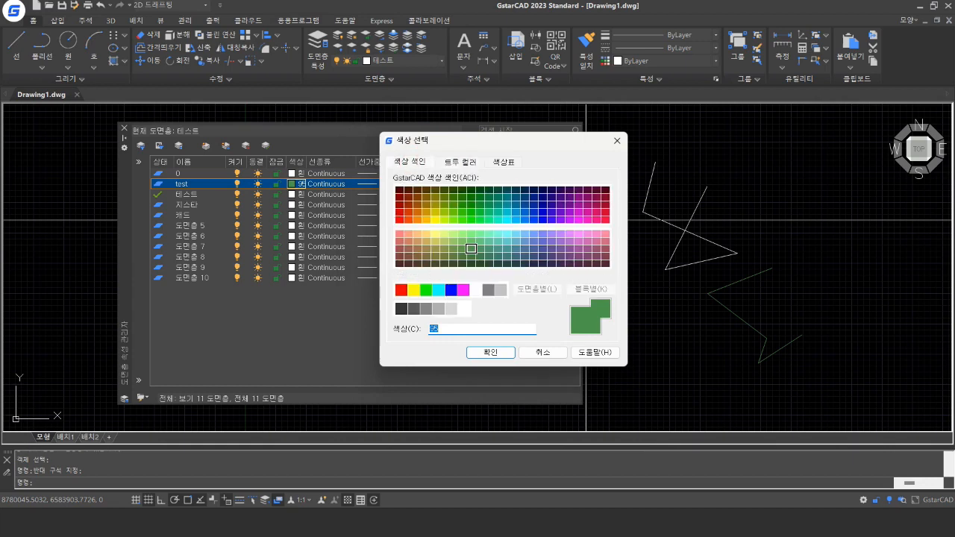
{"action": "left_click", "coordinate": [467, 160]}
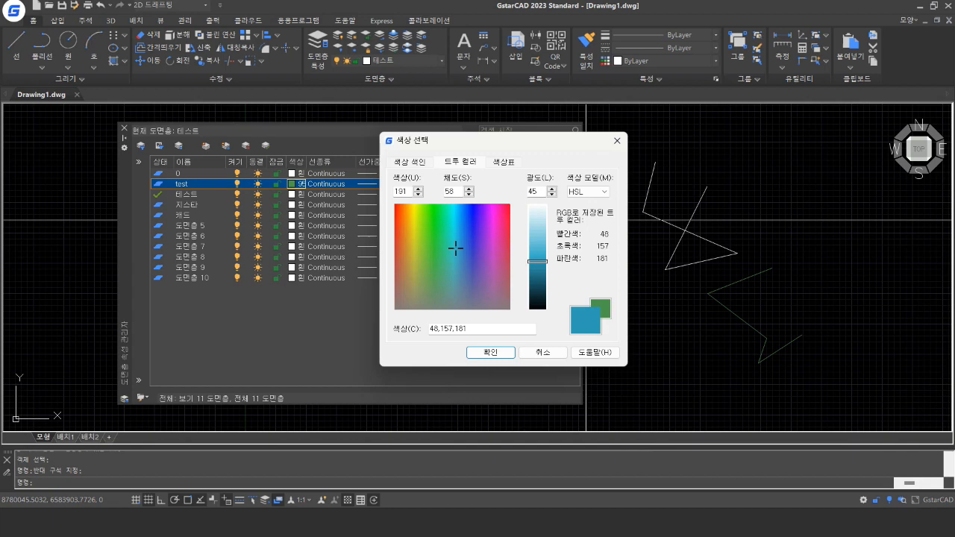
{"action": "left_click", "coordinate": [410, 161]}
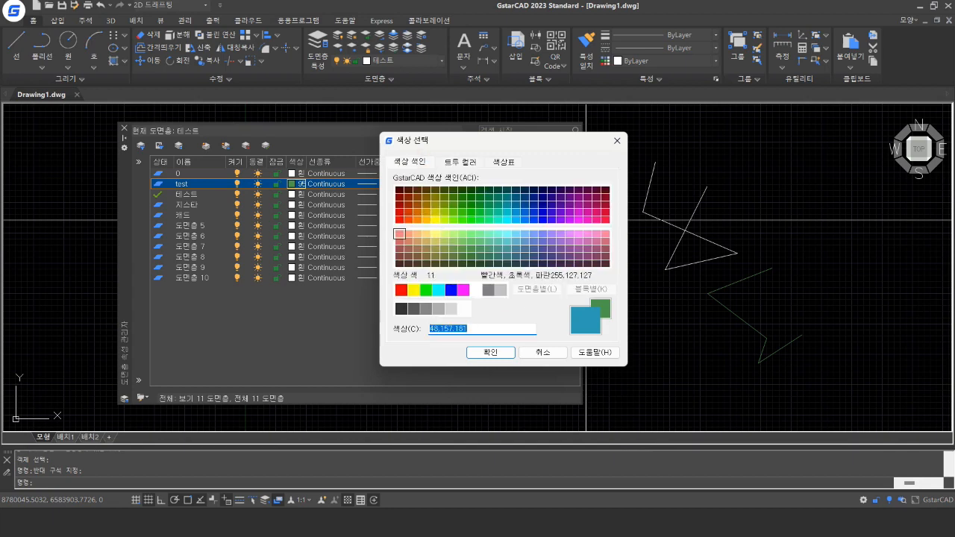
{"action": "left_click", "coordinate": [402, 290]}
{"action": "left_click", "coordinate": [491, 353]}
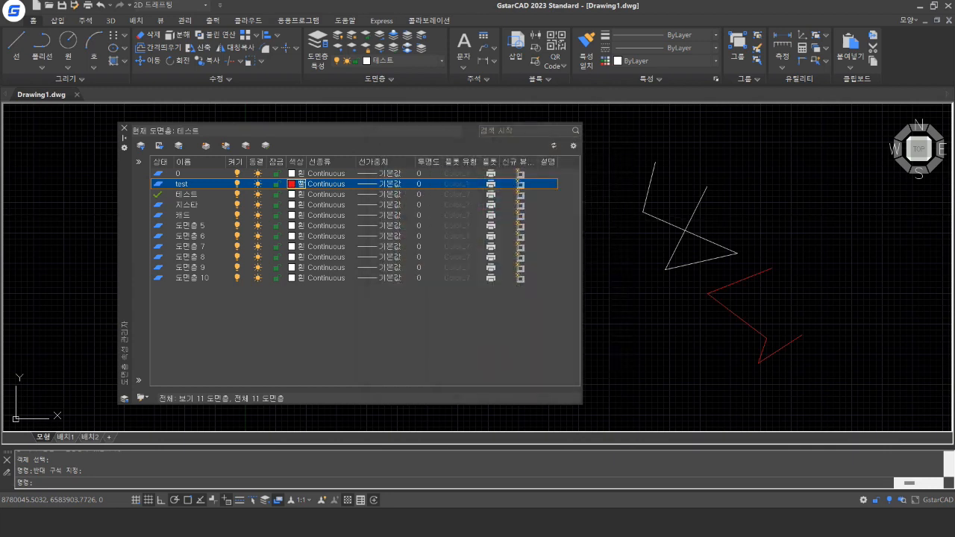
Step: Set the colour of layer 테스트 to yellow and of layer 지스타 to green
{"action": "left_click", "coordinate": [292, 194]}
{"action": "left_click", "coordinate": [414, 291]}
{"action": "left_click", "coordinate": [490, 353]}
{"action": "left_click", "coordinate": [292, 204]}
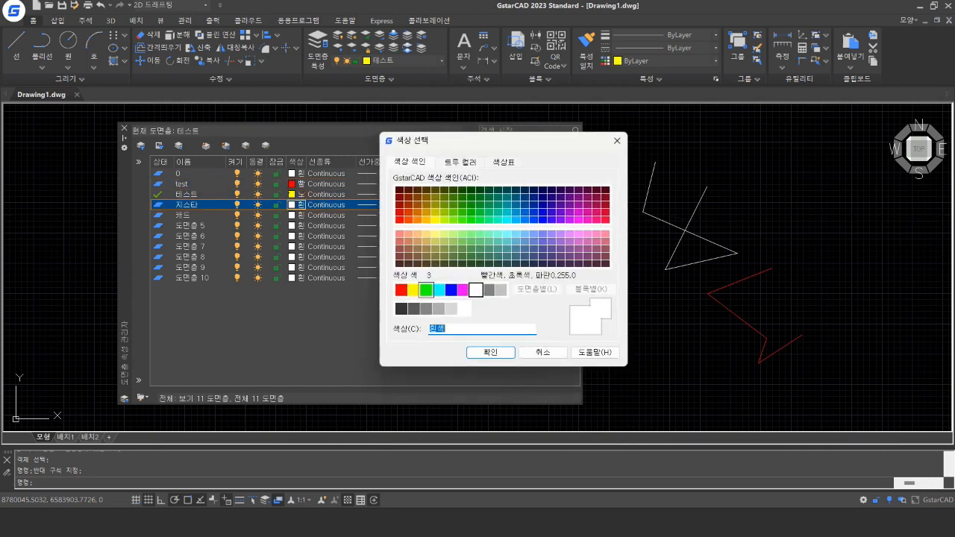
{"action": "left_click", "coordinate": [426, 290]}
{"action": "left_click", "coordinate": [490, 353]}
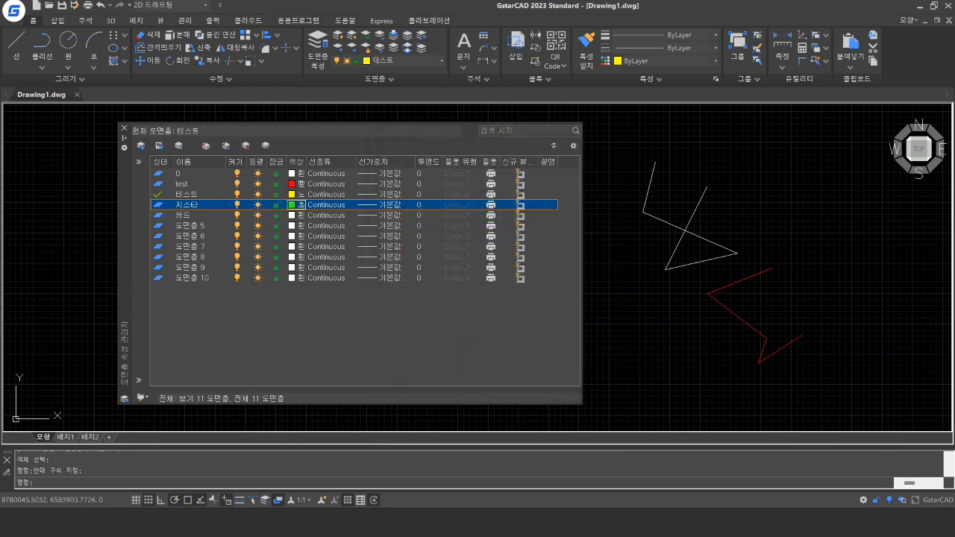
Step: Make 지스타 the current layer and draw a four-segment green zigzag line below the white zigzag, ending above the red one
{"action": "double_click", "coordinate": [158, 205]}
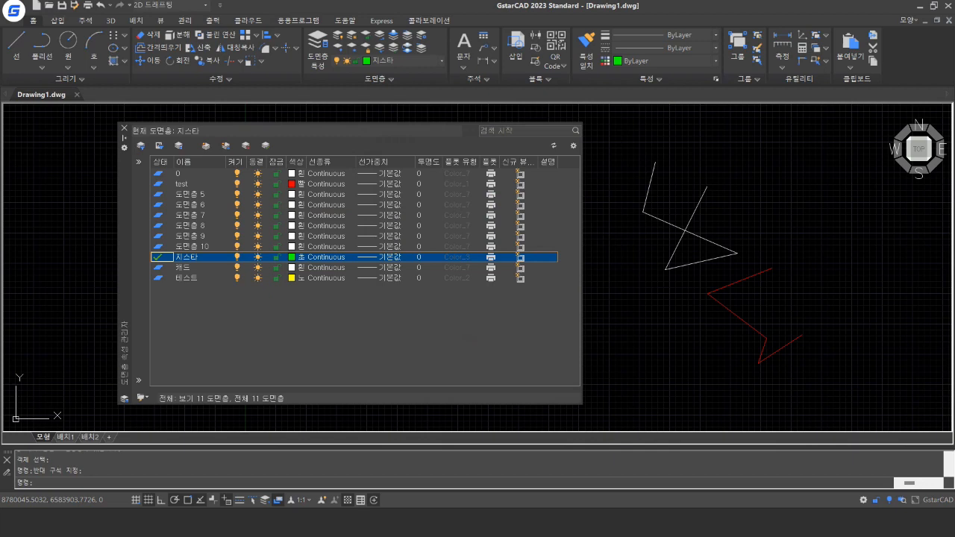
{"action": "type", "text": "l"}
{"action": "key", "text": "Return"}
{"action": "left_click", "coordinate": [621, 311]}
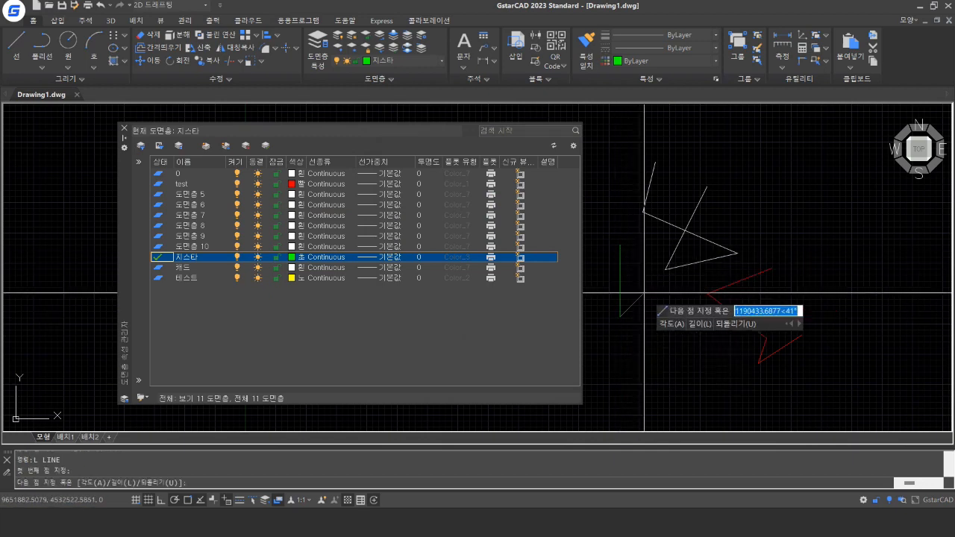
{"action": "left_click", "coordinate": [620, 317]}
{"action": "left_click", "coordinate": [665, 269]}
{"action": "left_click", "coordinate": [666, 316]}
{"action": "left_click", "coordinate": [777, 246]}
{"action": "key", "text": "Escape"}
Step: Make 테스트 the current layer and draw a four-segment yellow zigzag line through the white crossing and the green line's upper end
{"action": "left_click", "coordinate": [158, 278]}
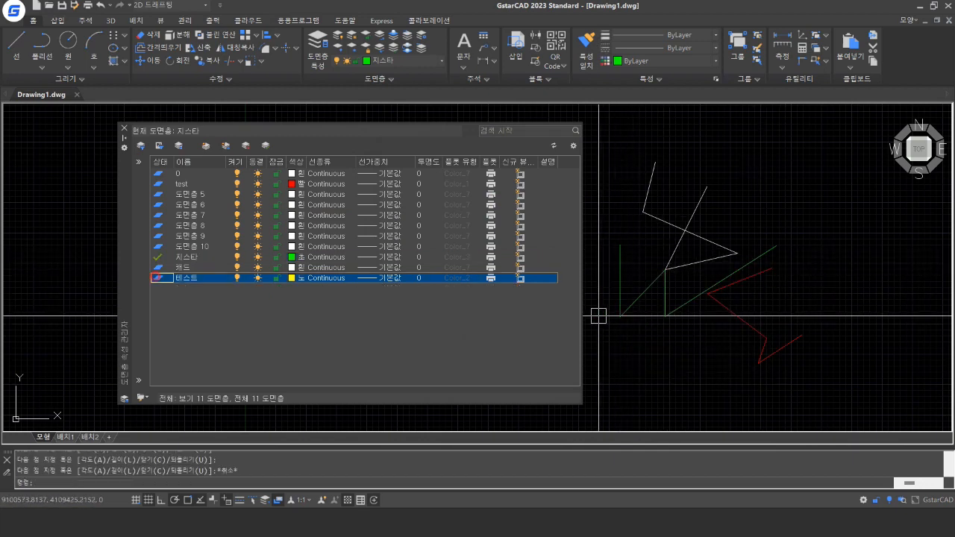
{"action": "double_click", "coordinate": [159, 277]}
{"action": "left_click", "coordinate": [736, 198]}
{"action": "type", "text": "l"}
{"action": "key", "text": "Return"}
{"action": "left_click", "coordinate": [704, 168]}
{"action": "left_click", "coordinate": [685, 230]}
{"action": "left_click", "coordinate": [783, 197]}
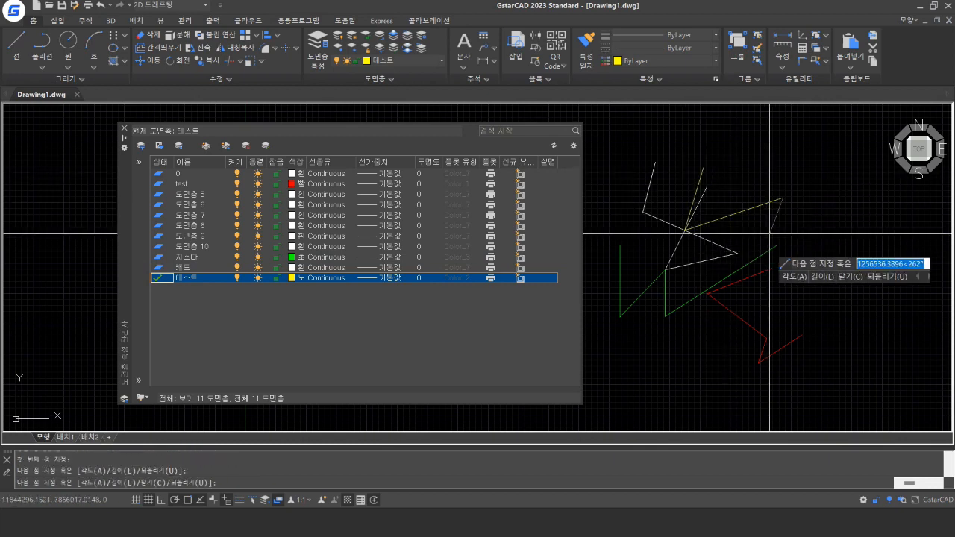
{"action": "left_click", "coordinate": [777, 246]}
{"action": "left_click", "coordinate": [835, 225]}
{"action": "key", "text": "Escape"}
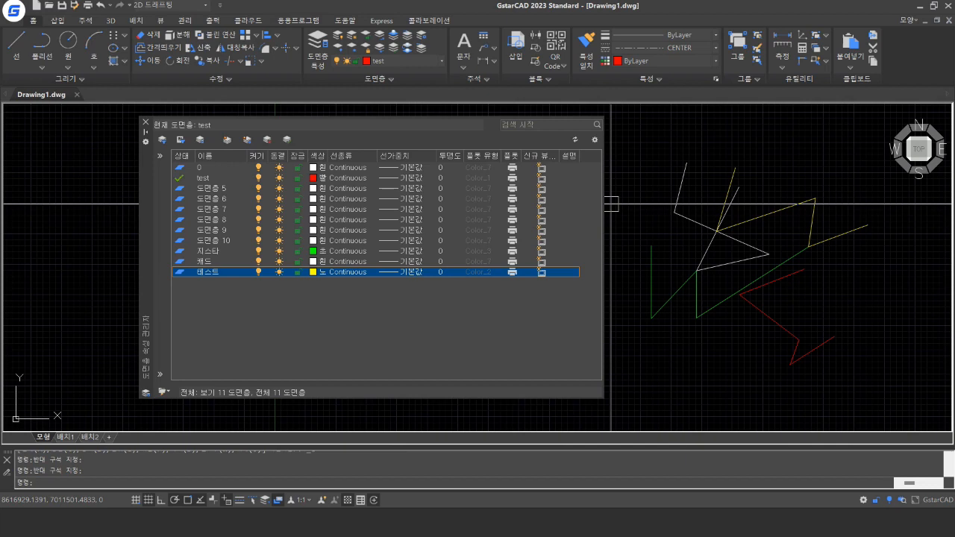
Step: Reload the CENTER linetype from gcadiso.lin and assign it to layer 테스트
{"action": "left_click", "coordinate": [347, 272]}
{"action": "left_click_drag", "start_coordinate": [415, 151], "coordinate": [424, 175]}
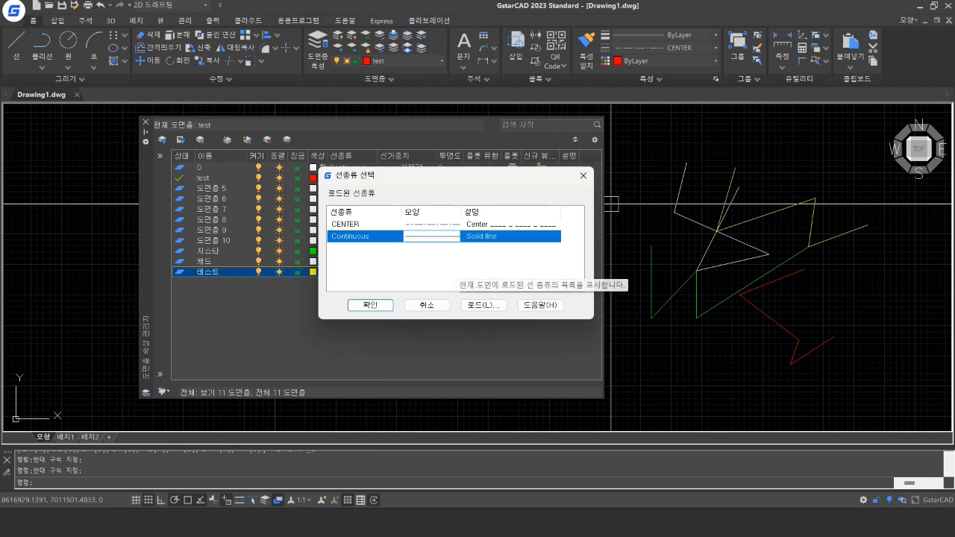
{"action": "left_click", "coordinate": [440, 278]}
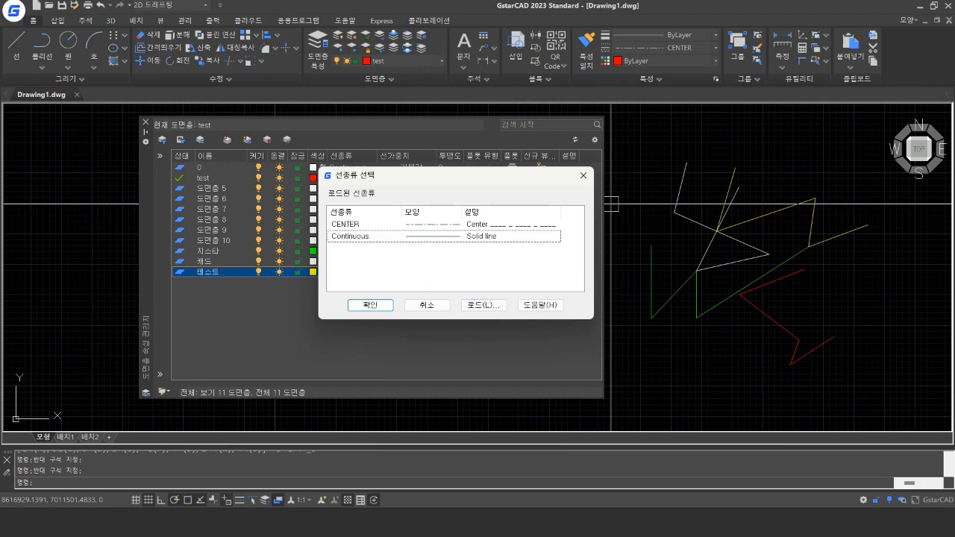
{"action": "left_click", "coordinate": [484, 306]}
{"action": "scroll", "coordinate": [485, 273], "scroll_direction": "down", "scroll_amount": 6}
{"action": "scroll", "coordinate": [486, 272], "scroll_direction": "down", "scroll_amount": 15}
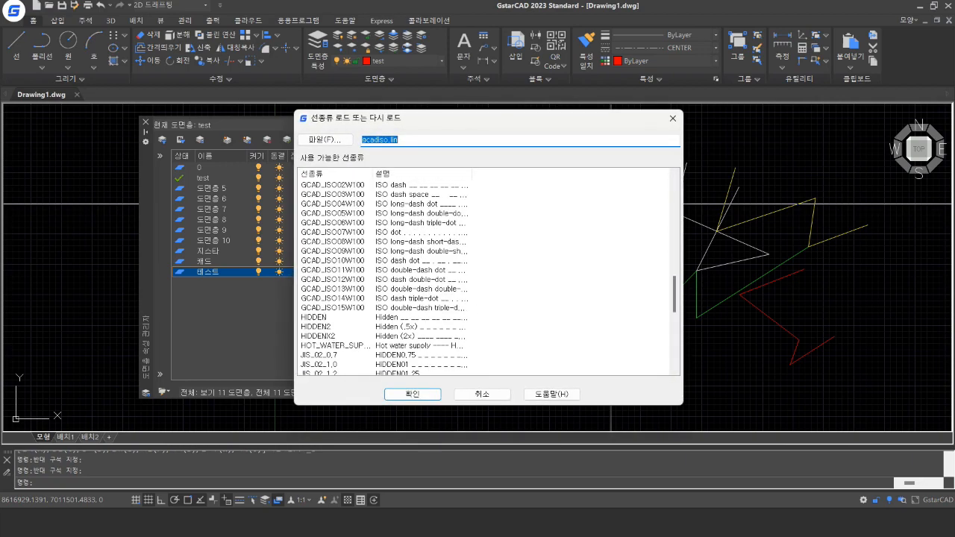
{"action": "scroll", "coordinate": [485, 272], "scroll_direction": "up", "scroll_amount": 18}
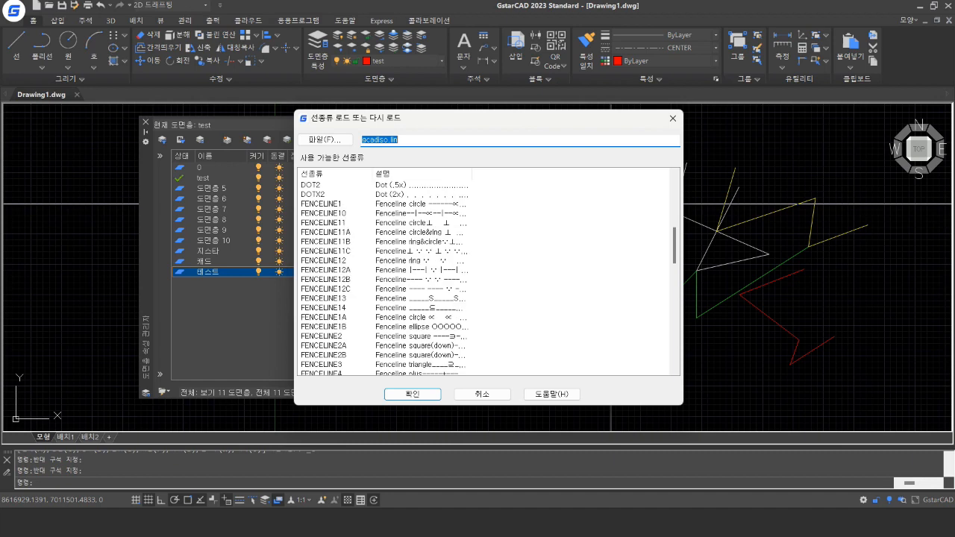
{"action": "scroll", "coordinate": [485, 273], "scroll_direction": "up", "scroll_amount": 2}
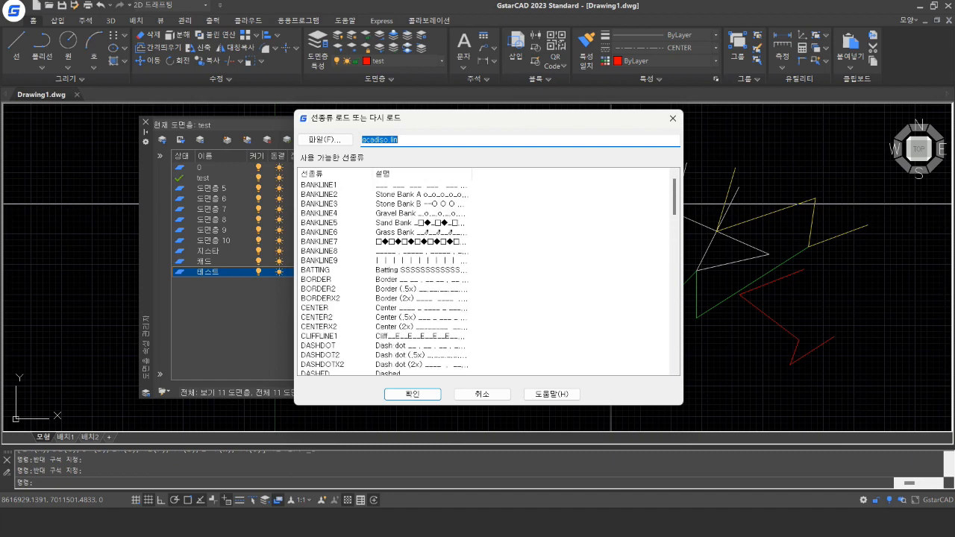
{"action": "scroll", "coordinate": [326, 280], "scroll_direction": "down", "scroll_amount": 1}
{"action": "left_click", "coordinate": [327, 280]}
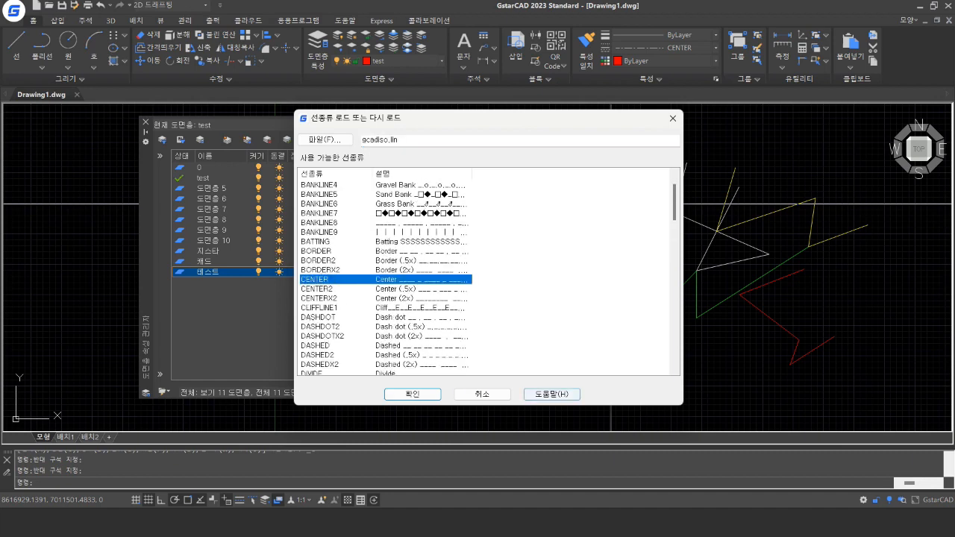
{"action": "left_click", "coordinate": [412, 394]}
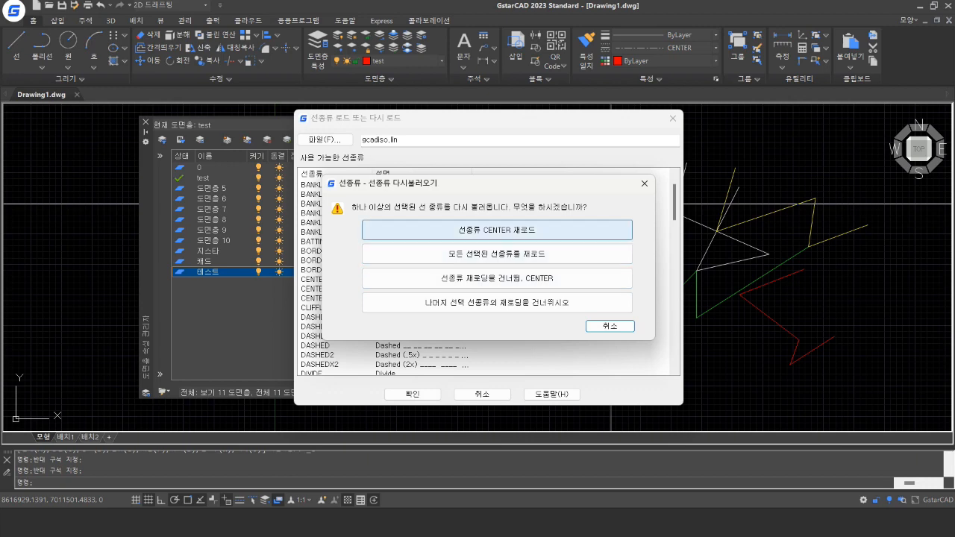
{"action": "left_click", "coordinate": [381, 230]}
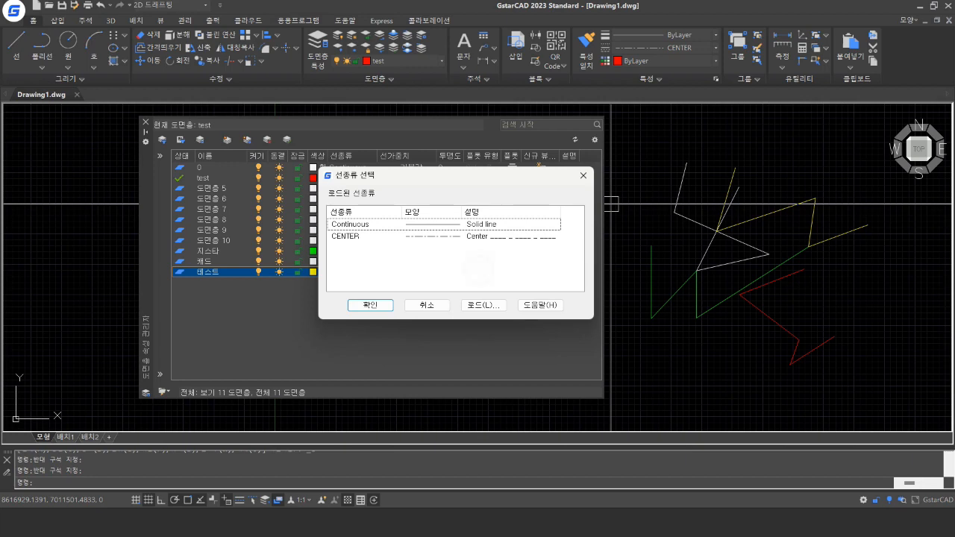
{"action": "left_click", "coordinate": [386, 236]}
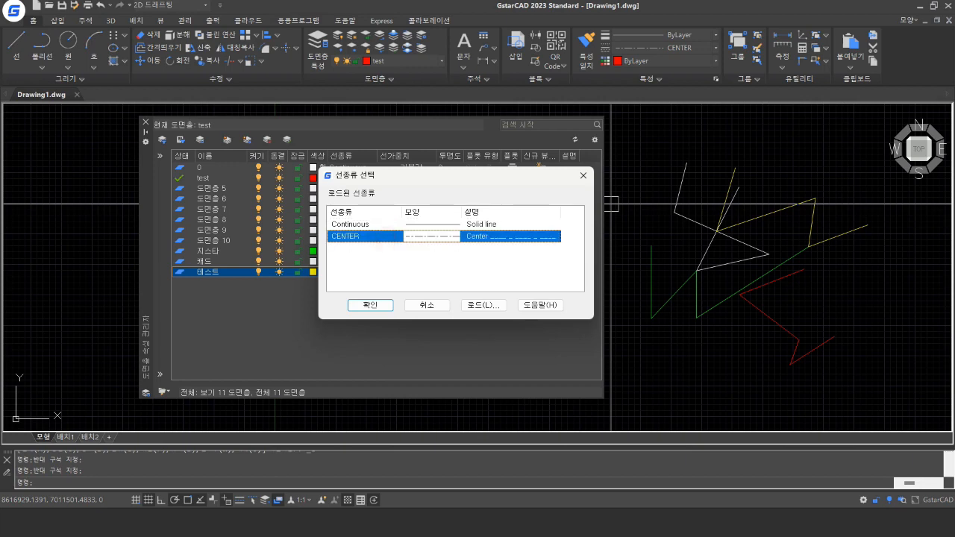
{"action": "left_click", "coordinate": [370, 305]}
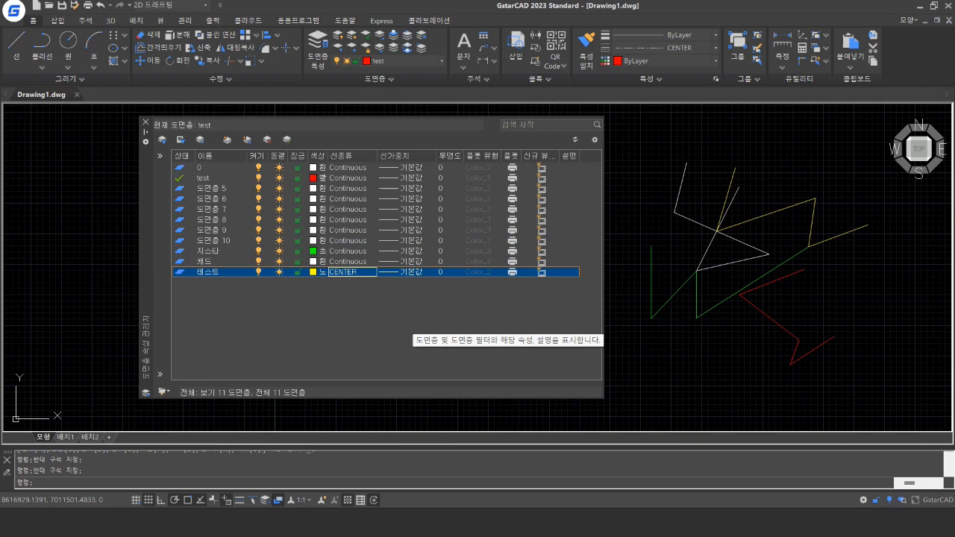
Step: Erase all the zigzag lines in the drawing and make 테스트 the current layer
{"action": "middle_click_drag", "start_coordinate": [716, 329], "coordinate": [747, 305]}
{"action": "left_click", "coordinate": [891, 335]}
{"action": "left_click", "coordinate": [743, 216]}
{"action": "type", "text": "e"}
{"action": "key", "text": "Return"}
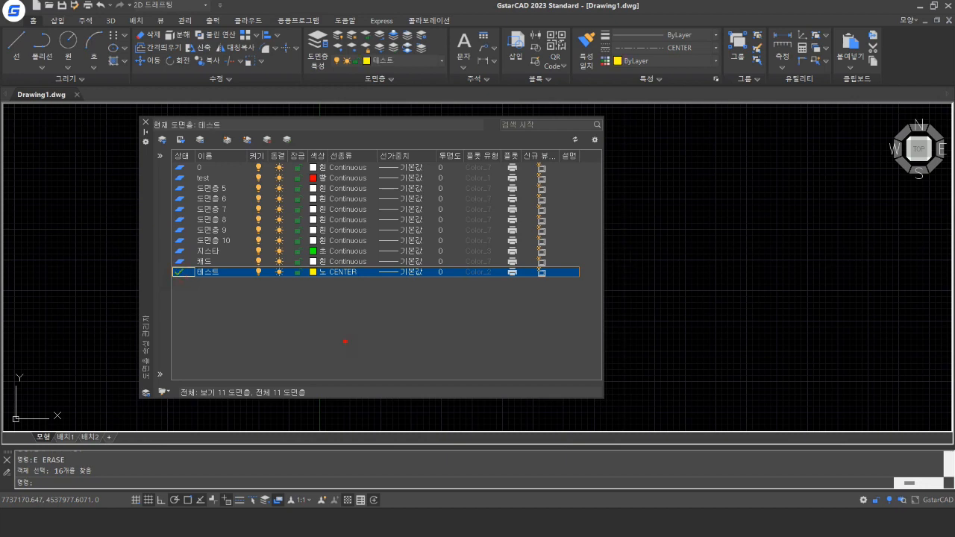
{"action": "key", "text": "alt+c"}
Step: Draw a horizontal line 100 units long on layer 테스트 in the empty area beside the layer manager
{"action": "left_click", "coordinate": [771, 277]}
{"action": "type", "text": "l"}
{"action": "key", "text": "Return"}
{"action": "left_click", "coordinate": [654, 255]}
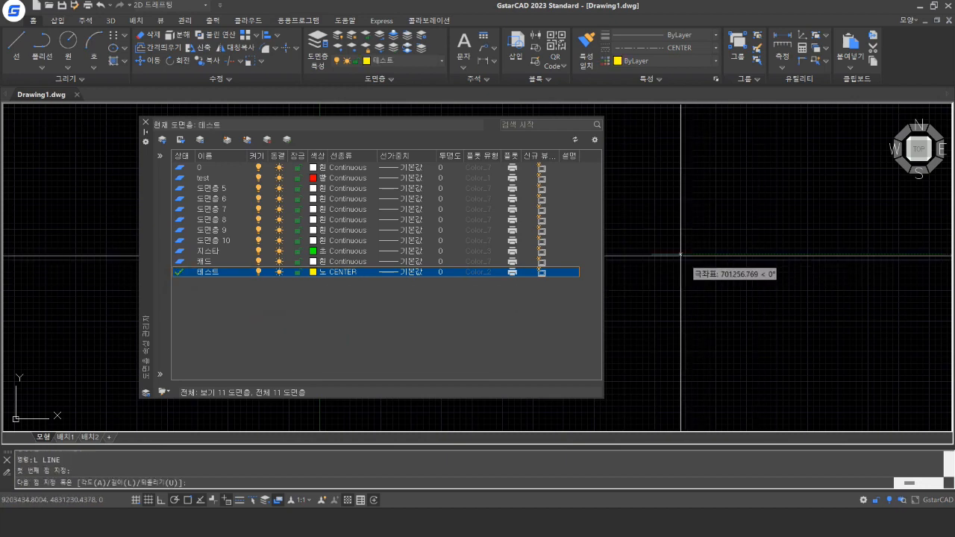
{"action": "type", "text": "100"}
{"action": "key", "text": "Return"}
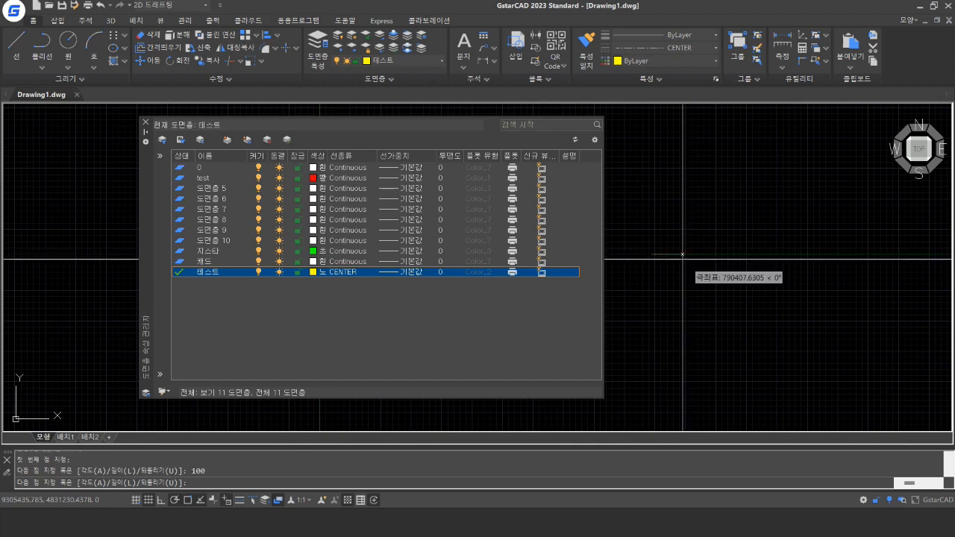
{"action": "scroll", "coordinate": [682, 256], "scroll_direction": "up", "scroll_amount": 2}
{"action": "key", "text": "Escape"}
{"action": "mouse_move", "coordinate": [693, 287]}
{"action": "middle_mouse_down"}
{"action": "mouse_move", "coordinate": [857, 275]}
{"action": "mouse_move", "coordinate": [823, 270]}
{"action": "middle_mouse_up"}
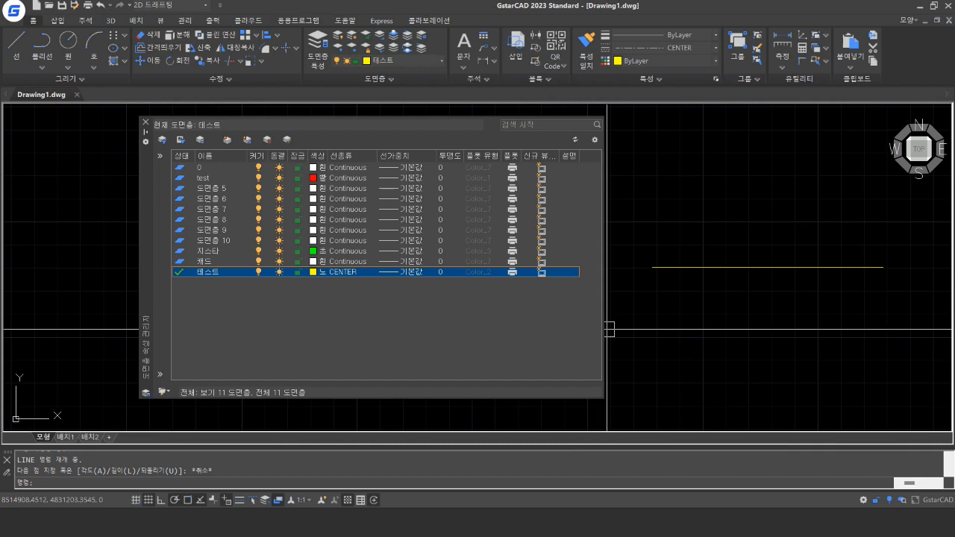
Step: Examine the yellow line's linetype pattern at different magnifications
{"action": "scroll", "coordinate": [774, 255], "scroll_direction": "up", "scroll_amount": 4}
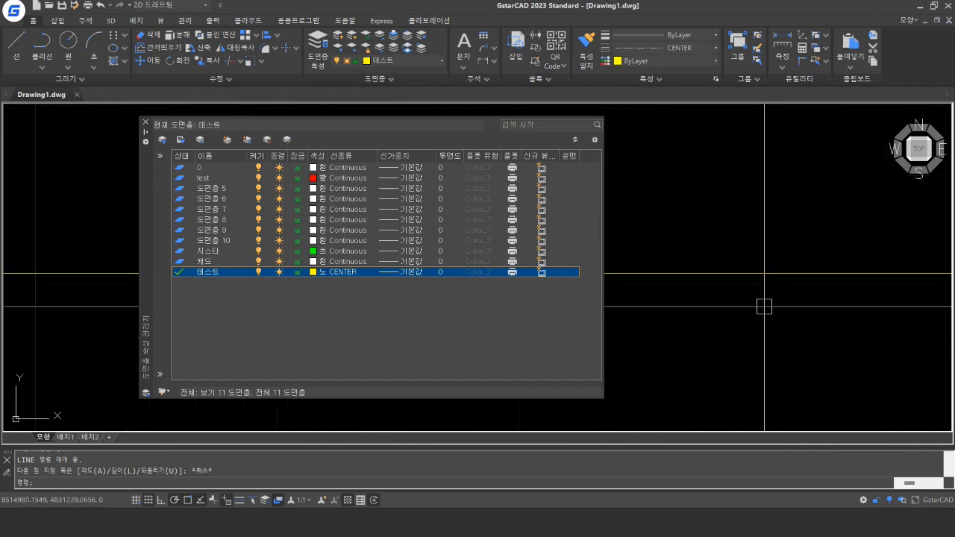
{"action": "scroll", "coordinate": [775, 291], "scroll_direction": "down", "scroll_amount": 6}
{"action": "left_click", "coordinate": [845, 275]}
{"action": "left_click", "coordinate": [772, 309]}
{"action": "key", "text": "Escape"}
{"action": "scroll", "coordinate": [791, 298], "scroll_direction": "up", "scroll_amount": 5}
{"action": "scroll", "coordinate": [793, 294], "scroll_direction": "down", "scroll_amount": 3}
{"action": "left_click", "coordinate": [841, 242]}
{"action": "left_click", "coordinate": [748, 324]}
{"action": "key", "text": "Escape"}
{"action": "left_click", "coordinate": [814, 333]}
{"action": "left_click", "coordinate": [788, 332]}
{"action": "mouse_move", "coordinate": [754, 310]}
{"action": "middle_mouse_down"}
{"action": "mouse_move", "coordinate": [709, 287]}
{"action": "mouse_move", "coordinate": [735, 292]}
{"action": "middle_mouse_up"}
{"action": "middle_click_drag", "start_coordinate": [821, 318], "coordinate": [791, 288]}
{"action": "left_click", "coordinate": [806, 293]}
{"action": "left_click", "coordinate": [782, 308]}
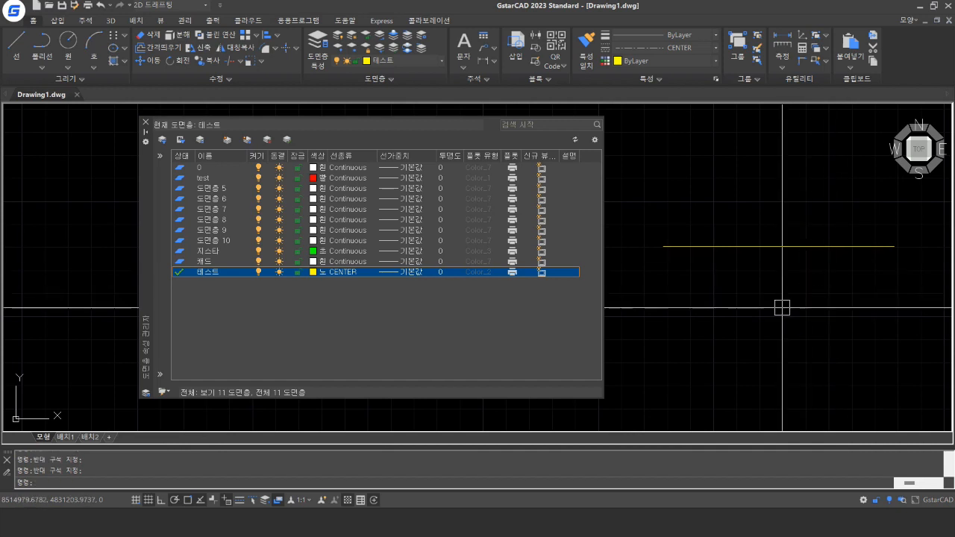
Step: Set the global linetype scale to 0.1 with LTS and check the yellow line's dash pattern
{"action": "type", "text": "LTS"}
{"action": "key", "text": "Return"}
{"action": "type", "text": "0.1"}
{"action": "key", "text": "Return"}
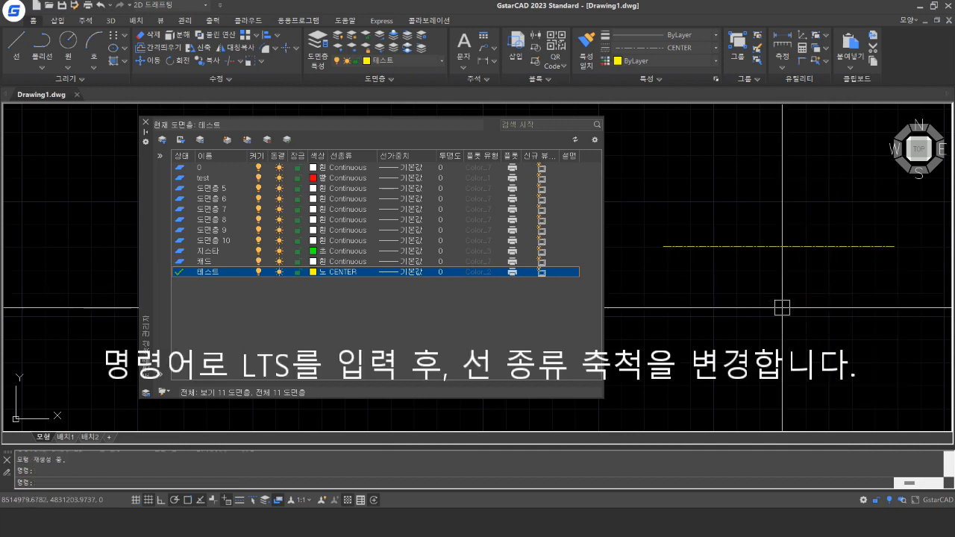
{"action": "scroll", "coordinate": [731, 241], "scroll_direction": "up", "scroll_amount": 5}
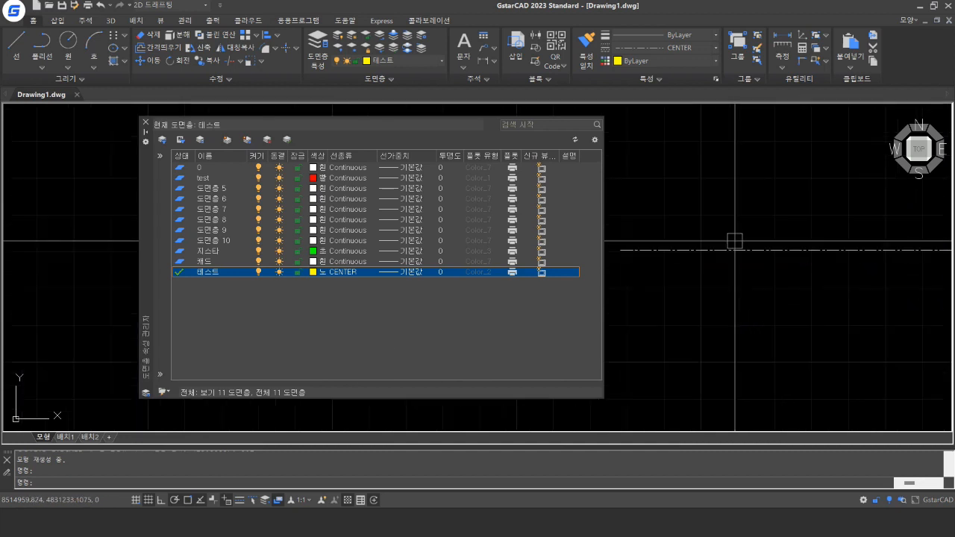
{"action": "scroll", "coordinate": [674, 279], "scroll_direction": "down", "scroll_amount": 4}
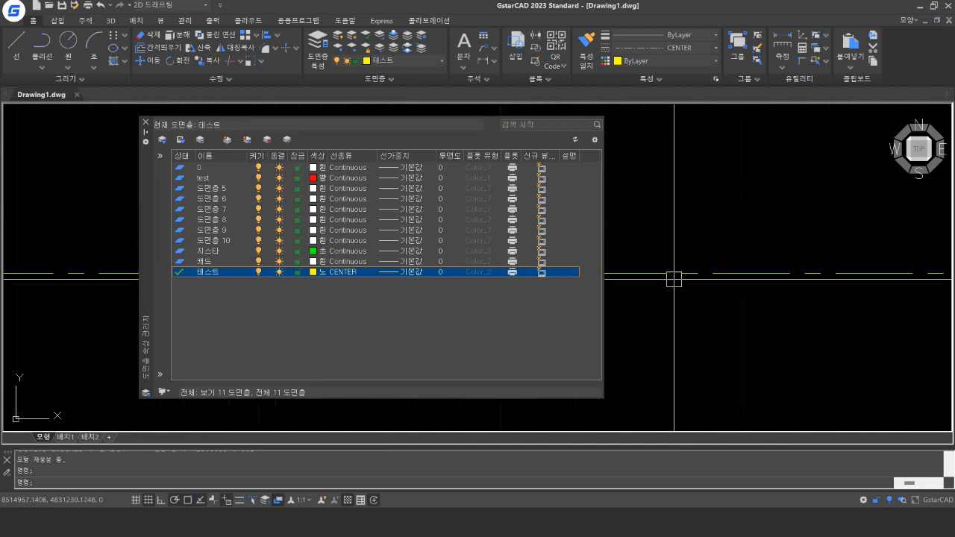
{"action": "scroll", "coordinate": [760, 279], "scroll_direction": "down", "scroll_amount": 3}
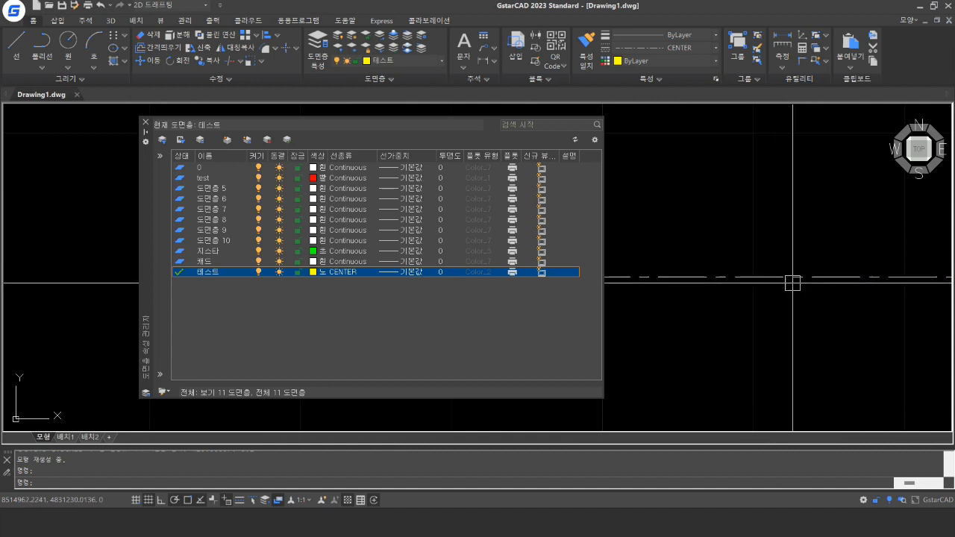
{"action": "scroll", "coordinate": [706, 305], "scroll_direction": "down", "scroll_amount": 3}
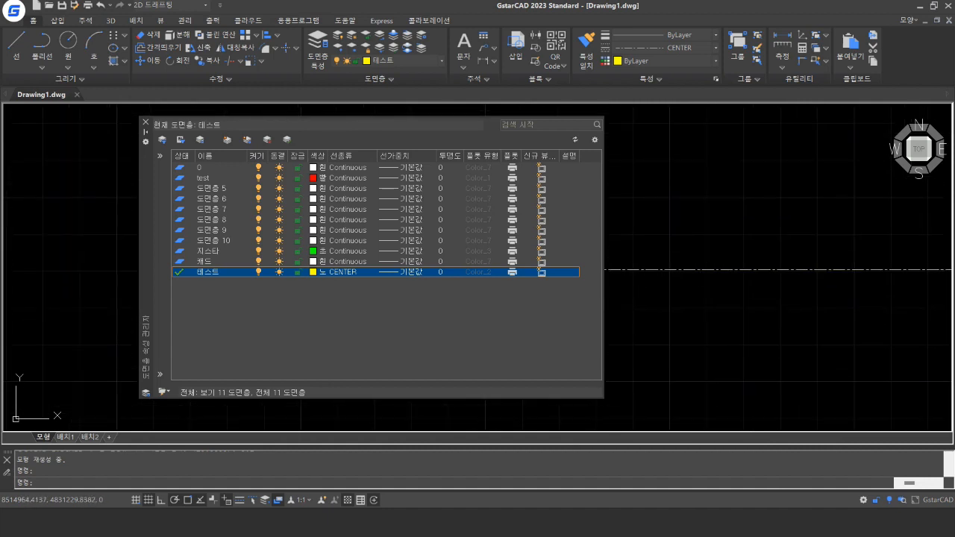
Step: Make test the current layer and draw a horizontal line 100 units long below the yellow line, aligned with its start
{"action": "double_click", "coordinate": [179, 177]}
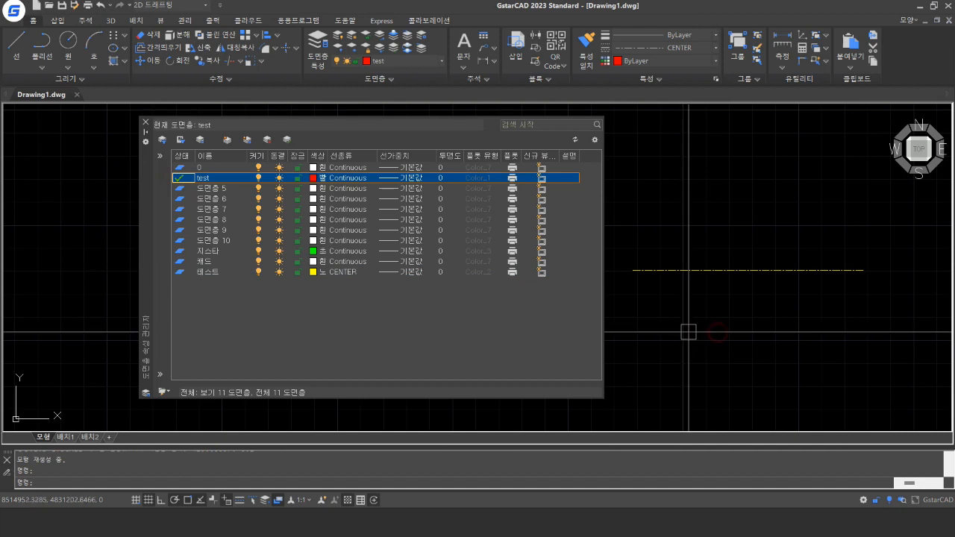
{"action": "type", "text": "l"}
{"action": "key", "text": "Return"}
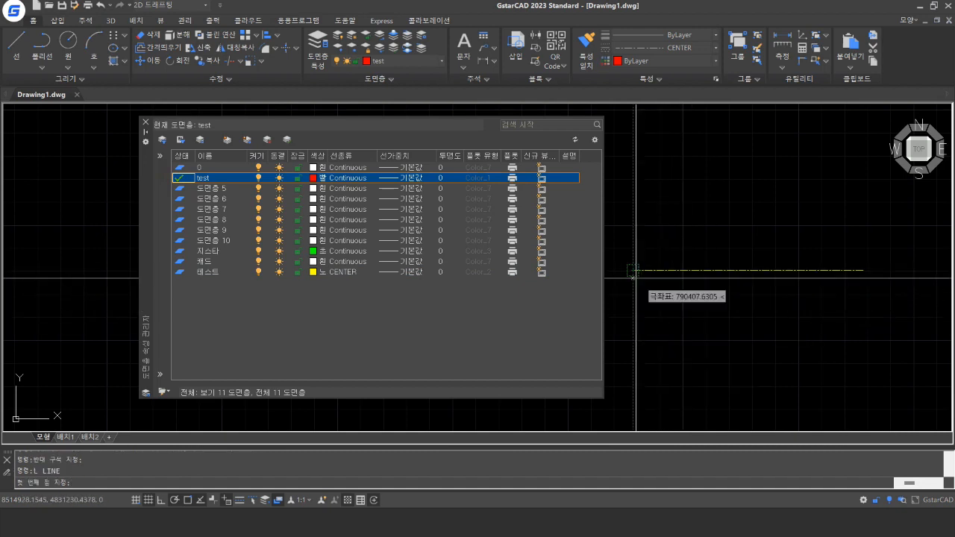
{"action": "left_click", "coordinate": [633, 325]}
{"action": "type", "text": "10"}
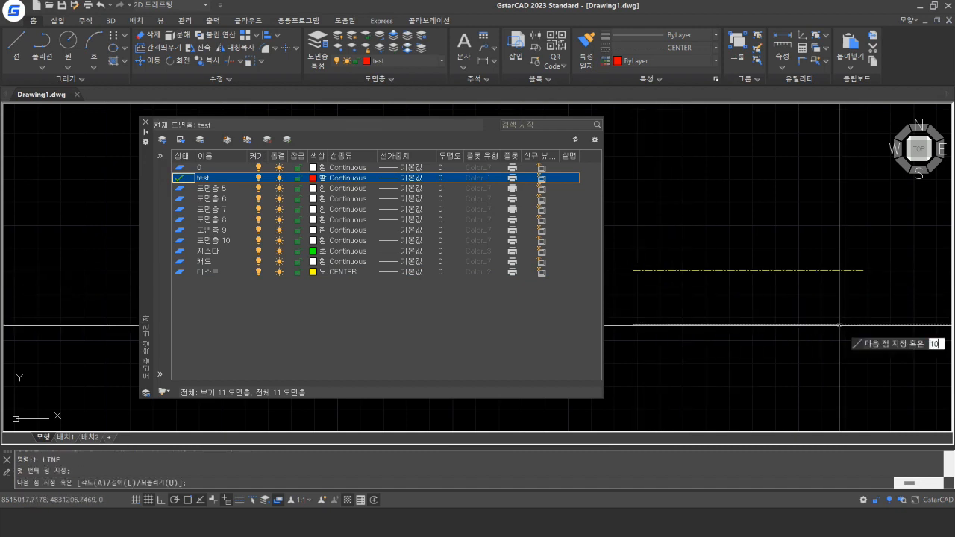
{"action": "type", "text": "0"}
{"action": "key", "text": "Return"}
{"action": "key", "text": "Escape"}
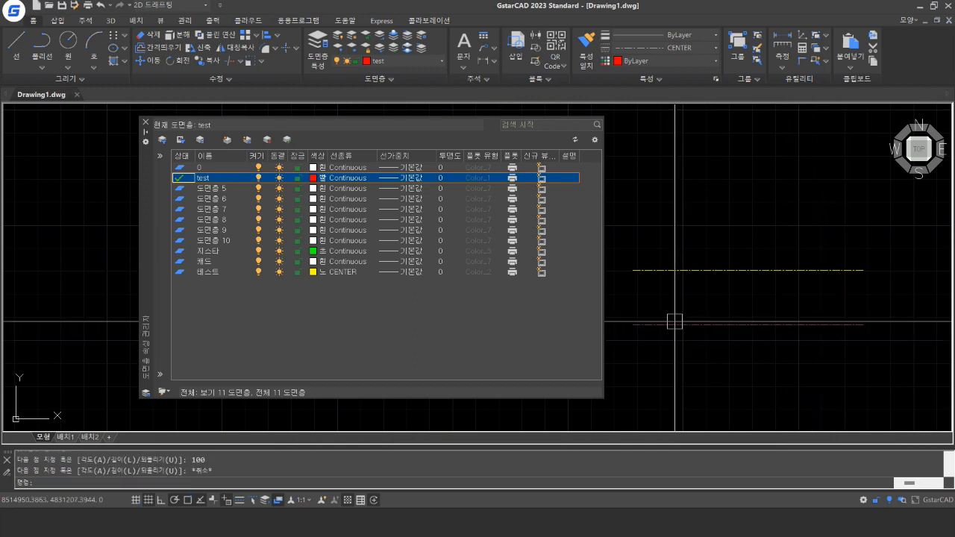
Step: Set the linetype of the lower red line to ByLayer
{"action": "left_click", "coordinate": [787, 337]}
{"action": "left_click", "coordinate": [744, 313]}
{"action": "left_click", "coordinate": [716, 47]}
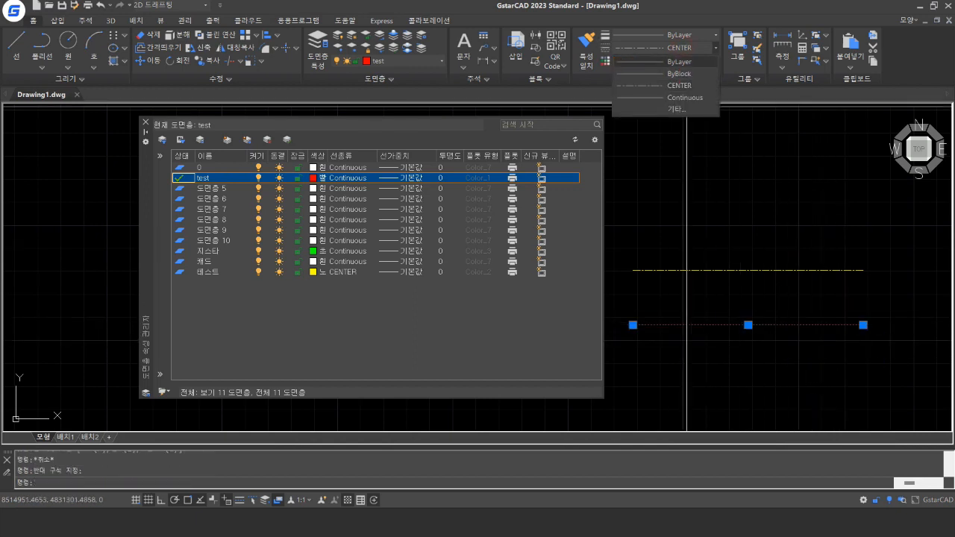
{"action": "key", "text": "Escape"}
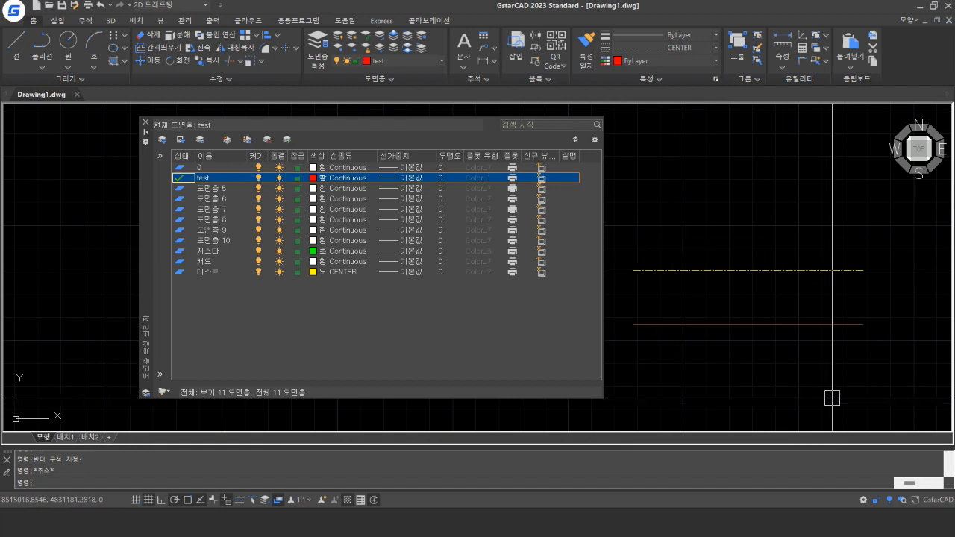
{"action": "middle_click_drag", "start_coordinate": [892, 387], "coordinate": [889, 362]}
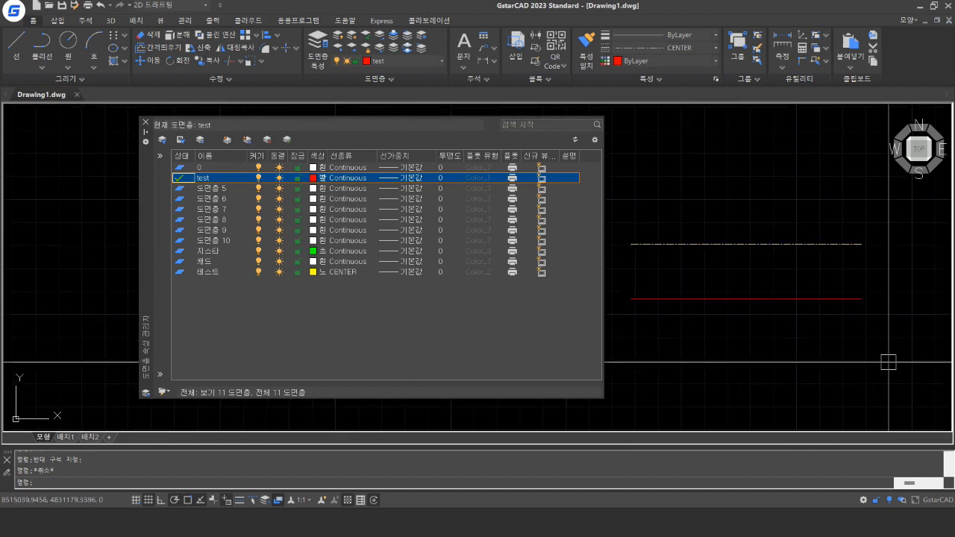
Step: Select the red and yellow lines in turn to compare their layer, colour and linetype properties
{"action": "left_click", "coordinate": [754, 299]}
{"action": "key", "text": "Escape"}
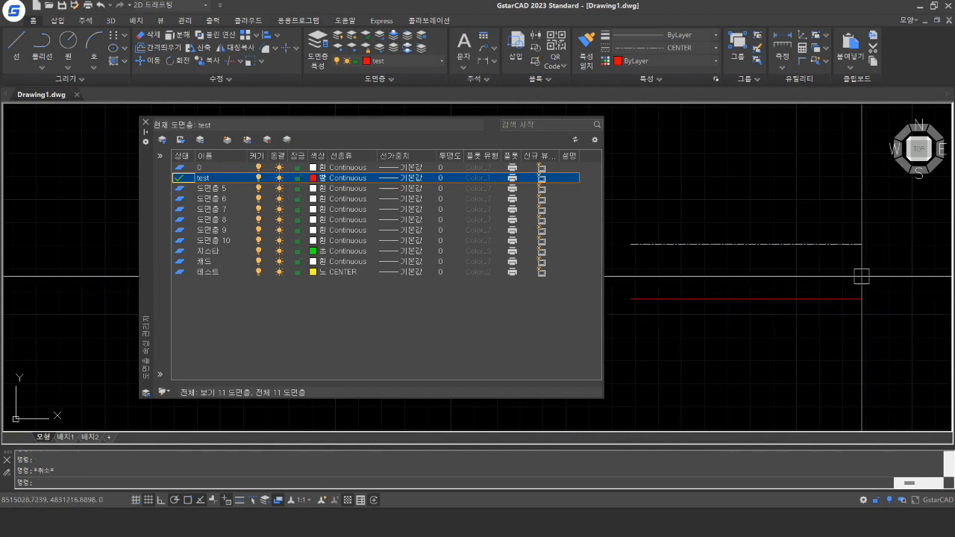
{"action": "left_click", "coordinate": [836, 275]}
{"action": "left_click", "coordinate": [739, 209]}
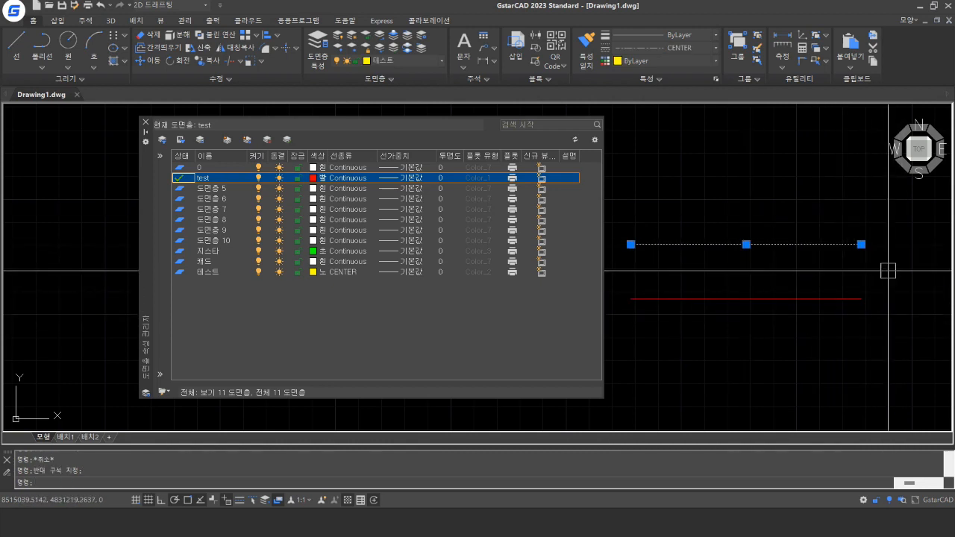
{"action": "key", "text": "Escape"}
{"action": "left_click", "coordinate": [896, 325]}
{"action": "left_click", "coordinate": [832, 293]}
{"action": "key", "text": "Escape"}
{"action": "middle_click_drag", "start_coordinate": [842, 268], "coordinate": [860, 261]}
{"action": "scroll", "coordinate": [861, 260], "scroll_direction": "up", "scroll_amount": 2}
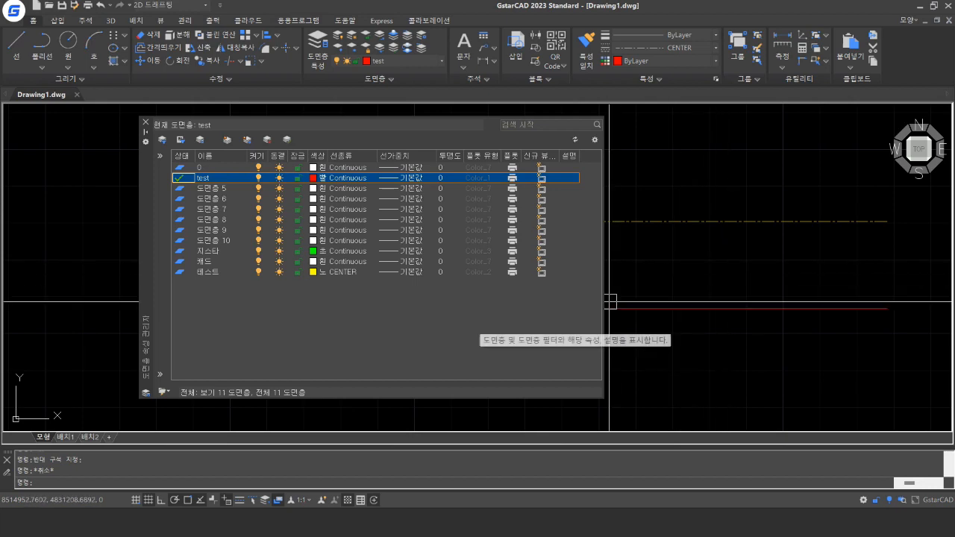
Step: From the 테스트 layer's linetype selection, load the HIDDEN linetype from gcadiso.lin
{"action": "left_click", "coordinate": [343, 271]}
{"action": "left_click", "coordinate": [484, 305]}
{"action": "scroll", "coordinate": [486, 268], "scroll_direction": "down", "scroll_amount": 4}
{"action": "scroll", "coordinate": [489, 273], "scroll_direction": "down", "scroll_amount": 20}
{"action": "scroll", "coordinate": [485, 272], "scroll_direction": "down", "scroll_amount": 5}
{"action": "scroll", "coordinate": [485, 273], "scroll_direction": "up", "scroll_amount": 20}
{"action": "scroll", "coordinate": [485, 272], "scroll_direction": "up", "scroll_amount": 6}
{"action": "scroll", "coordinate": [488, 272], "scroll_direction": "up", "scroll_amount": 2}
{"action": "scroll", "coordinate": [489, 272], "scroll_direction": "down", "scroll_amount": 10}
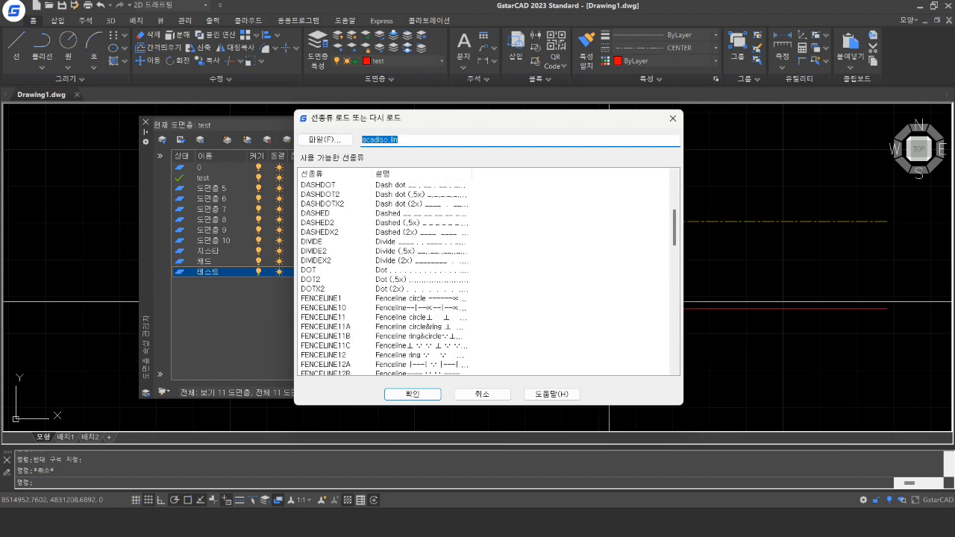
{"action": "scroll", "coordinate": [489, 272], "scroll_direction": "down", "scroll_amount": 4}
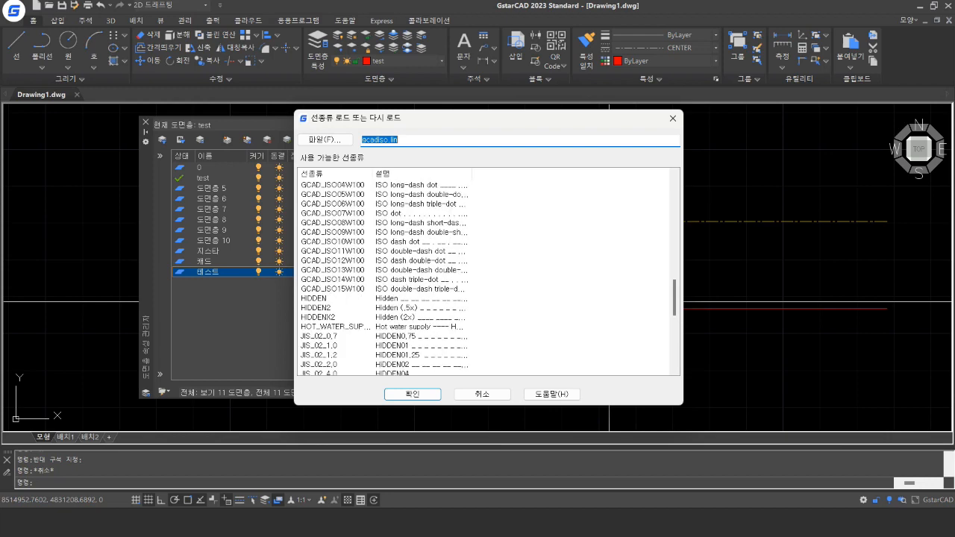
{"action": "scroll", "coordinate": [489, 273], "scroll_direction": "up", "scroll_amount": 2}
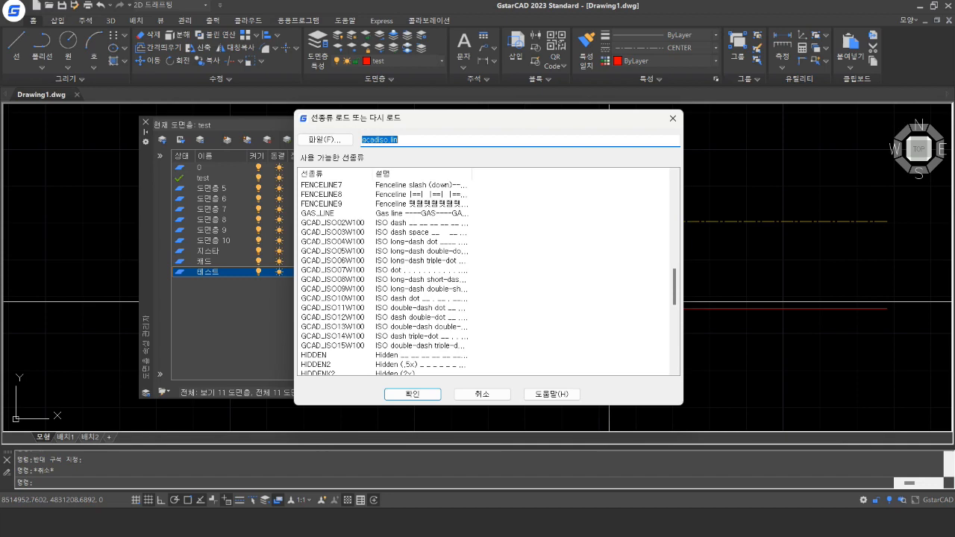
{"action": "scroll", "coordinate": [489, 272], "scroll_direction": "up", "scroll_amount": 2}
{"action": "scroll", "coordinate": [323, 270], "scroll_direction": "up", "scroll_amount": 3}
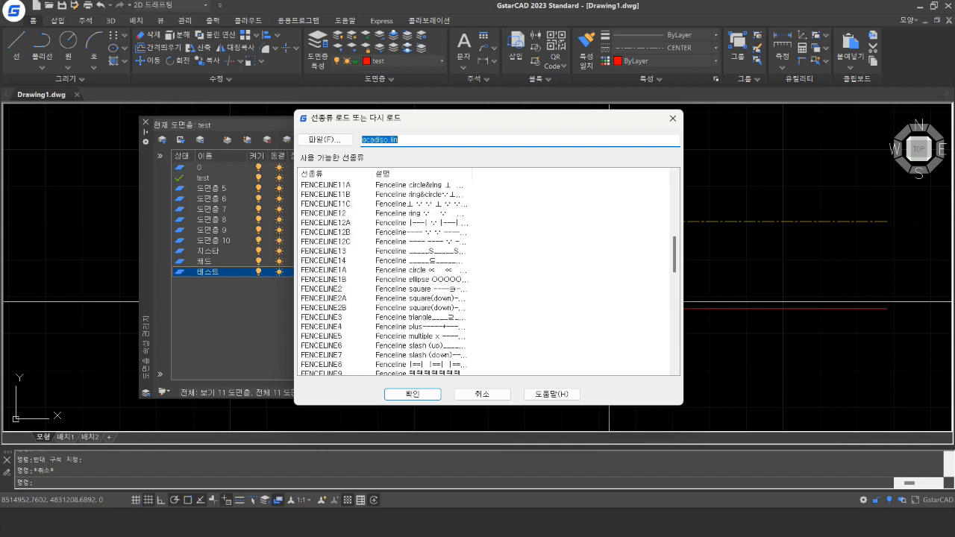
{"action": "scroll", "coordinate": [323, 270], "scroll_direction": "down", "scroll_amount": 10}
{"action": "left_click", "coordinate": [323, 270]}
{"action": "left_click", "coordinate": [412, 394]}
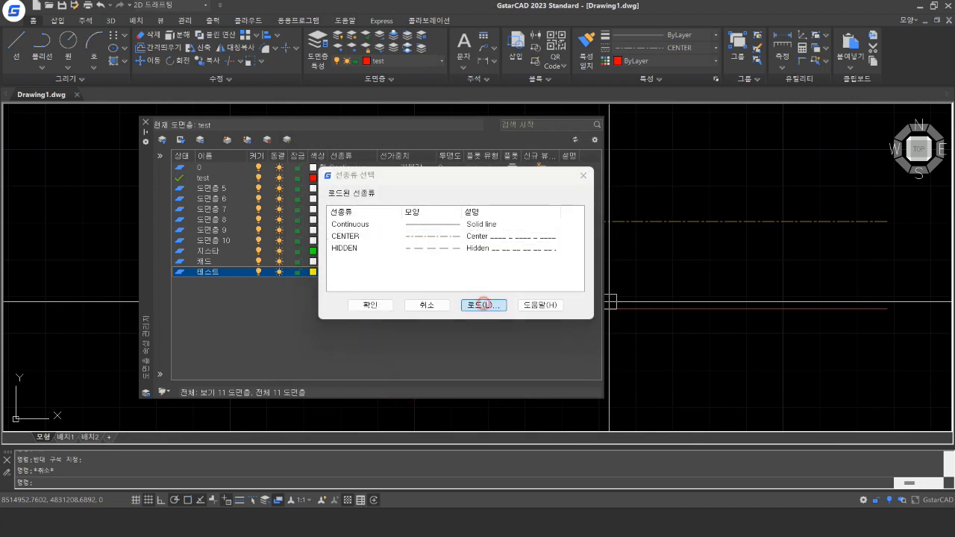
Step: Load the PHANTOM linetype from the same linetype file and close the linetype selection
{"action": "left_click", "coordinate": [484, 305]}
{"action": "scroll", "coordinate": [485, 269], "scroll_direction": "down", "scroll_amount": 7}
{"action": "scroll", "coordinate": [485, 272], "scroll_direction": "down", "scroll_amount": 8}
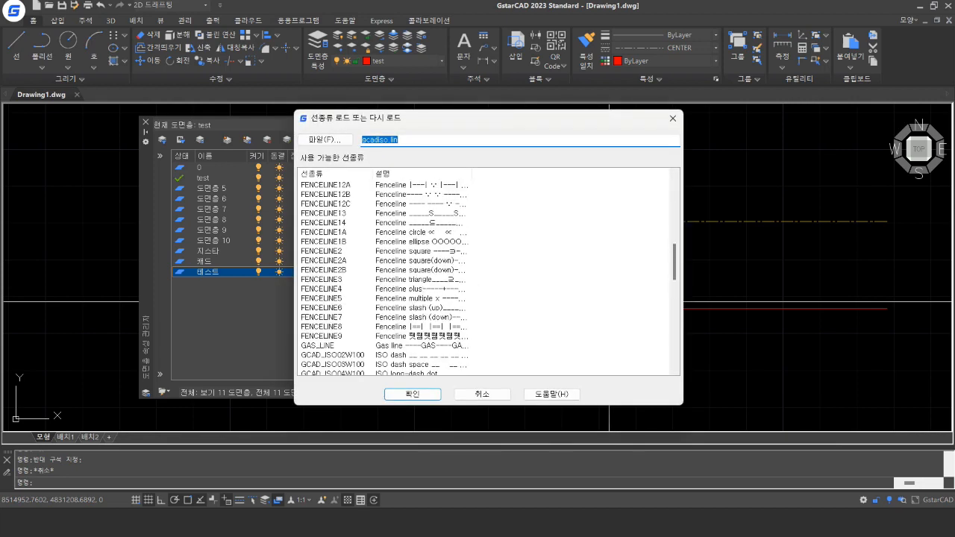
{"action": "scroll", "coordinate": [488, 273], "scroll_direction": "down", "scroll_amount": 2}
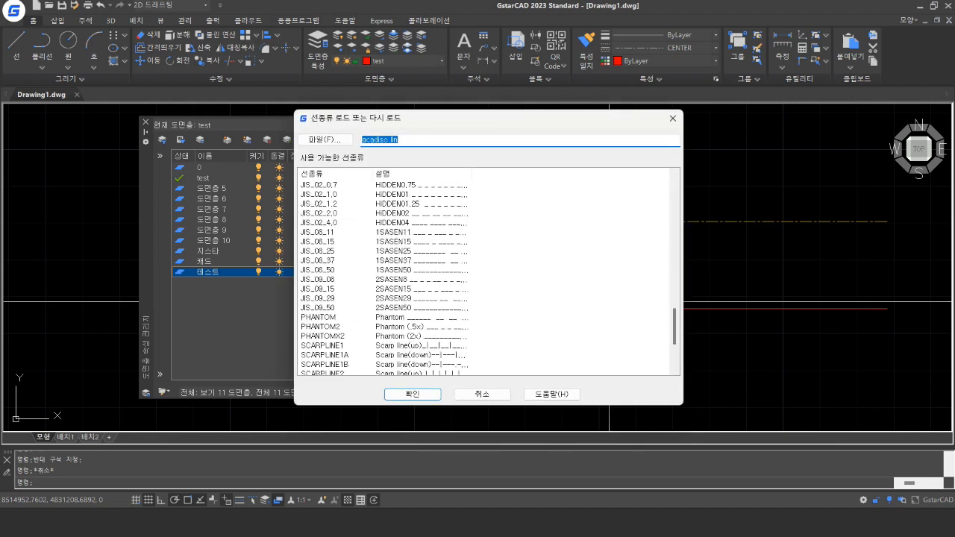
{"action": "left_click", "coordinate": [319, 317]}
{"action": "left_click", "coordinate": [413, 395]}
{"action": "left_click", "coordinate": [371, 305]}
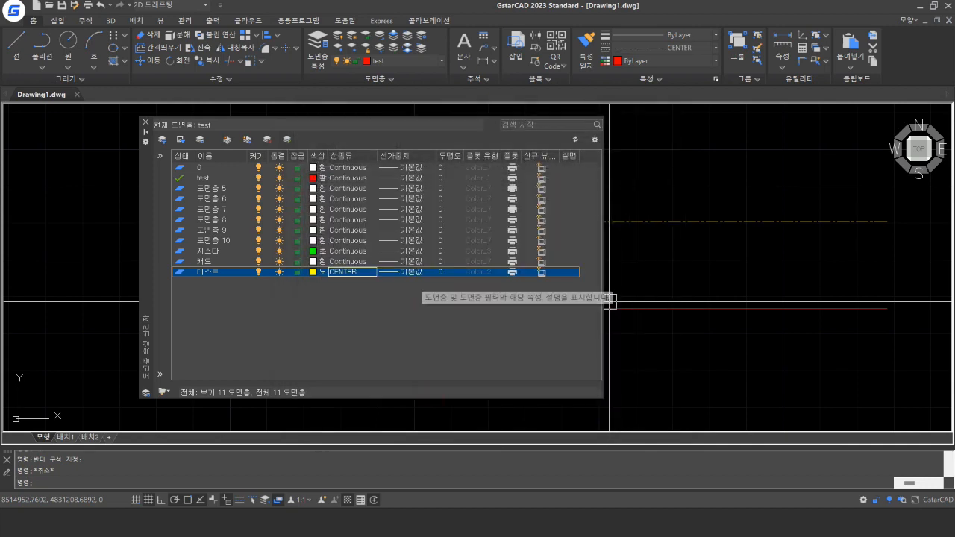
Step: Review the loaded linetypes available to the 테스트 layer without changing its linetype
{"action": "left_click", "coordinate": [354, 272]}
{"action": "left_click", "coordinate": [437, 272]}
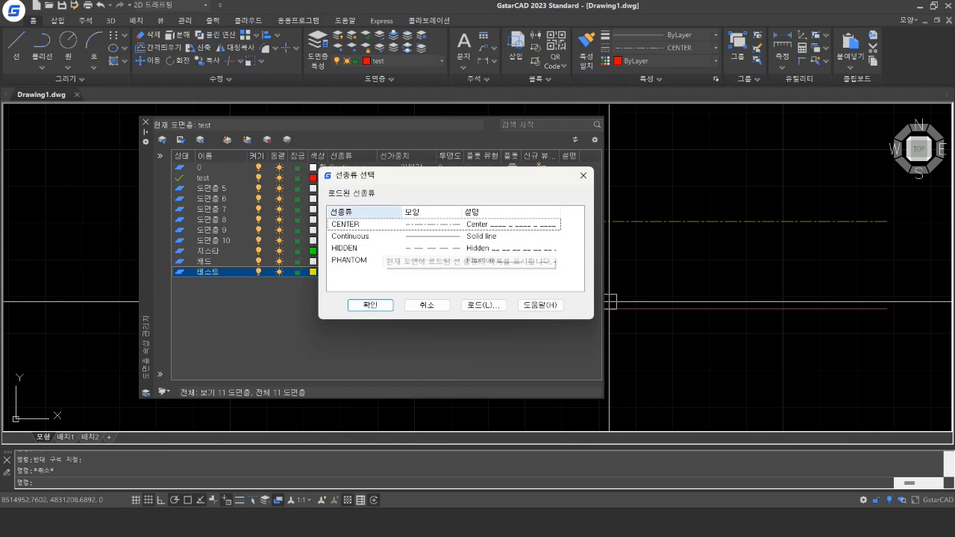
{"action": "left_click", "coordinate": [436, 305]}
Step: Set the linetype of the 지스타 layer to HIDDEN
{"action": "left_click", "coordinate": [316, 251]}
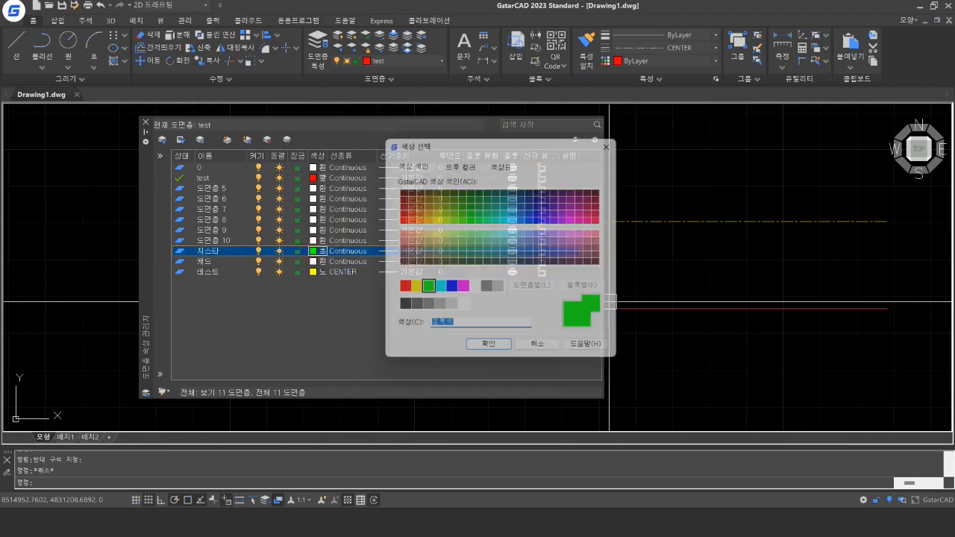
{"action": "left_click", "coordinate": [540, 352]}
{"action": "left_click", "coordinate": [347, 251]}
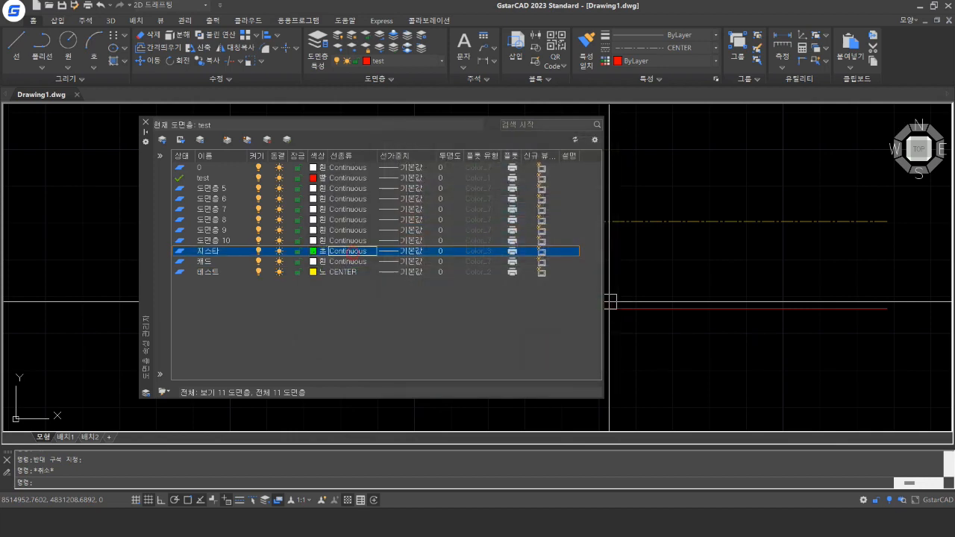
{"action": "left_click", "coordinate": [386, 247]}
{"action": "left_click", "coordinate": [376, 306]}
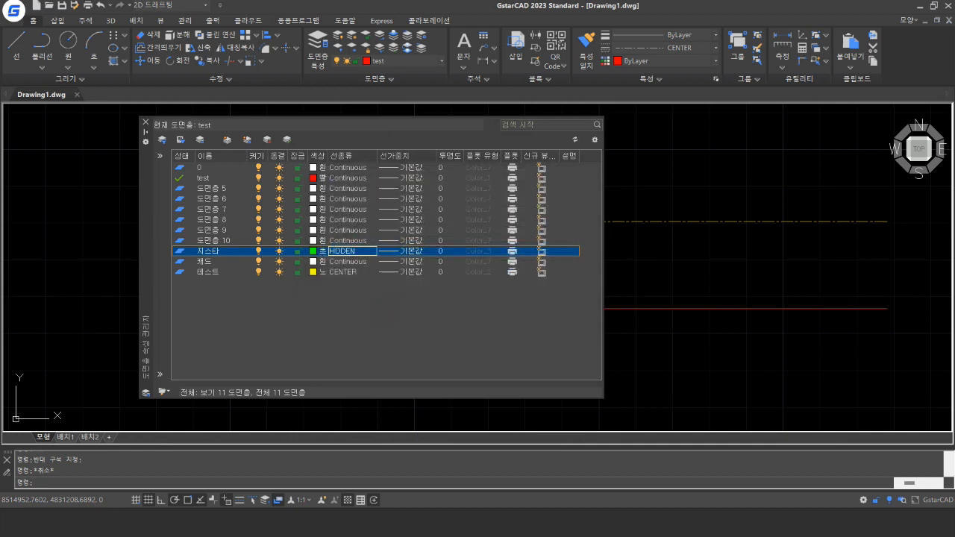
Step: Set the linetype of the test layer to PHANTOM and examine the dash patterns of both drawn lines
{"action": "left_click", "coordinate": [348, 178]}
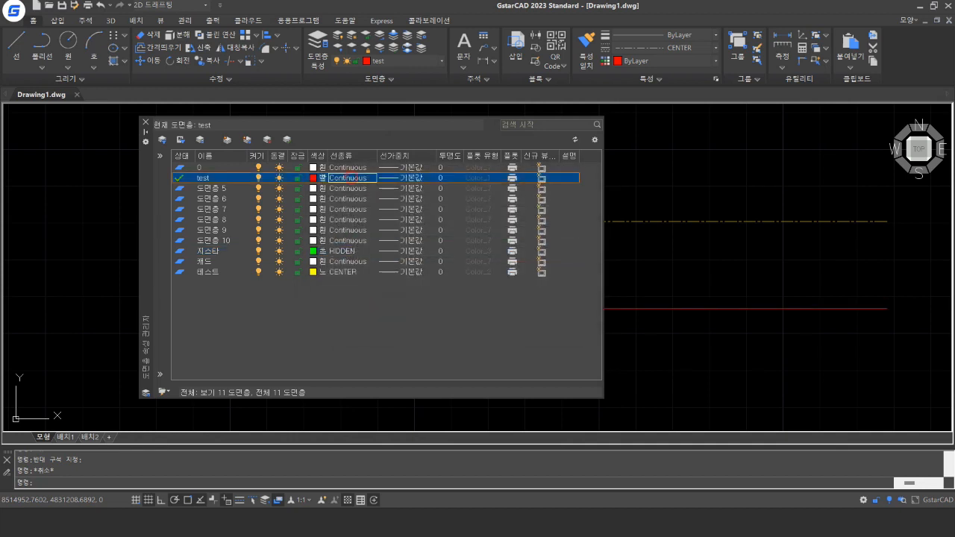
{"action": "left_click", "coordinate": [414, 253]}
{"action": "left_click", "coordinate": [412, 259]}
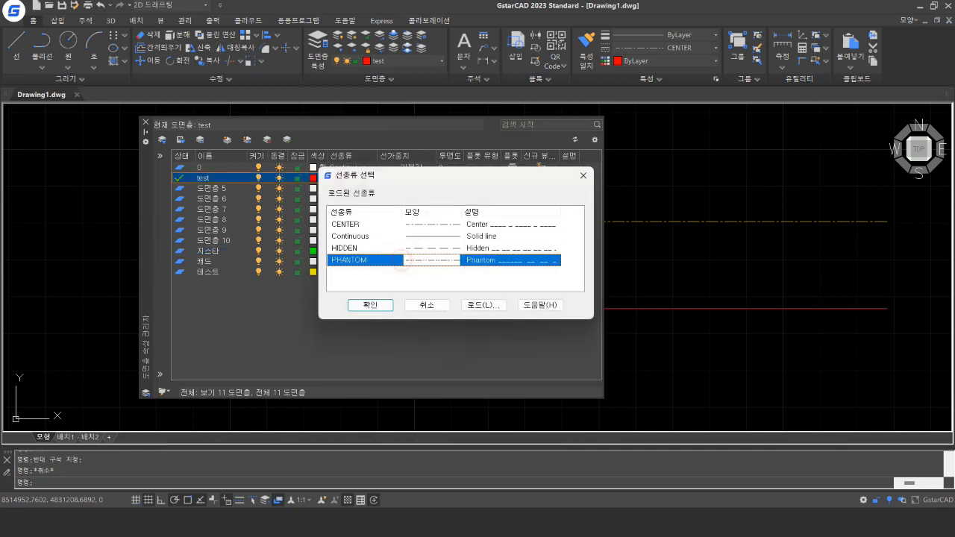
{"action": "left_click", "coordinate": [370, 305]}
{"action": "key", "text": "Escape"}
{"action": "scroll", "coordinate": [762, 287], "scroll_direction": "up", "scroll_amount": 3}
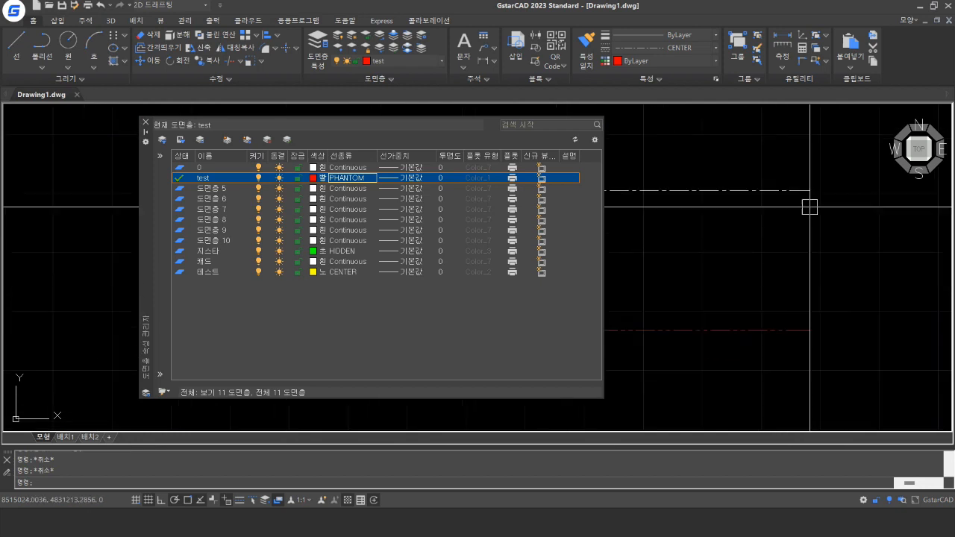
{"action": "scroll", "coordinate": [782, 384], "scroll_direction": "up", "scroll_amount": 2}
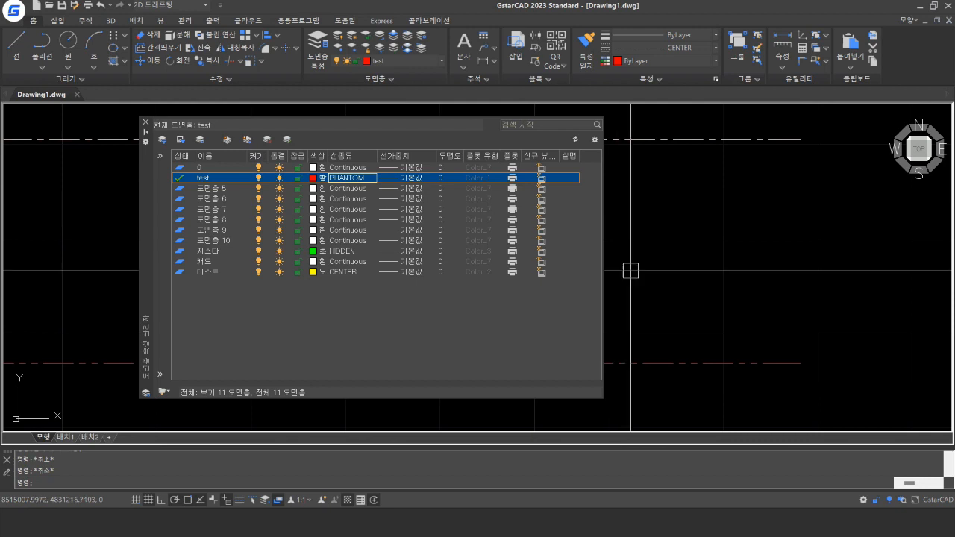
{"action": "middle_click_drag", "start_coordinate": [725, 260], "coordinate": [791, 254]}
{"action": "scroll", "coordinate": [858, 250], "scroll_direction": "down", "scroll_amount": 5}
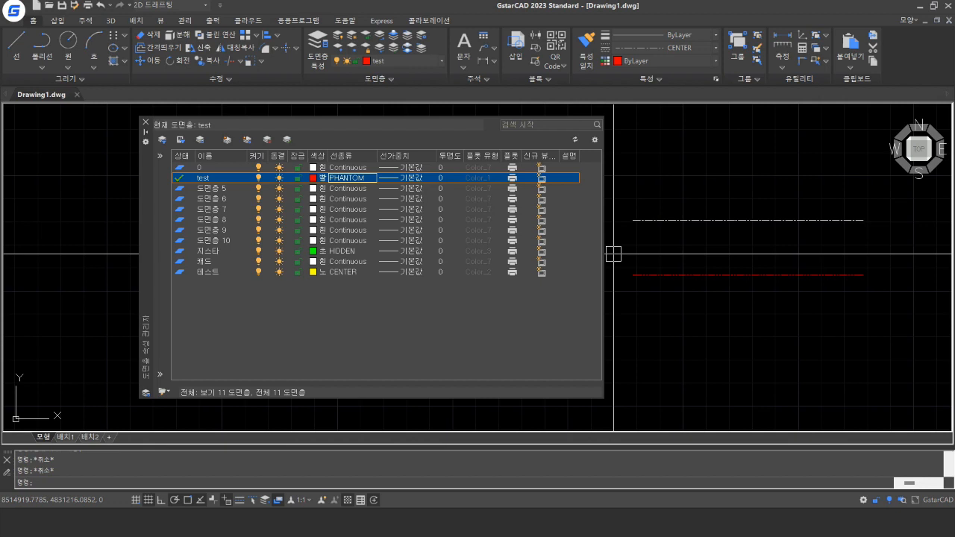
Step: Set the lineweight of the 테스트 layer to 2.11 mm
{"action": "left_click", "coordinate": [400, 272]}
{"action": "scroll", "coordinate": [476, 241], "scroll_direction": "down", "scroll_amount": 5}
{"action": "scroll", "coordinate": [476, 241], "scroll_direction": "down", "scroll_amount": 2}
{"action": "left_click", "coordinate": [471, 280]}
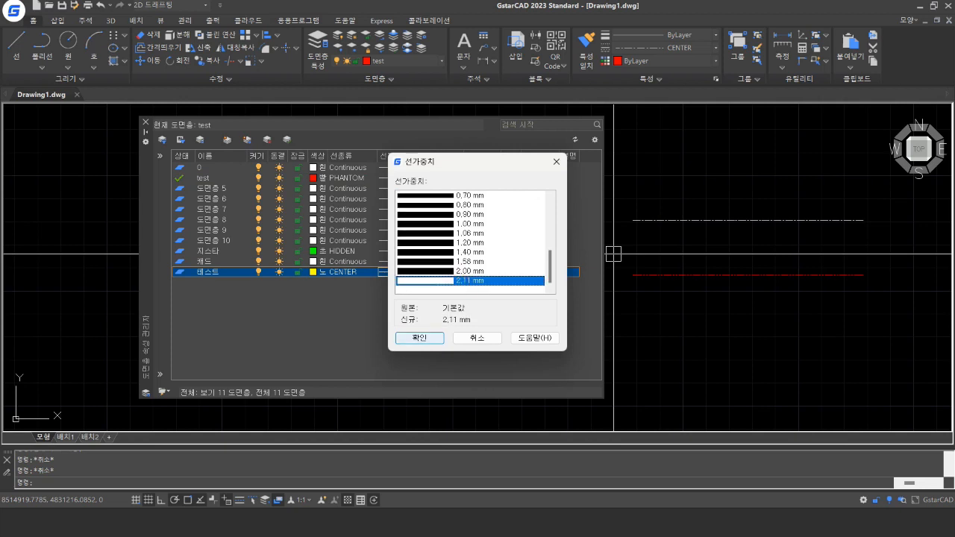
{"action": "left_click", "coordinate": [419, 339]}
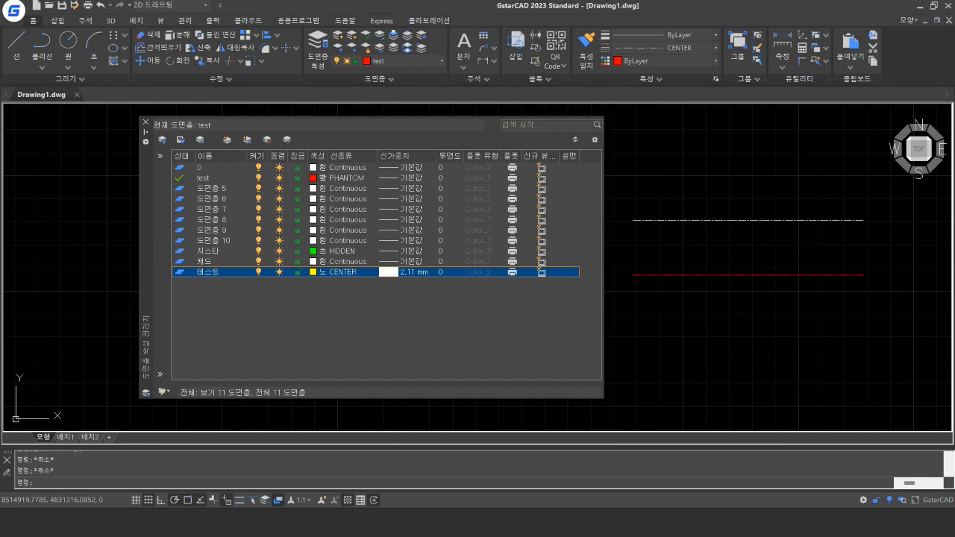
Step: Select the yellow upper line, set its own lineweight to 2.11 mm and check its thickness in the drawing
{"action": "left_click", "coordinate": [698, 211]}
{"action": "left_click", "coordinate": [793, 247]}
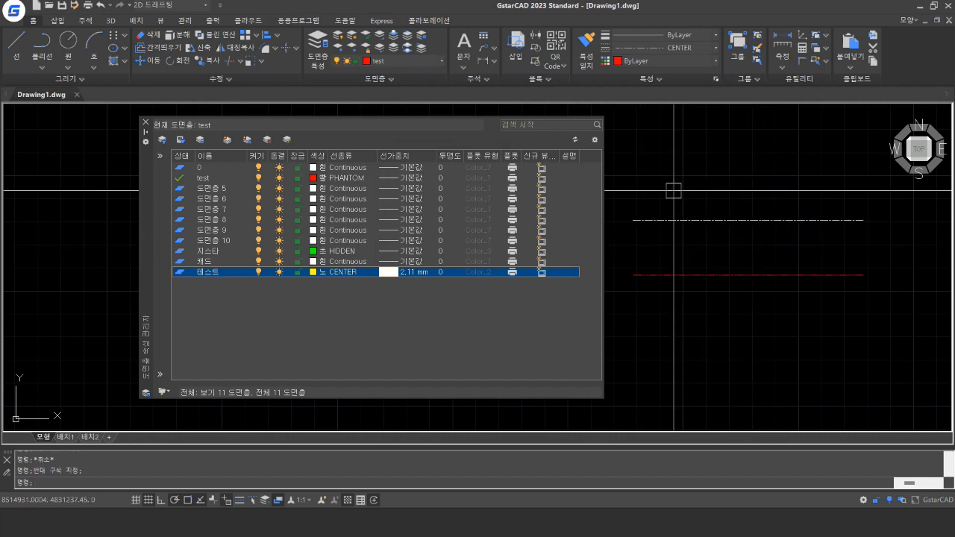
{"action": "left_click", "coordinate": [804, 255]}
{"action": "left_click", "coordinate": [714, 186]}
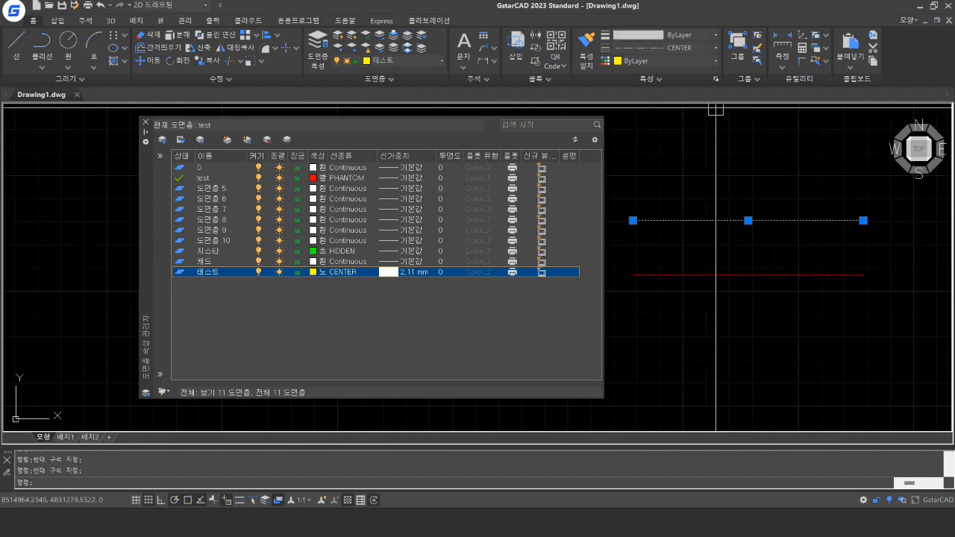
{"action": "left_click", "coordinate": [717, 35]}
{"action": "scroll", "coordinate": [671, 149], "scroll_direction": "down", "scroll_amount": 4}
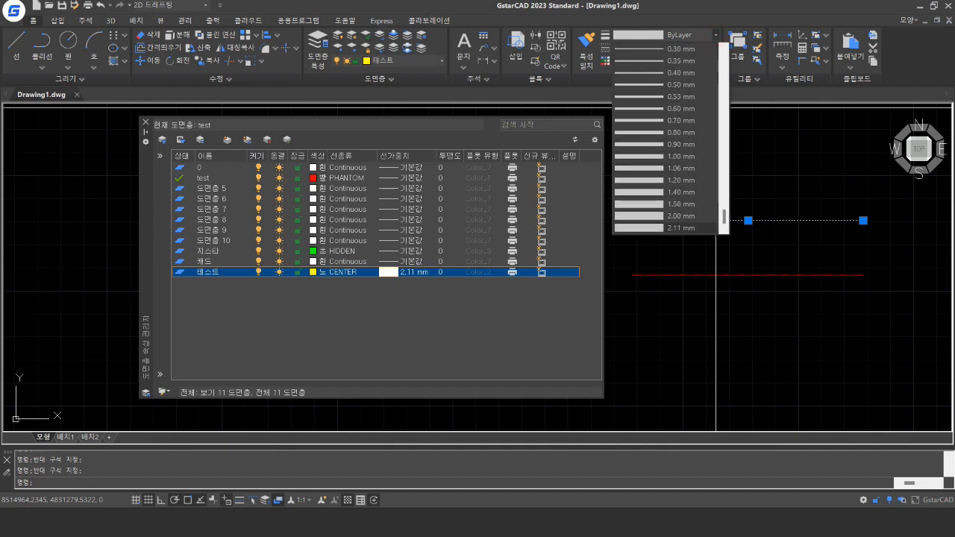
{"action": "left_click", "coordinate": [681, 228]}
{"action": "key", "text": "Escape"}
{"action": "scroll", "coordinate": [723, 262], "scroll_direction": "down", "scroll_amount": 4}
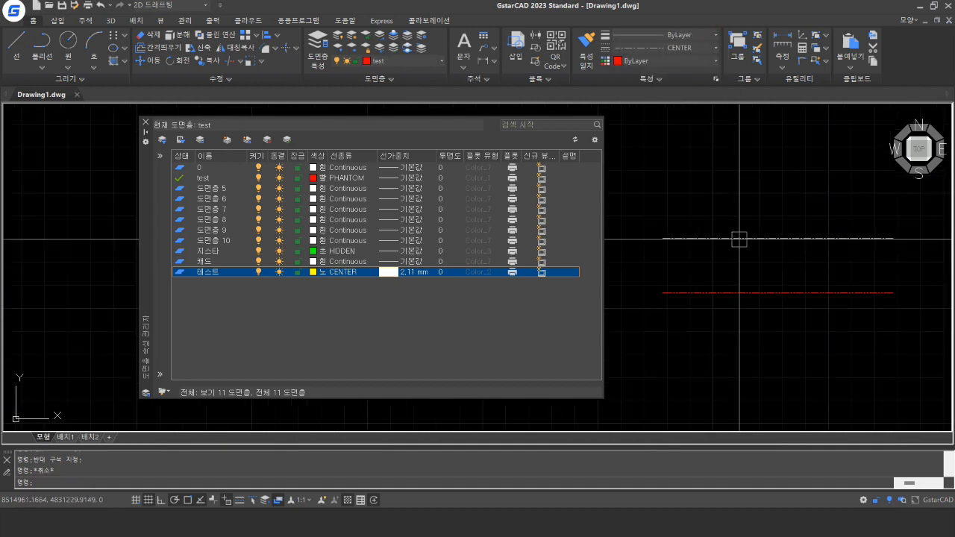
{"action": "scroll", "coordinate": [710, 226], "scroll_direction": "up", "scroll_amount": 5}
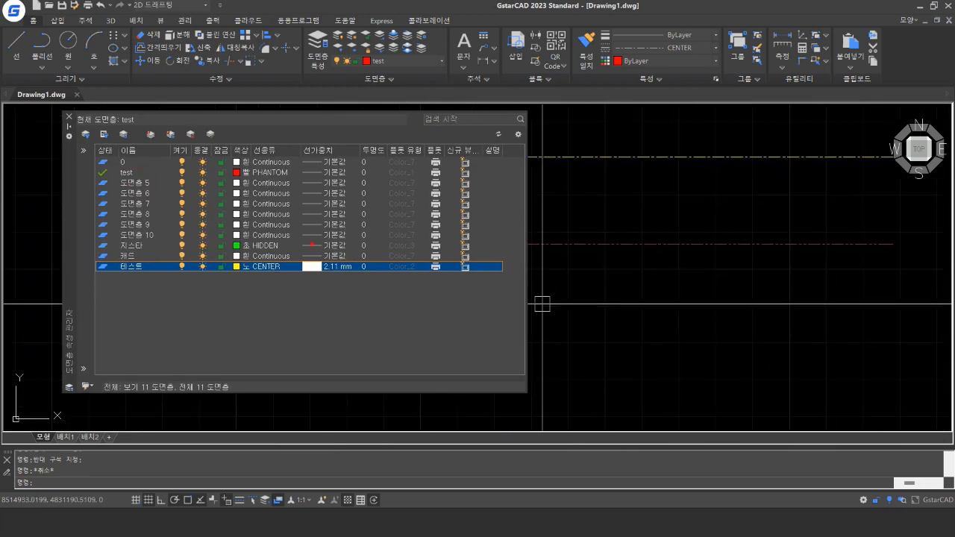
Step: Set the lineweight of the 지스타 layer to 0.20 mm
{"action": "left_click", "coordinate": [328, 245]}
{"action": "left_click", "coordinate": [448, 263]}
{"action": "left_click", "coordinate": [416, 335]}
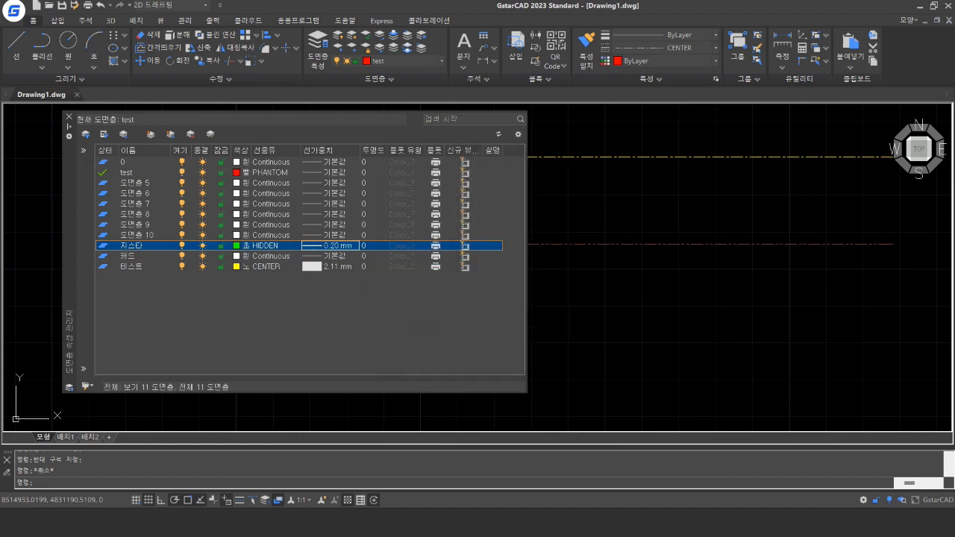
Step: Make 지스타 the current layer and draw a horizontal line below the red line, nearly as long as it
{"action": "middle_click_drag", "start_coordinate": [550, 291], "coordinate": [603, 251]}
{"action": "double_click", "coordinate": [682, 278]}
{"action": "type", "text": "l"}
{"action": "key", "text": "space"}
{"action": "left_click", "coordinate": [583, 262]}
{"action": "left_click", "coordinate": [936, 262]}
{"action": "key", "text": "Escape"}
{"action": "middle_click_drag", "start_coordinate": [807, 289], "coordinate": [774, 318]}
Step: Set the lineweight of the 지스타 layer to 0.70 mm
{"action": "left_click", "coordinate": [340, 246]}
{"action": "scroll", "coordinate": [457, 269], "scroll_direction": "down", "scroll_amount": 3}
{"action": "left_click", "coordinate": [456, 281]}
{"action": "left_click", "coordinate": [422, 339]}
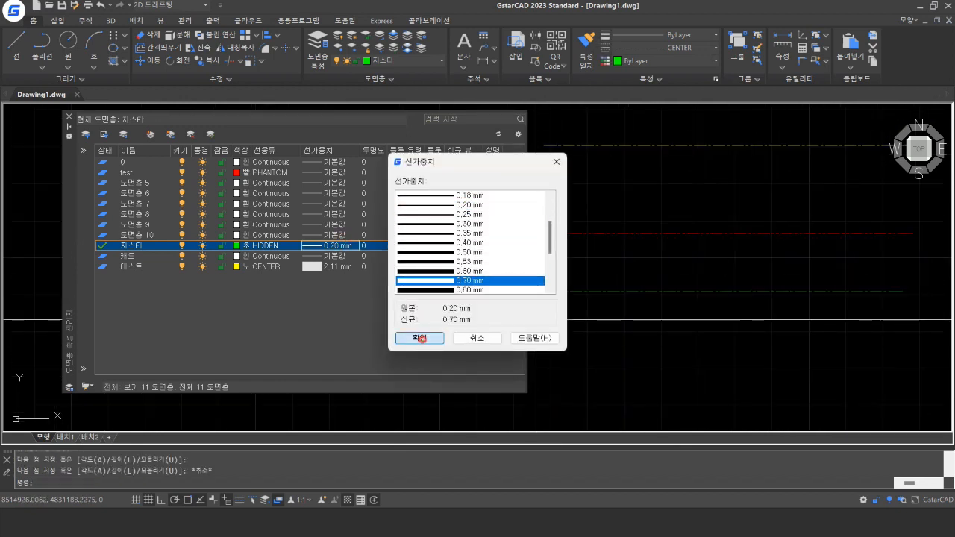
Step: Start plotting the drawing and choose DWG To PDF.pc3 as the plotter
{"action": "scroll", "coordinate": [693, 320], "scroll_direction": "down", "scroll_amount": 3}
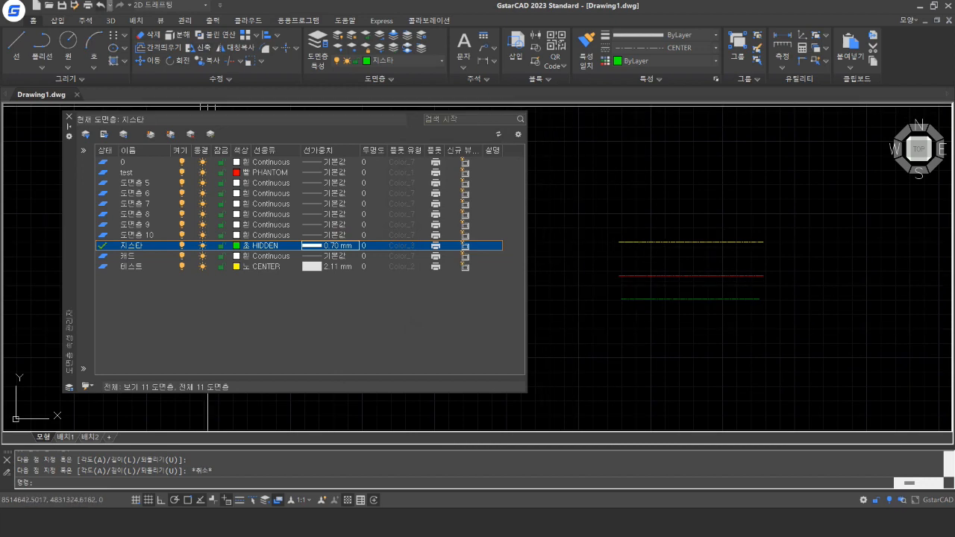
{"action": "left_click", "coordinate": [88, 6]}
{"action": "left_click", "coordinate": [395, 144]}
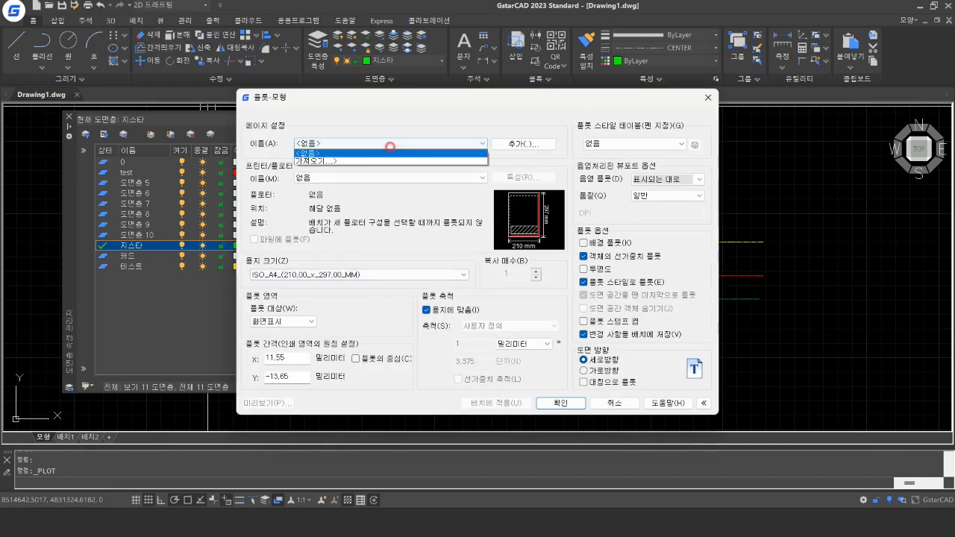
{"action": "left_click", "coordinate": [373, 178]}
{"action": "left_click", "coordinate": [373, 177]}
{"action": "scroll", "coordinate": [388, 217], "scroll_direction": "down", "scroll_amount": 5}
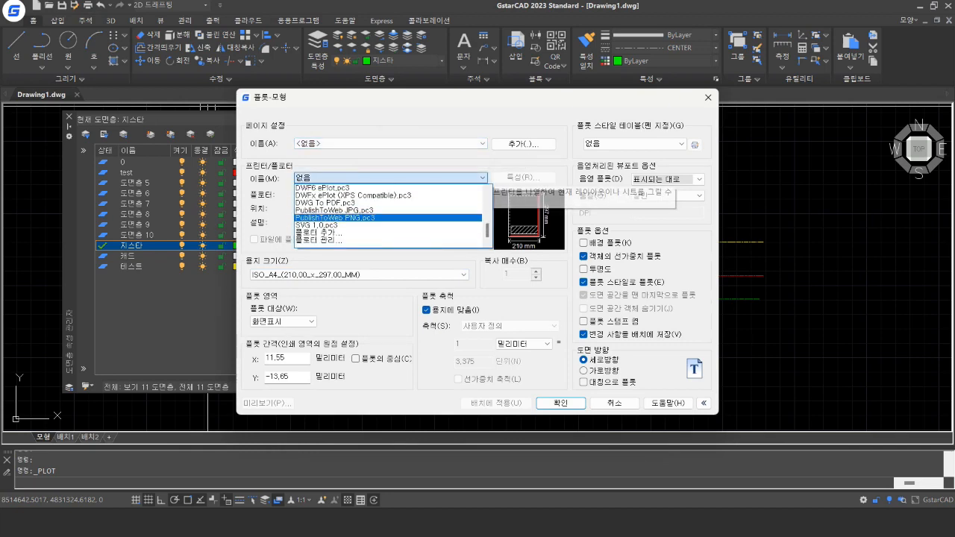
{"action": "left_click", "coordinate": [356, 203]}
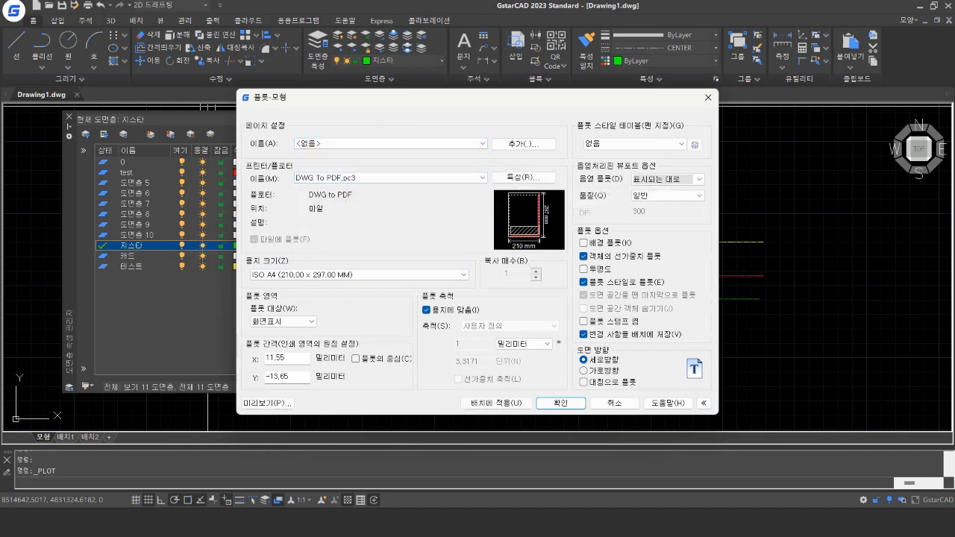
Step: Set the plot area to a window enclosing the yellow, red and green lines
{"action": "left_click", "coordinate": [304, 321]}
{"action": "left_click", "coordinate": [286, 335]}
{"action": "left_click", "coordinate": [584, 200]}
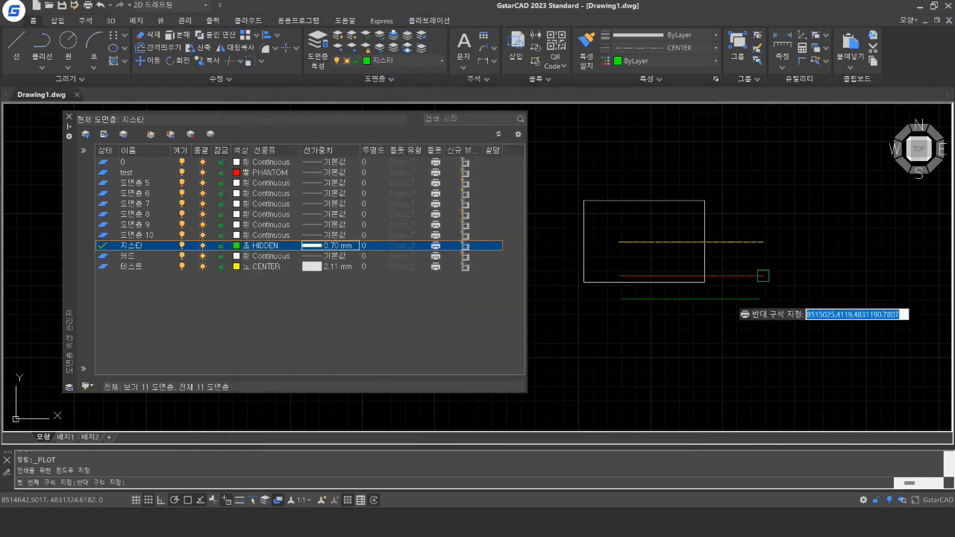
{"action": "left_click", "coordinate": [809, 329]}
{"action": "left_click", "coordinate": [368, 321]}
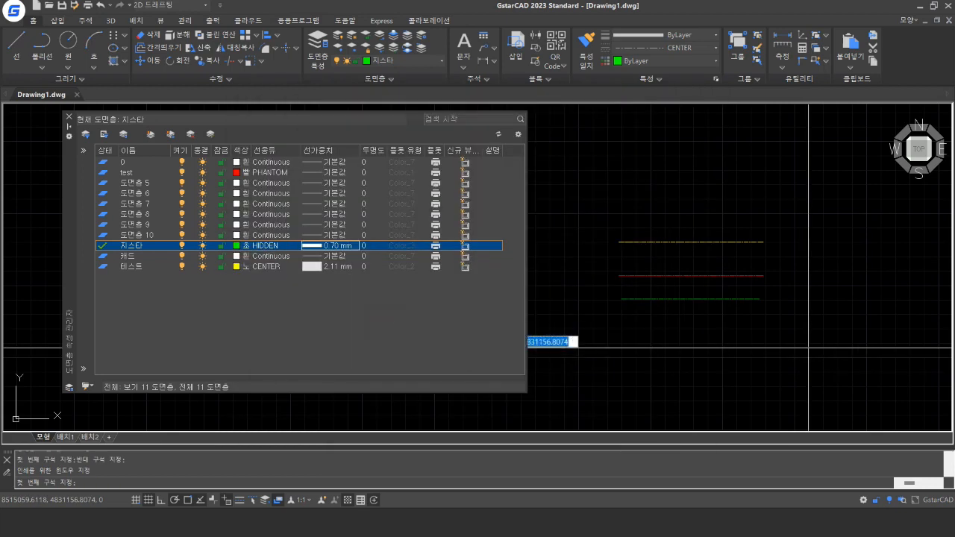
{"action": "key", "text": "Escape"}
Step: Assign the gcad.ctb plot style table and preview the plot to compare the three lines' thicknesses
{"action": "left_click", "coordinate": [626, 142]}
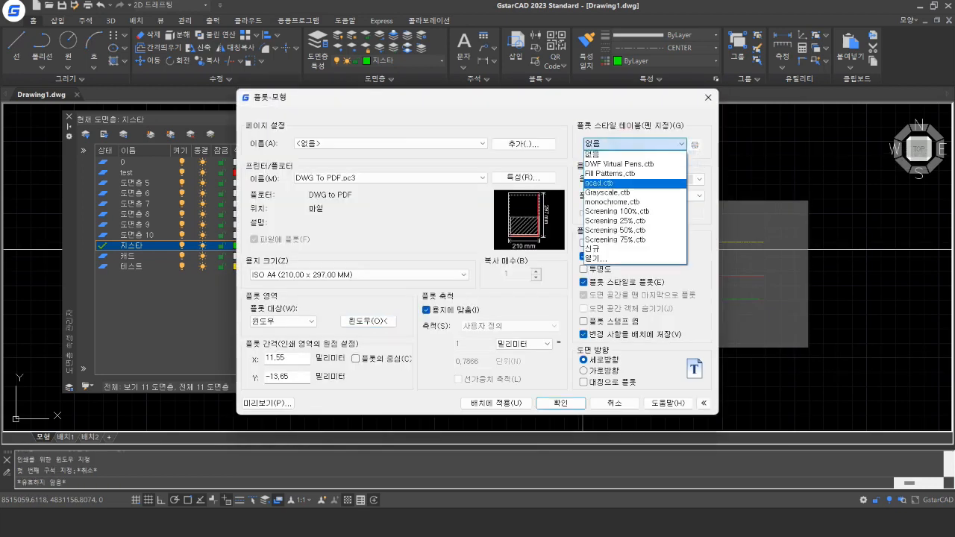
{"action": "left_click", "coordinate": [629, 182]}
{"action": "left_click", "coordinate": [500, 259]}
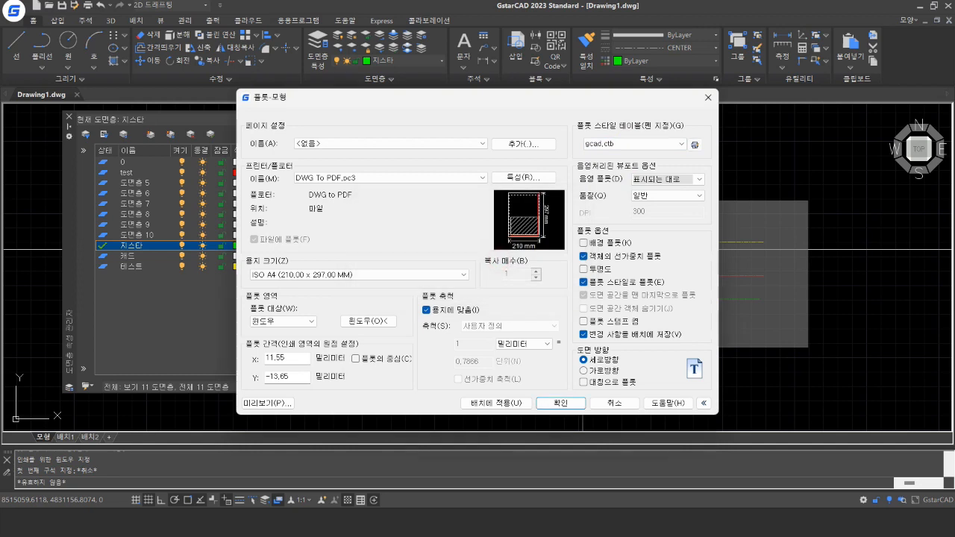
{"action": "left_click", "coordinate": [267, 403]}
{"action": "scroll", "coordinate": [461, 386], "scroll_direction": "up", "scroll_amount": 5}
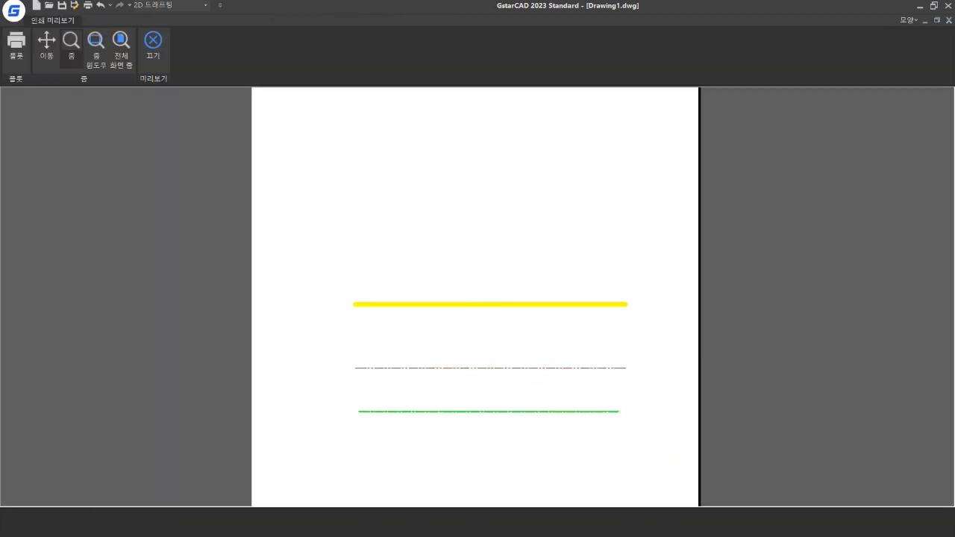
Step: Examine the yellow, red and green lines' thicknesses and linetypes up close in the plot preview, and leave plotting without printing
{"action": "scroll", "coordinate": [508, 369], "scroll_direction": "up", "scroll_amount": 1}
{"action": "middle_click_drag", "start_coordinate": [509, 370], "coordinate": [475, 339]}
{"action": "scroll", "coordinate": [449, 398], "scroll_direction": "up", "scroll_amount": 1}
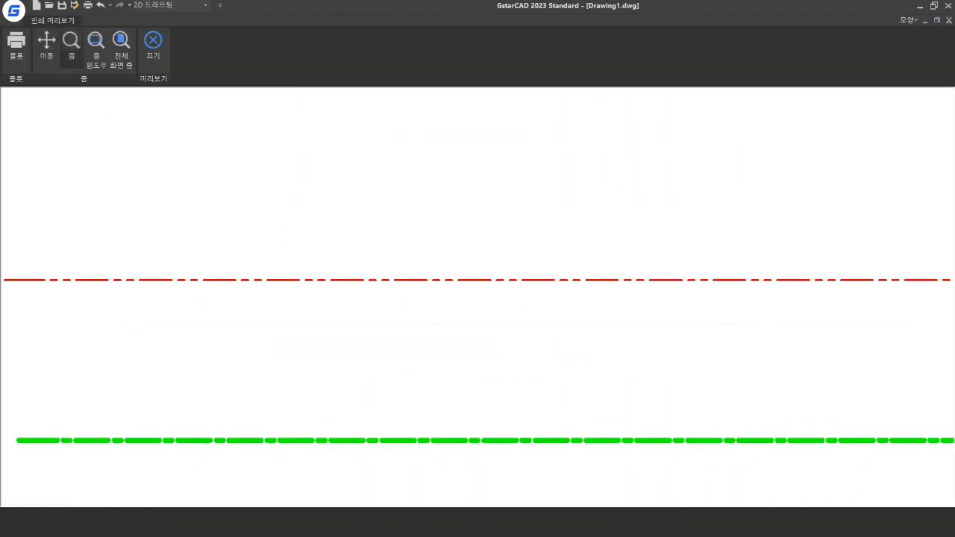
{"action": "scroll", "coordinate": [504, 244], "scroll_direction": "down", "scroll_amount": 1}
{"action": "middle_click_drag", "start_coordinate": [504, 243], "coordinate": [492, 276]}
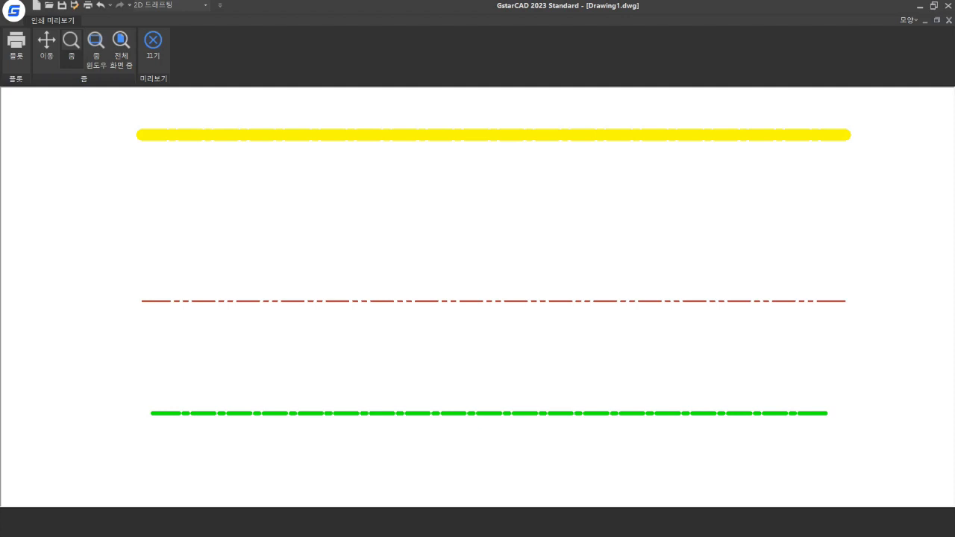
{"action": "scroll", "coordinate": [301, 337], "scroll_direction": "down", "scroll_amount": 1}
{"action": "middle_click_drag", "start_coordinate": [363, 336], "coordinate": [430, 353]}
{"action": "scroll", "coordinate": [418, 335], "scroll_direction": "up", "scroll_amount": 1}
{"action": "scroll", "coordinate": [423, 350], "scroll_direction": "down", "scroll_amount": 3}
{"action": "scroll", "coordinate": [541, 362], "scroll_direction": "up", "scroll_amount": 5}
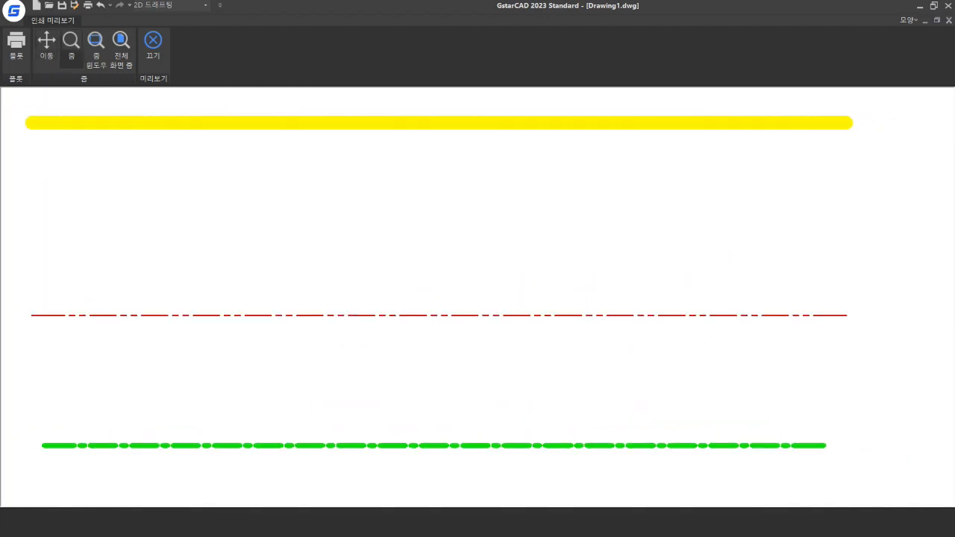
{"action": "key", "text": "Escape"}
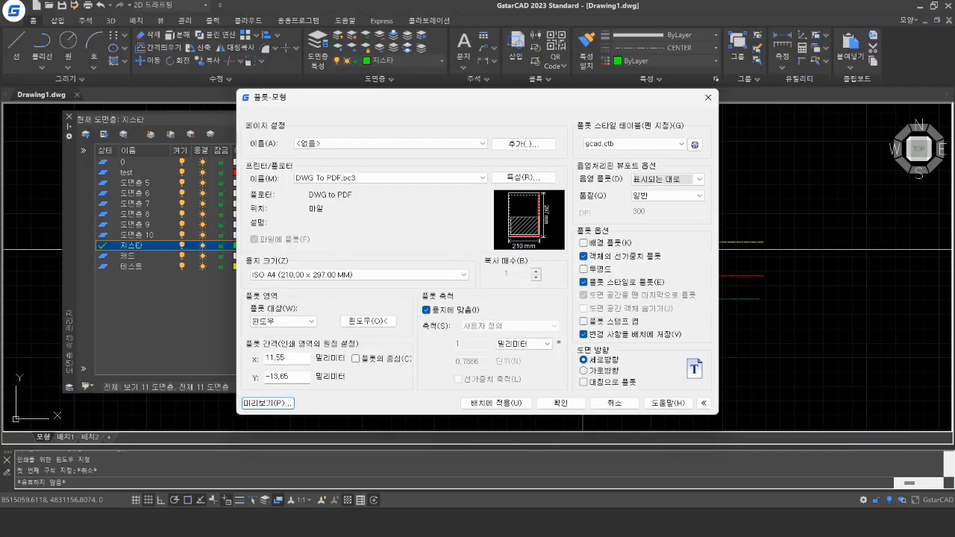
{"action": "key", "text": "Escape"}
{"action": "scroll", "coordinate": [729, 256], "scroll_direction": "up", "scroll_amount": 3}
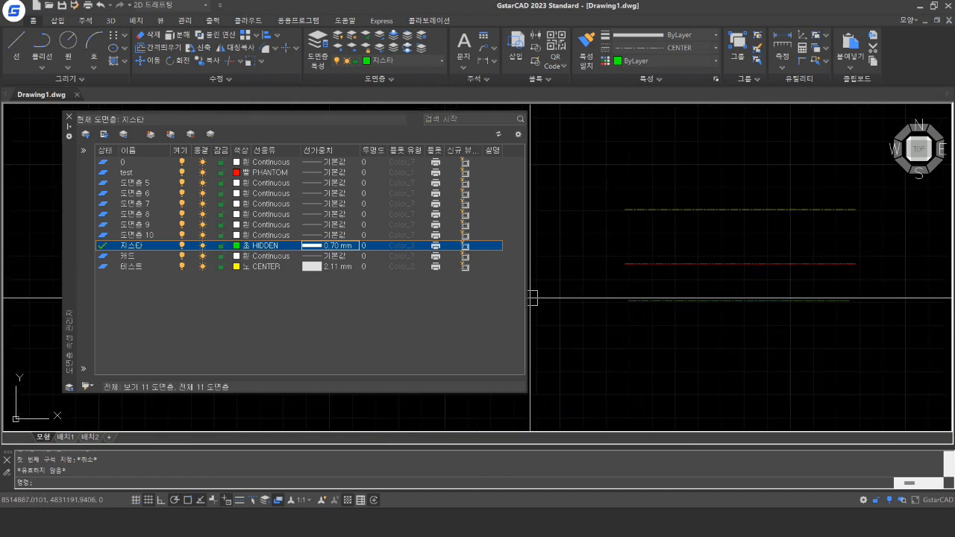
Step: Set the layer transparency to 50 for test, 30 for 테스트 and 60 for 지스타
{"action": "left_click", "coordinate": [377, 172]}
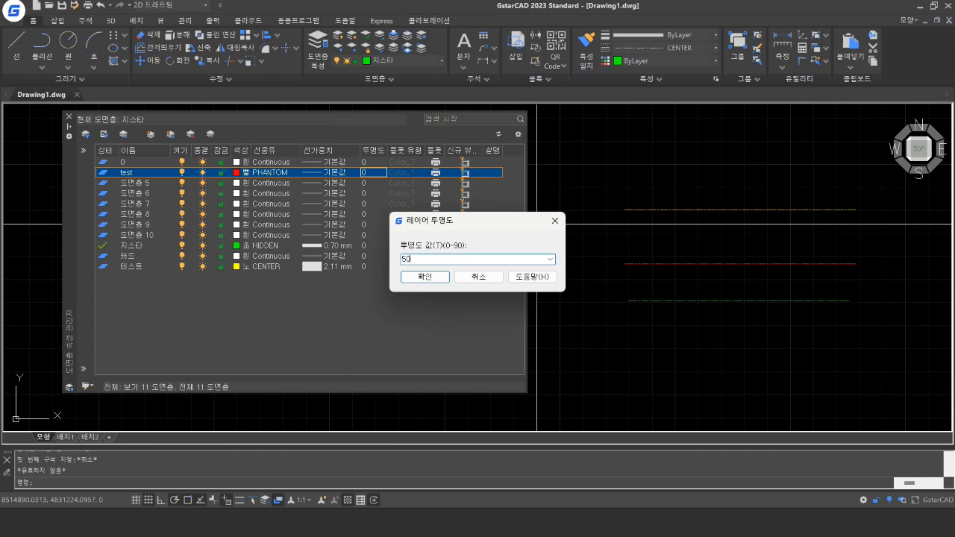
{"action": "key", "text": "Return"}
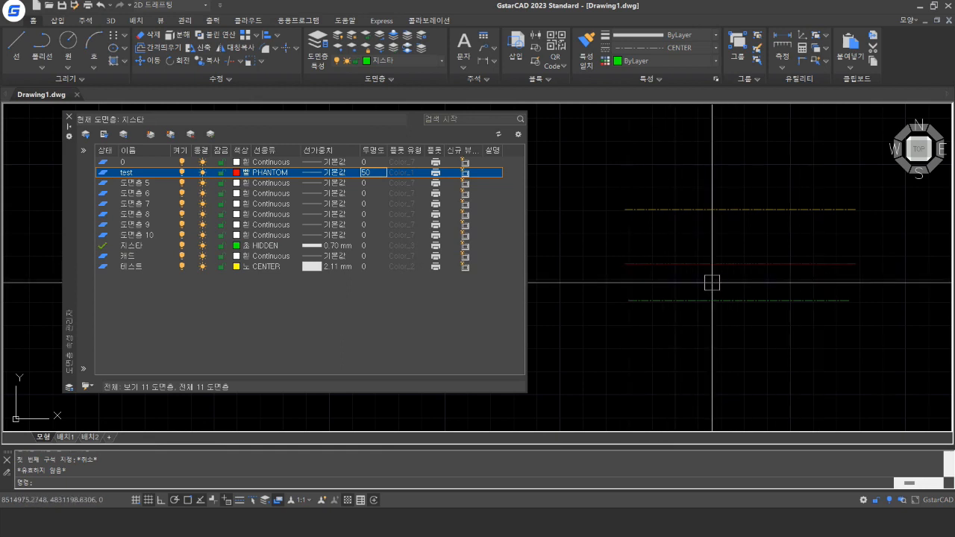
{"action": "left_click", "coordinate": [370, 267]}
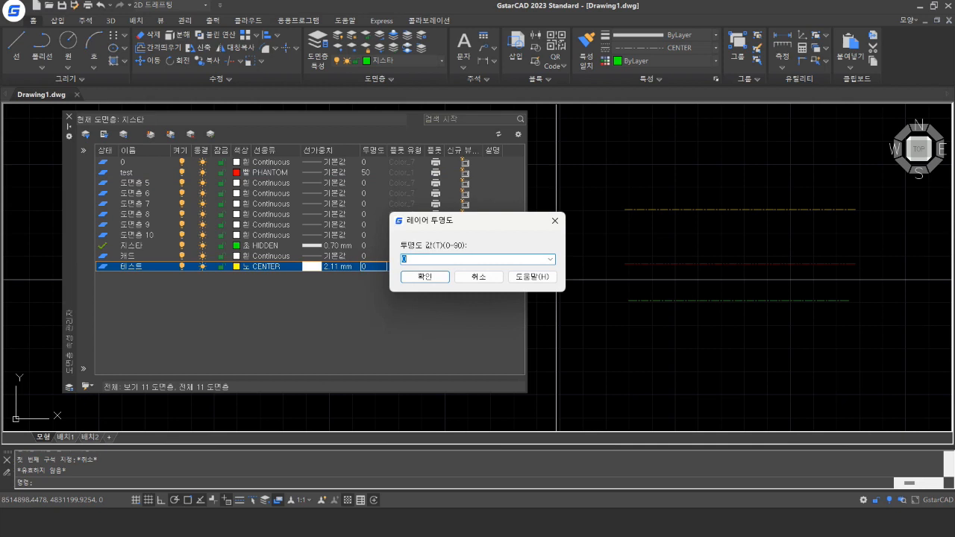
{"action": "key", "text": "Return"}
{"action": "left_click", "coordinate": [371, 245]}
{"action": "type", "text": "60"}
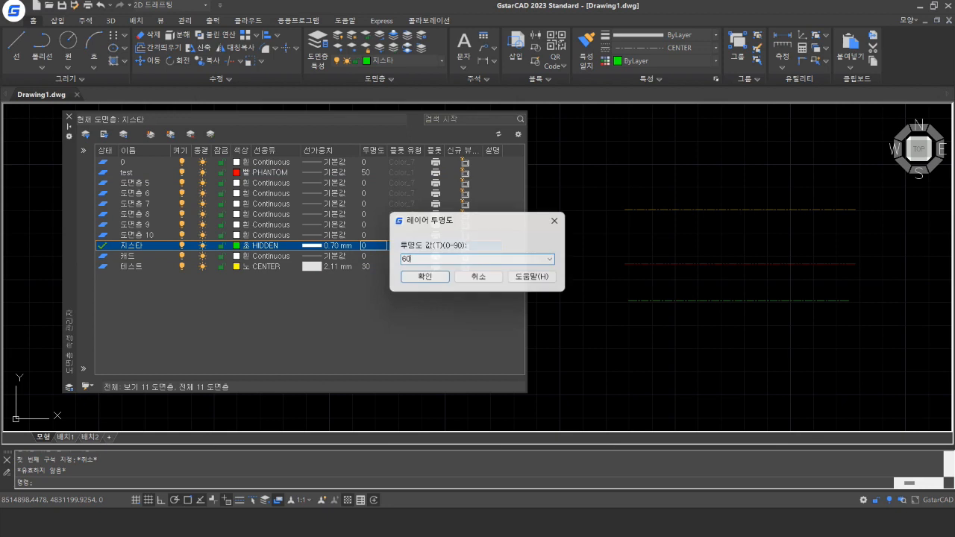
{"action": "key", "text": "Return"}
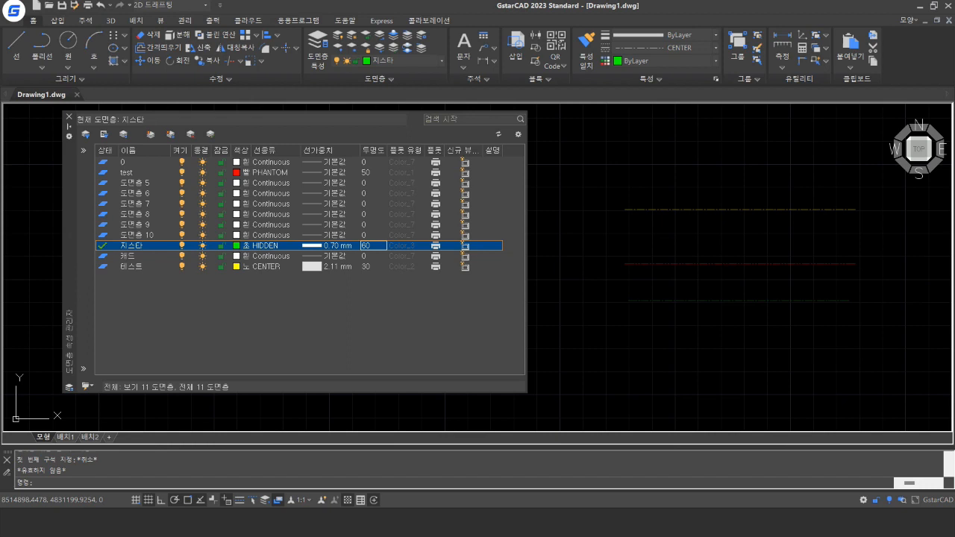
Step: Set the test layer's transparency to 90 and select its red line in the drawing to check it, clearing the selection
{"action": "left_click", "coordinate": [372, 172]}
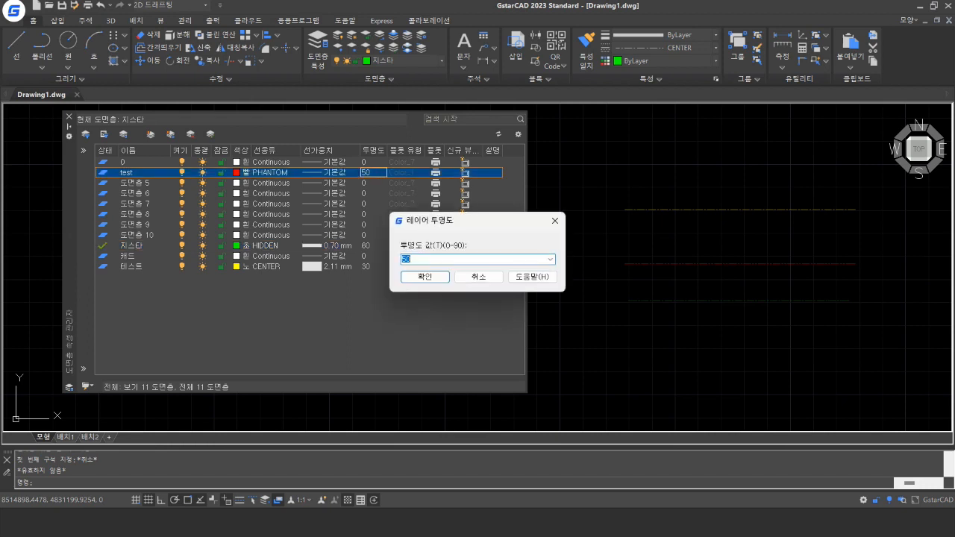
{"action": "key", "text": "Return"}
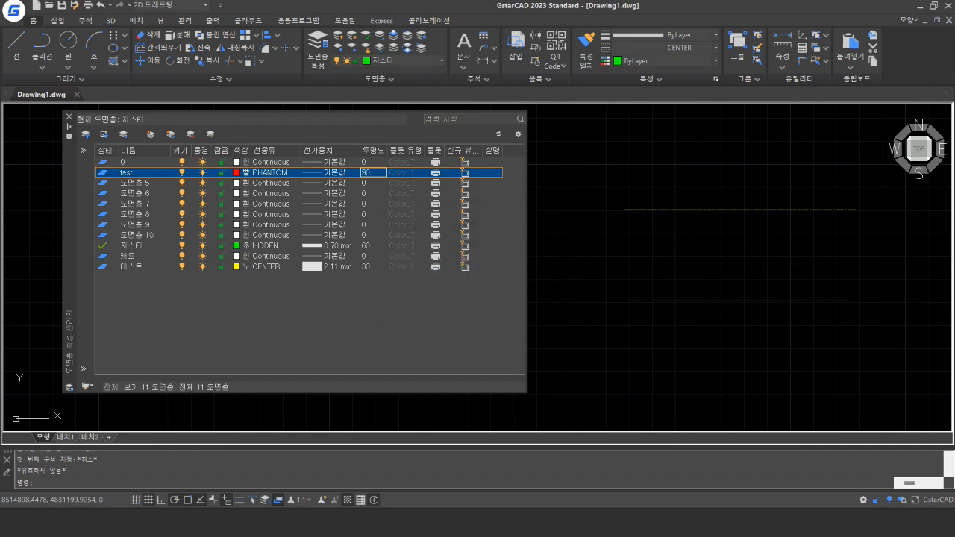
{"action": "left_click", "coordinate": [669, 237]}
{"action": "left_click", "coordinate": [781, 282]}
{"action": "left_click", "coordinate": [717, 263]}
{"action": "left_click", "coordinate": [560, 215]}
{"action": "left_click", "coordinate": [659, 239]}
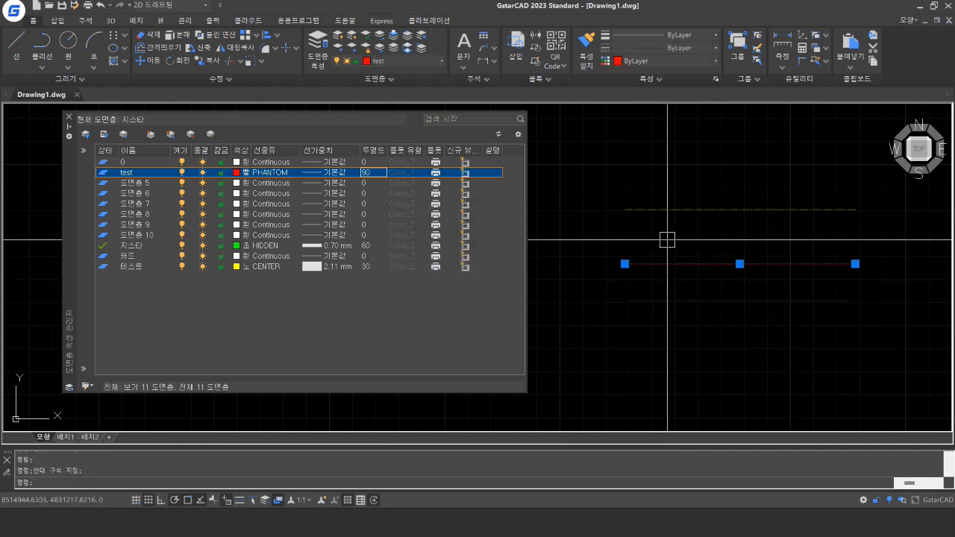
{"action": "key", "text": "Escape"}
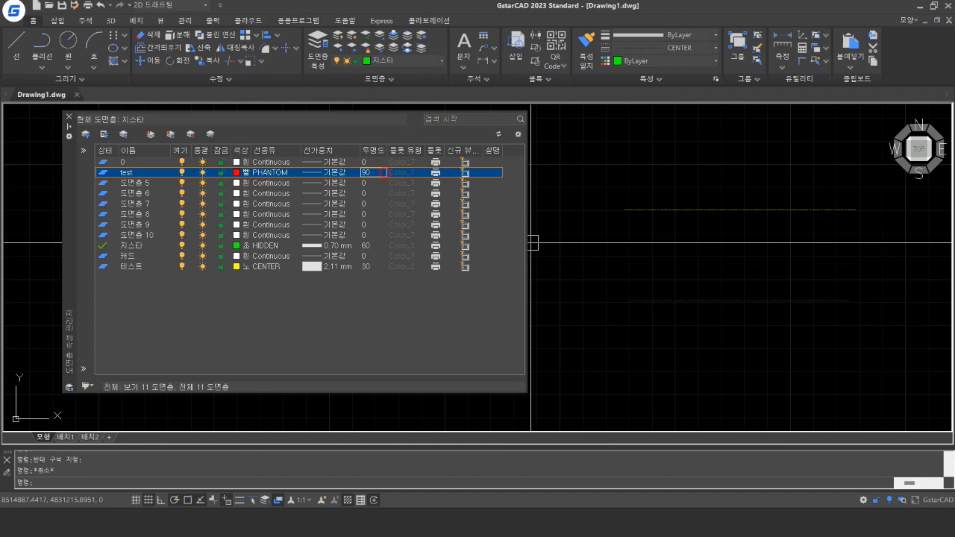
Step: Reduce the test layer's transparency first to 50 and finally to 0
{"action": "left_click", "coordinate": [383, 173]}
{"action": "type", "text": "50"}
{"action": "key", "text": "Return"}
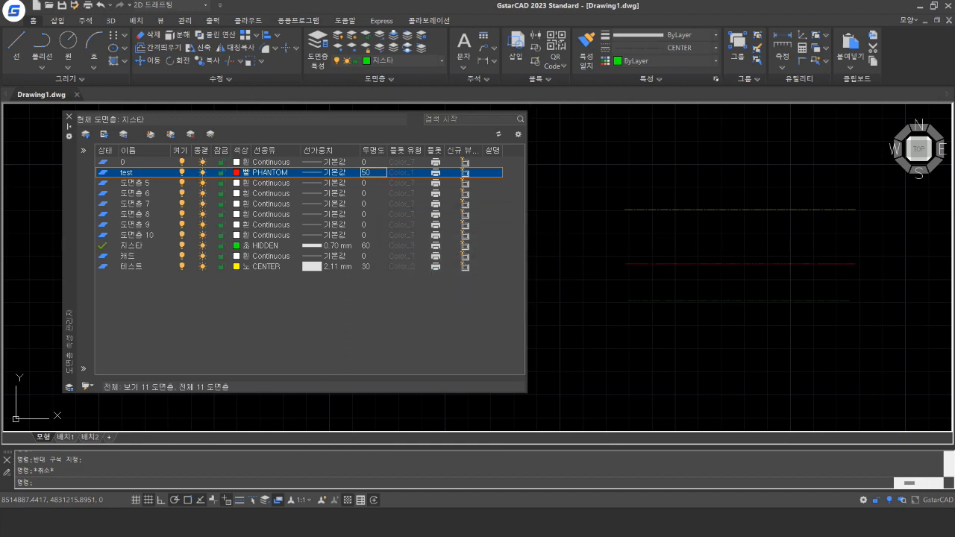
{"action": "left_click", "coordinate": [374, 172]}
{"action": "type", "text": "0"}
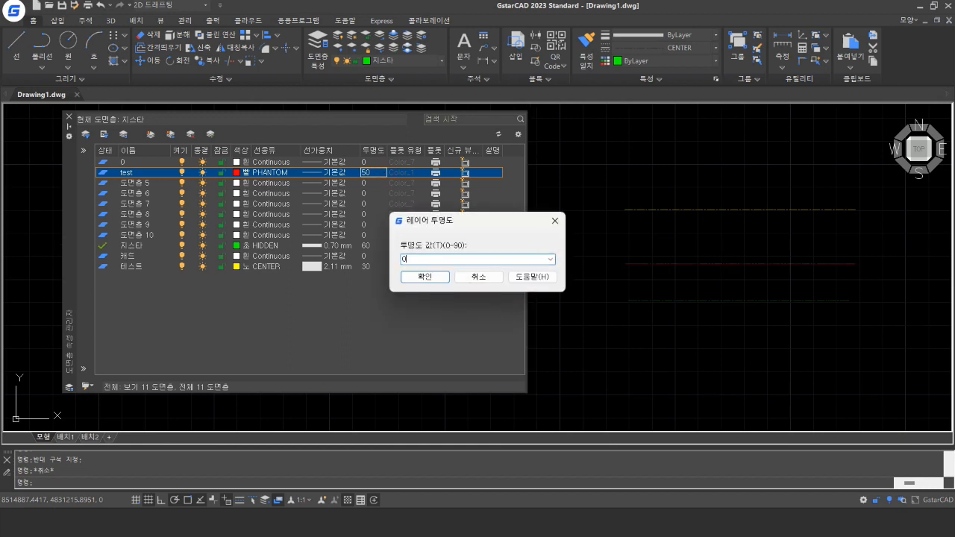
{"action": "key", "text": "Return"}
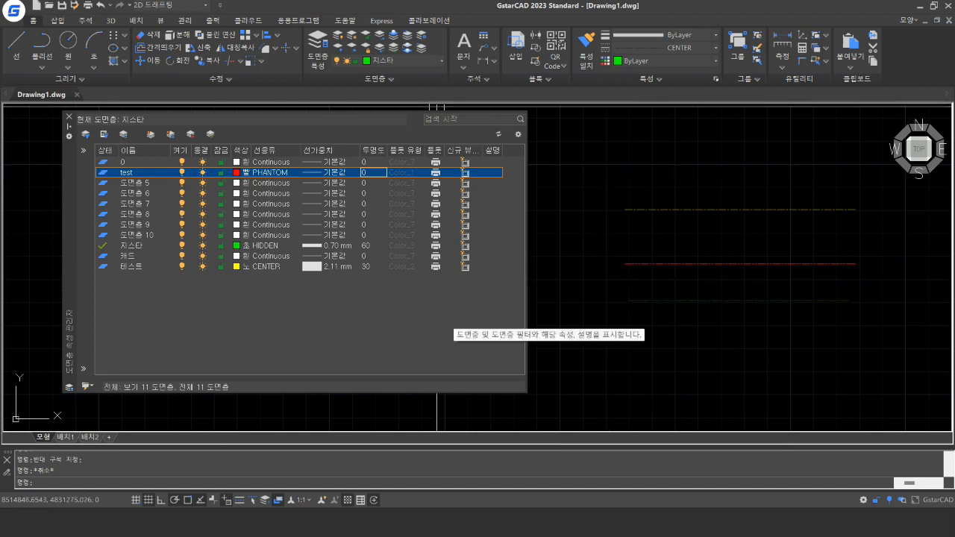
Step: Widen the layer manager to fit the full 신규 뷰포트 동결 column name and turn off plotting for the test layer
{"action": "left_click_drag", "start_coordinate": [482, 151], "coordinate": [511, 150]}
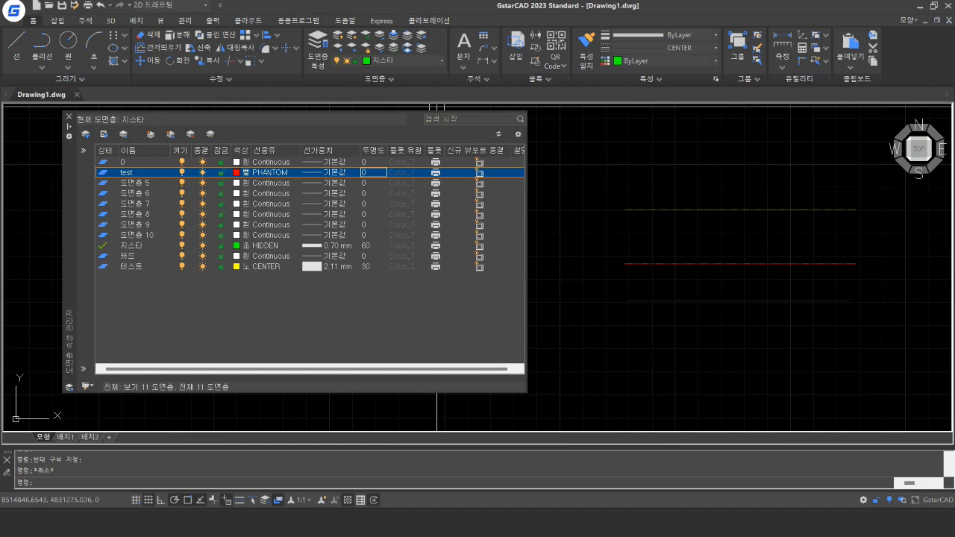
{"action": "left_click_drag", "start_coordinate": [526, 306], "coordinate": [548, 305]}
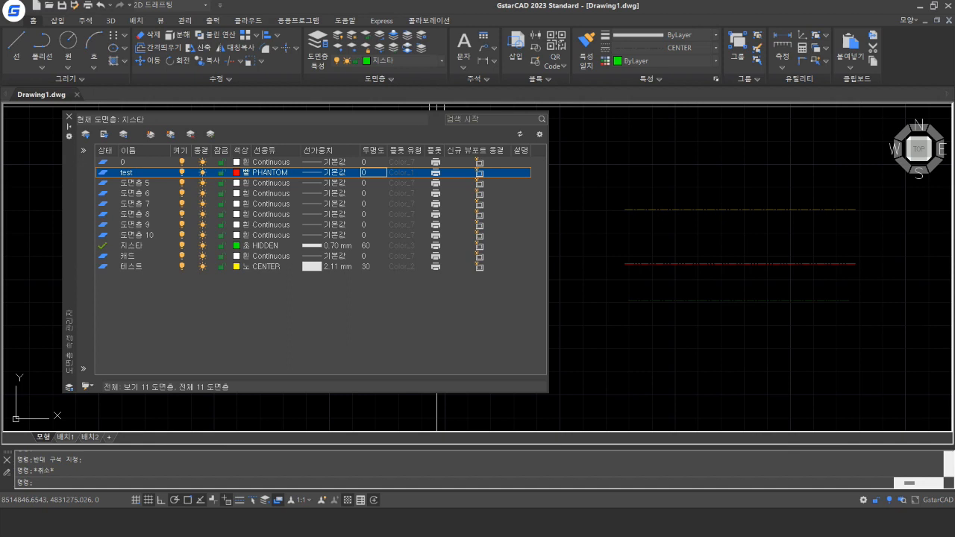
{"action": "left_click", "coordinate": [437, 173]}
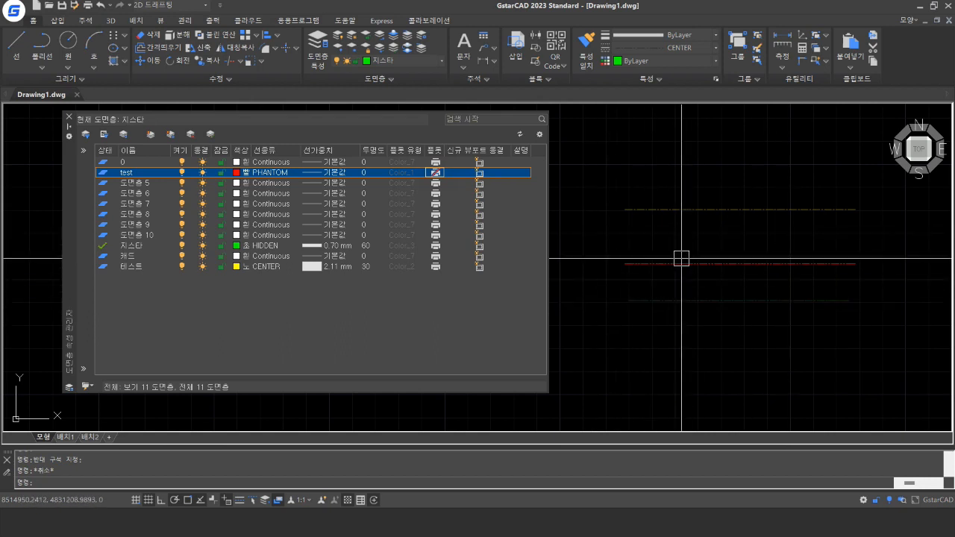
{"action": "left_click", "coordinate": [573, 289]}
{"action": "left_click", "coordinate": [577, 272]}
Step: Set up a plot with the DWG To PDF.pc3 plotter and a window area enclosing the three lines
{"action": "left_click", "coordinate": [88, 5]}
{"action": "left_click", "coordinate": [365, 146]}
{"action": "left_click", "coordinate": [360, 160]}
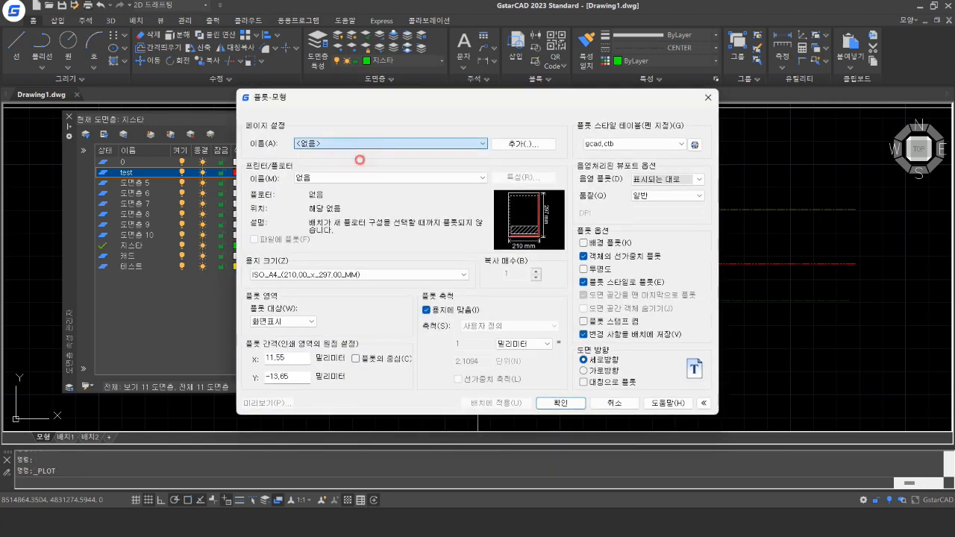
{"action": "left_click", "coordinate": [368, 322]}
{"action": "left_click", "coordinate": [594, 180]}
{"action": "left_click", "coordinate": [887, 336]}
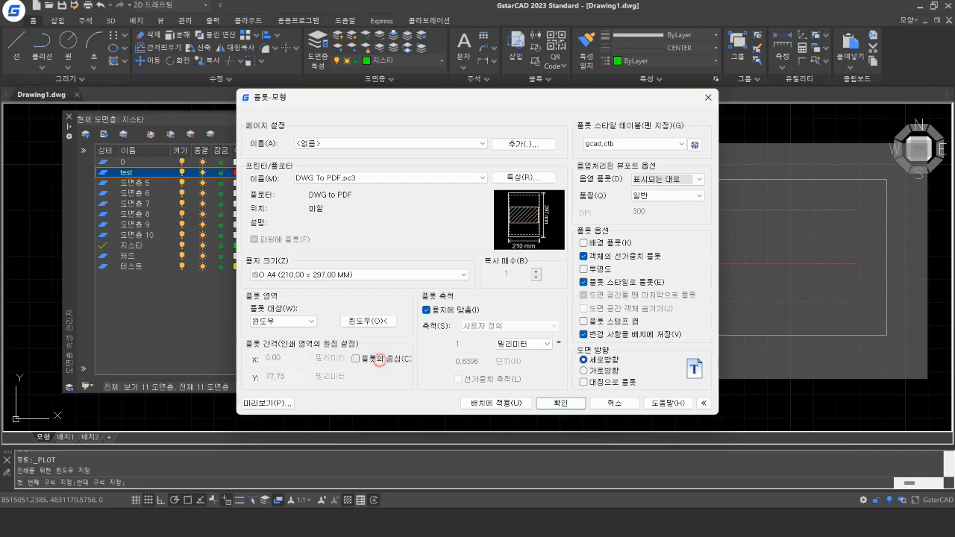
Step: Preview the plot to check how the non-plotting test layer is output, and leave plotting without printing
{"action": "left_click", "coordinate": [266, 404]}
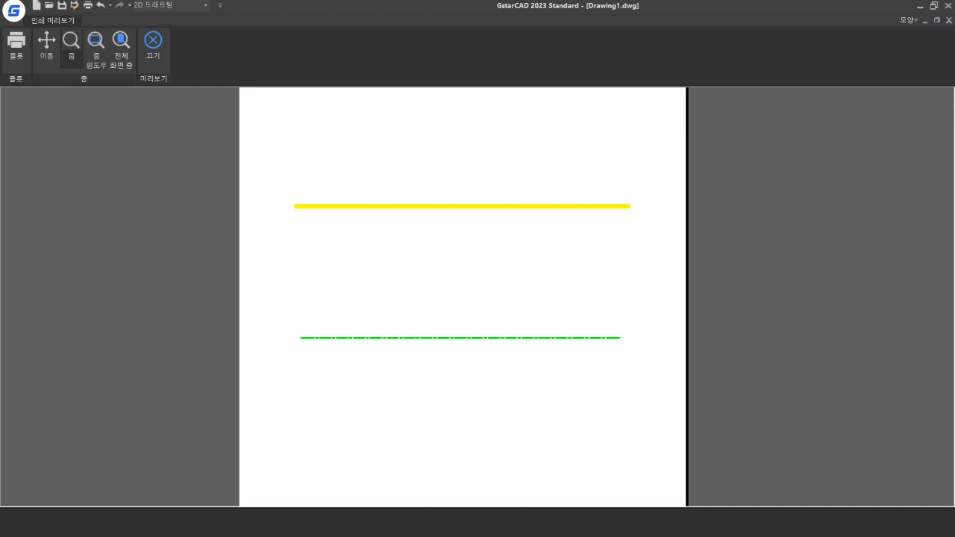
{"action": "key", "text": "Escape"}
{"action": "key", "text": "Escape"}
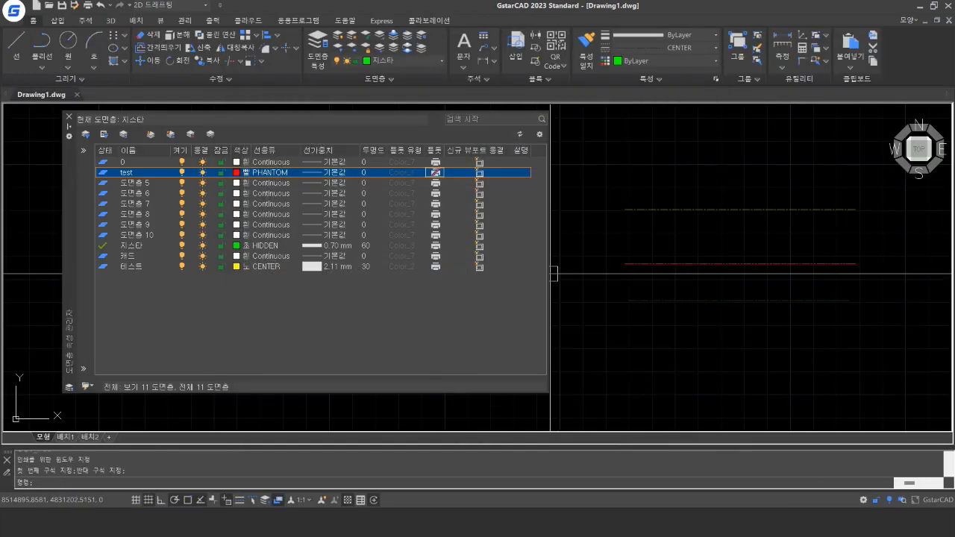
Step: Turn plotting back on for the test layer and add the new layout 배치3 to the drawing
{"action": "left_click", "coordinate": [435, 173]}
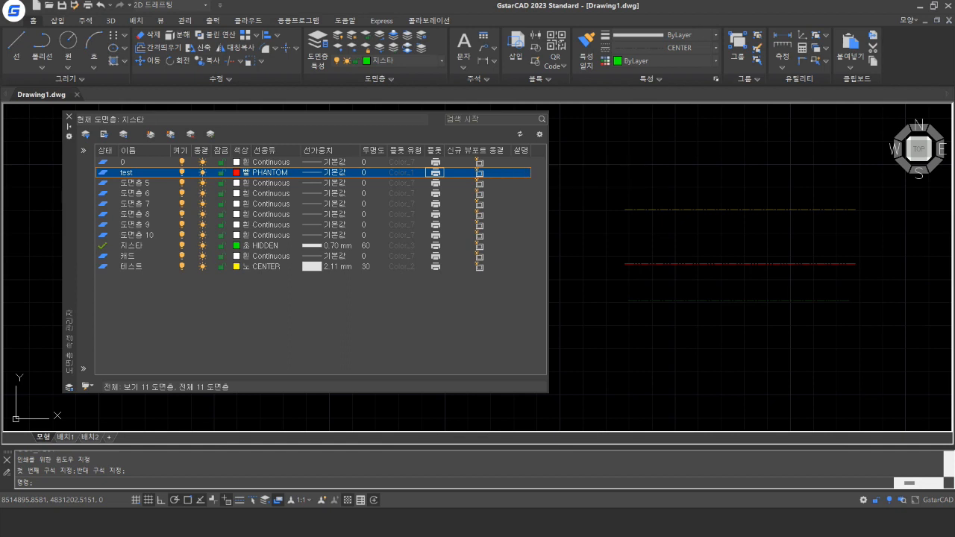
{"action": "left_click", "coordinate": [109, 438]}
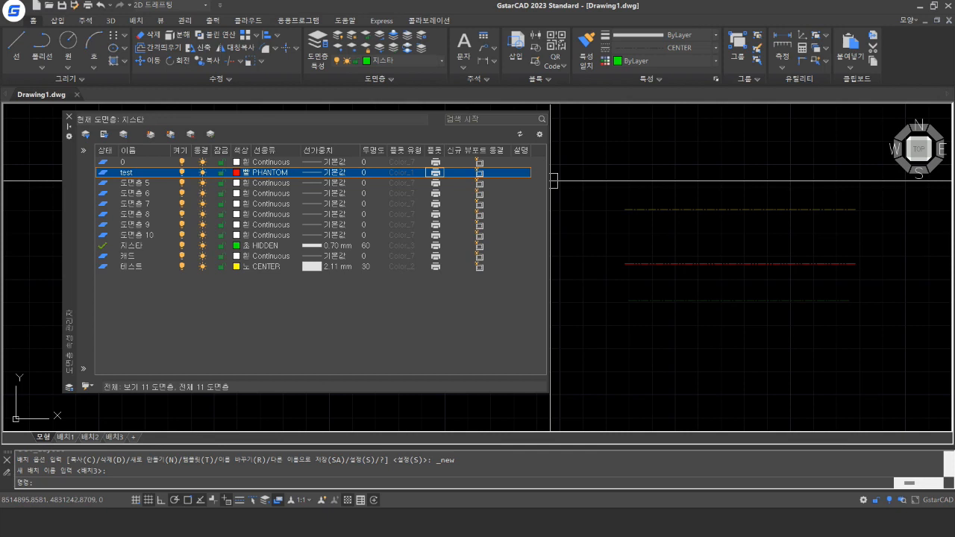
Step: Freeze the test layer, select everything in the drawing to check which lines are selectable, and thaw the layer again
{"action": "left_click", "coordinate": [201, 173]}
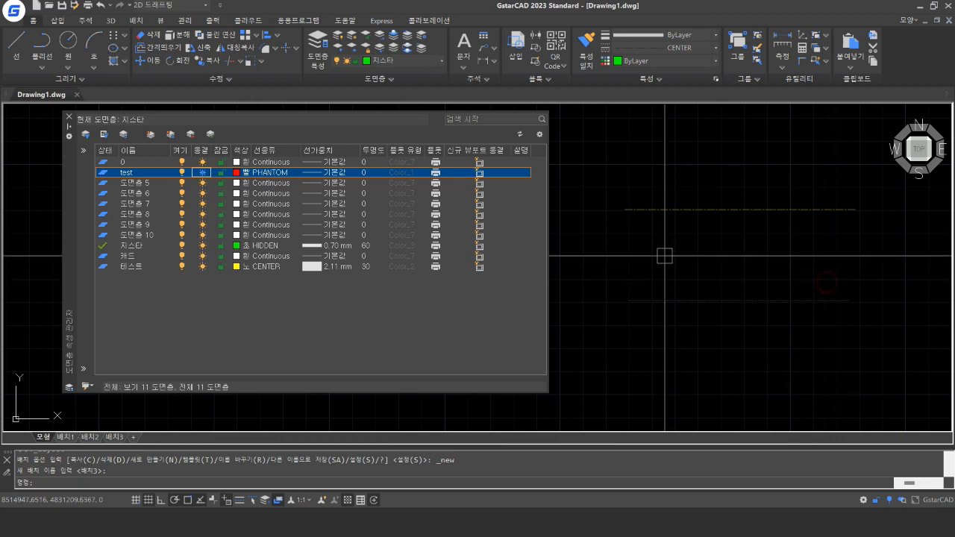
{"action": "key", "text": "ctrl+a"}
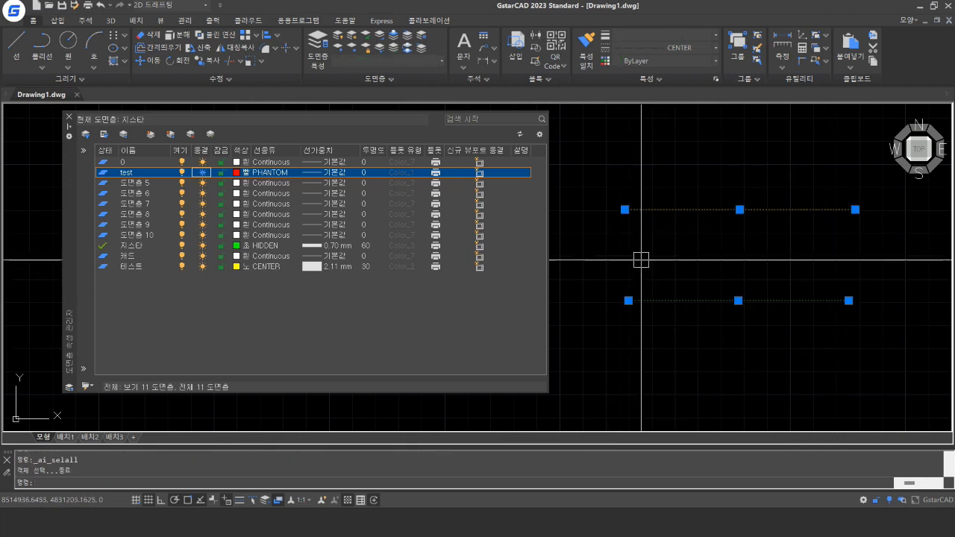
{"action": "left_click", "coordinate": [889, 339]}
{"action": "left_click", "coordinate": [656, 204]}
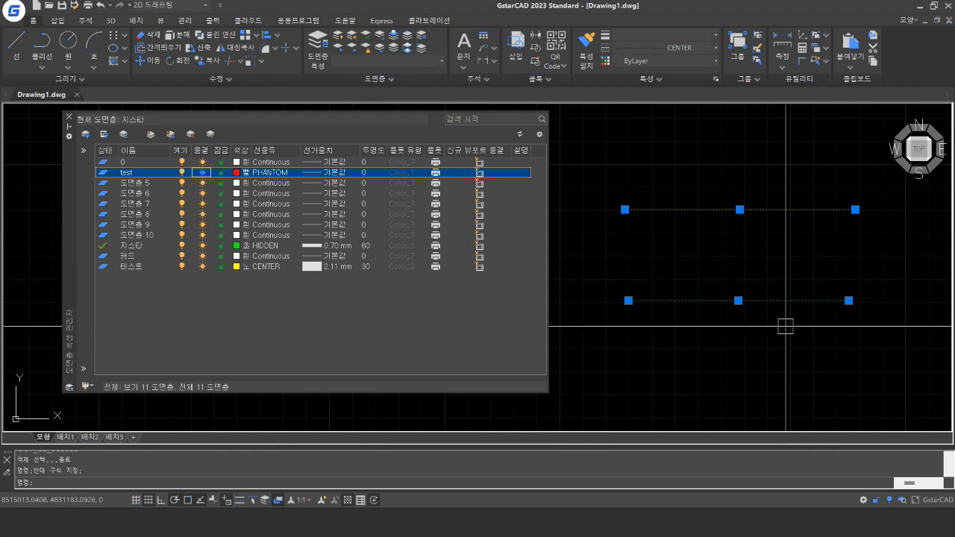
{"action": "key", "text": "Escape"}
{"action": "key", "text": "Escape"}
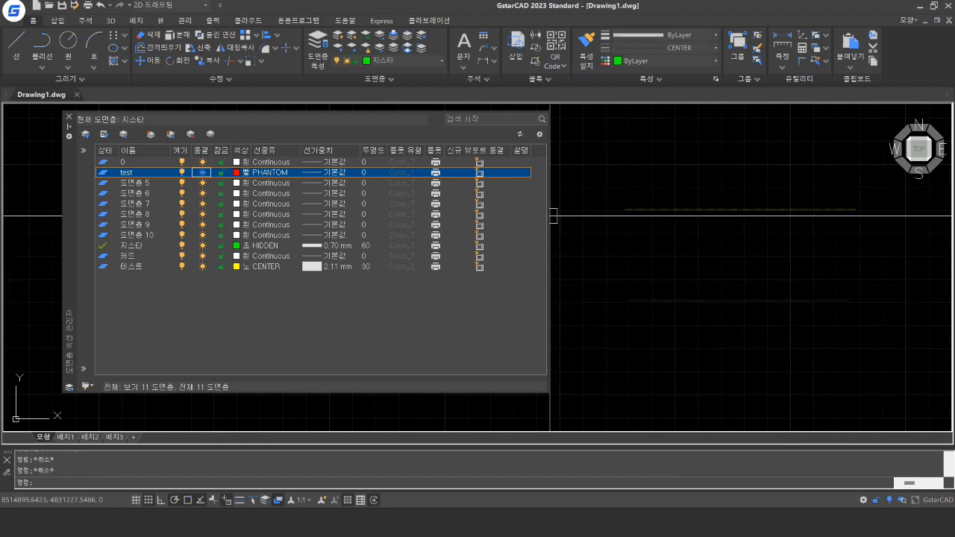
{"action": "left_click", "coordinate": [202, 172]}
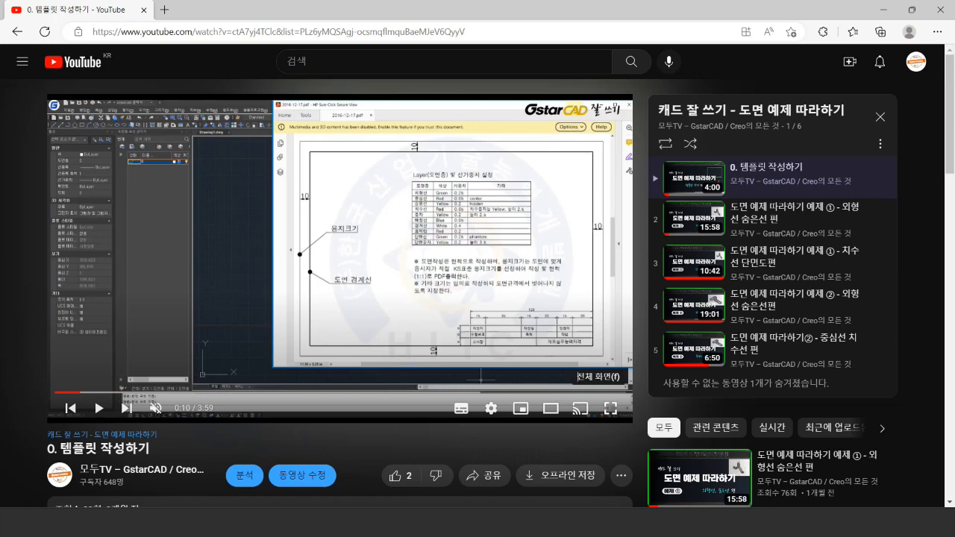
Step: Examine the layer colour and lineweight table in the YouTube template video at full screen, and leave full screen
{"action": "left_click", "coordinate": [611, 407]}
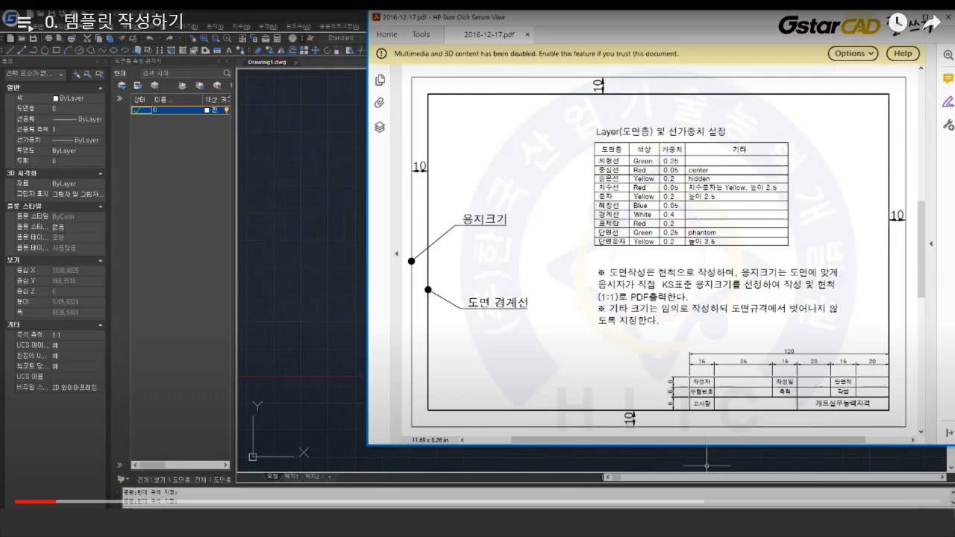
{"action": "key", "text": "Escape"}
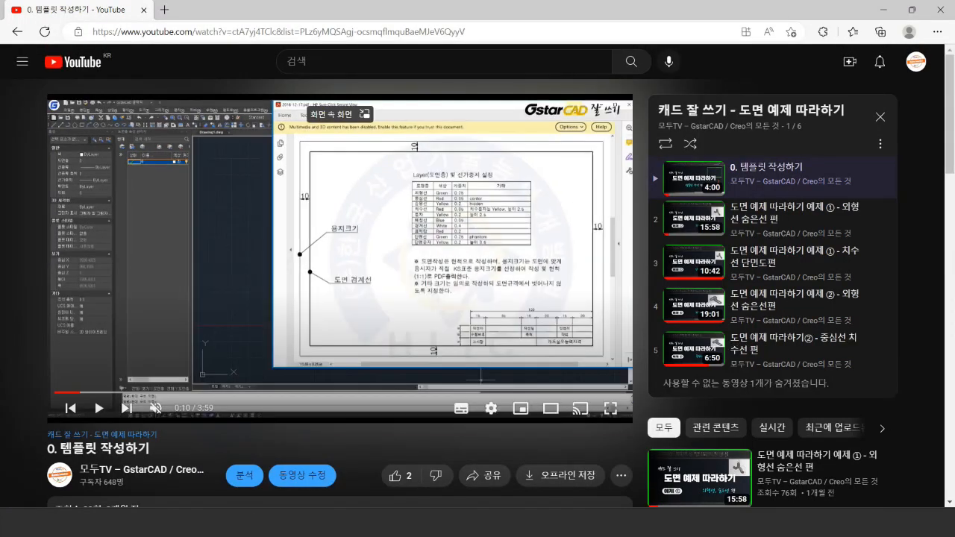